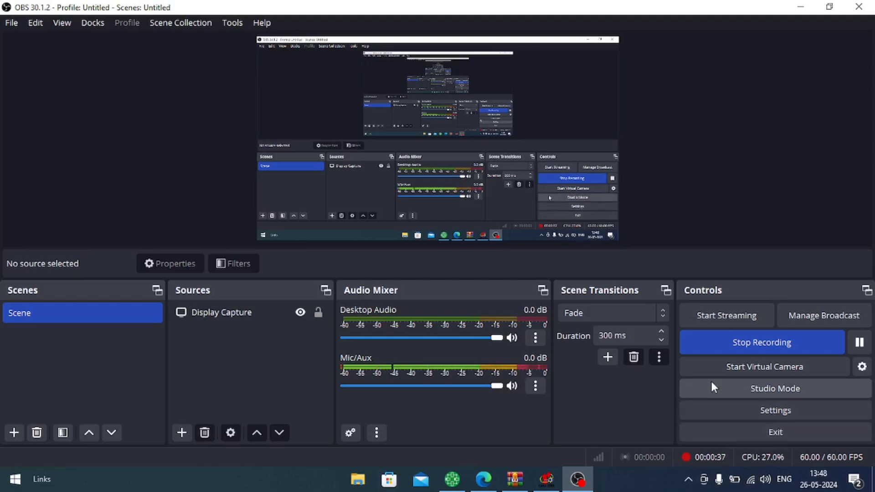
Step: Minimize the OBS window and move the GP-Pro EX 4.09 SP2 shortcut to an empty area of the desktop
{"action": "left_click", "coordinate": [801, 6]}
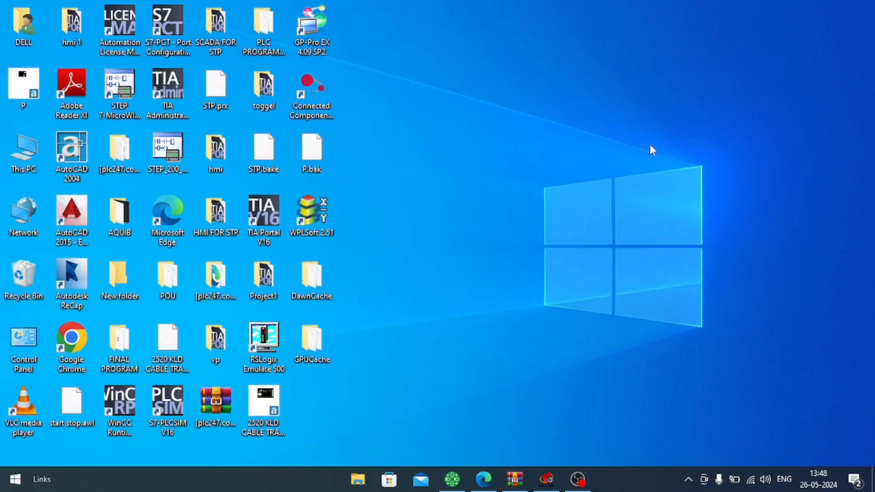
{"action": "left_click_drag", "start_coordinate": [312, 48], "coordinate": [407, 50]}
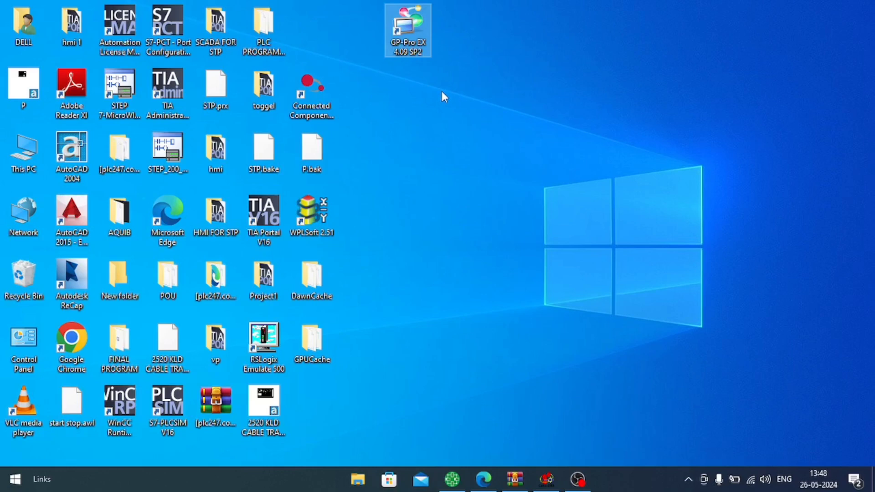
{"action": "left_click_drag", "start_coordinate": [429, 55], "coordinate": [432, 120]}
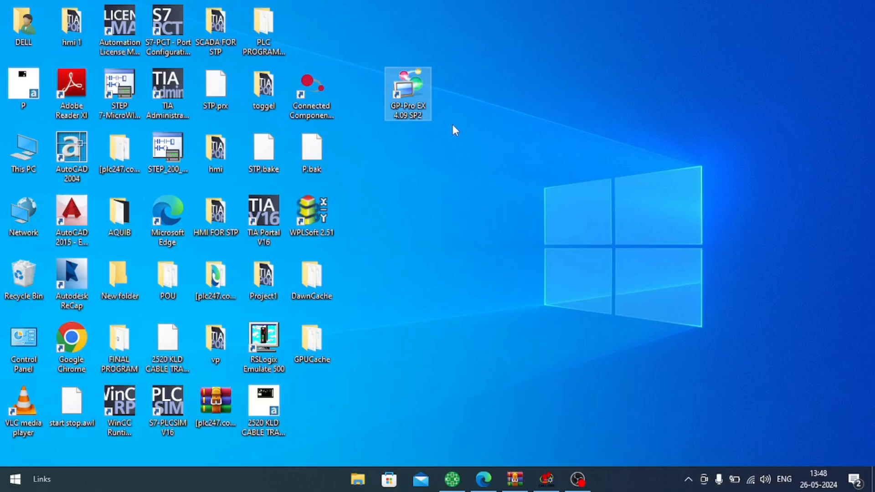
Step: Search Google in Chrome for "gp pro ex advanced download", and minimize the browser
{"action": "double_click", "coordinate": [76, 342]}
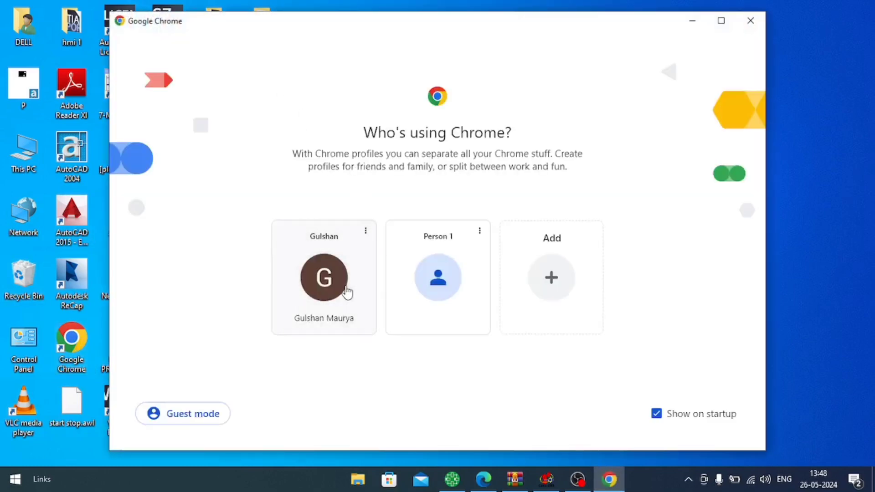
{"action": "left_click", "coordinate": [347, 293]}
{"action": "left_click", "coordinate": [222, 42]}
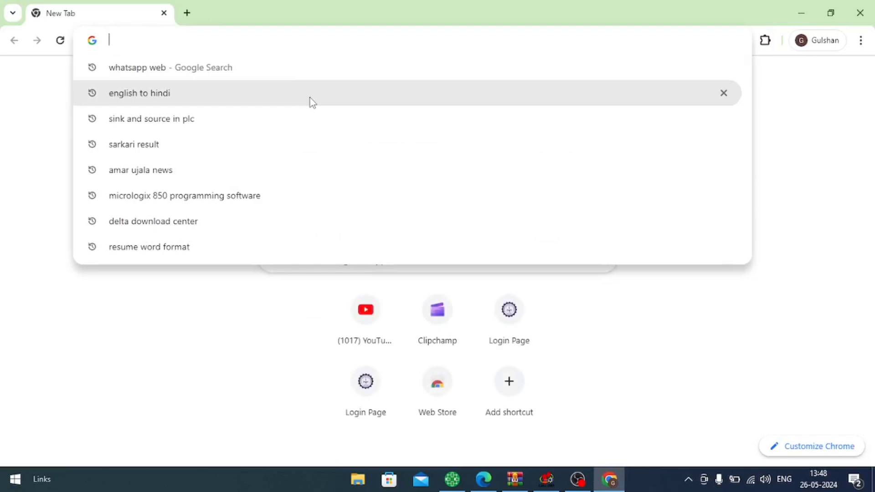
{"action": "type", "text": "gp pro"}
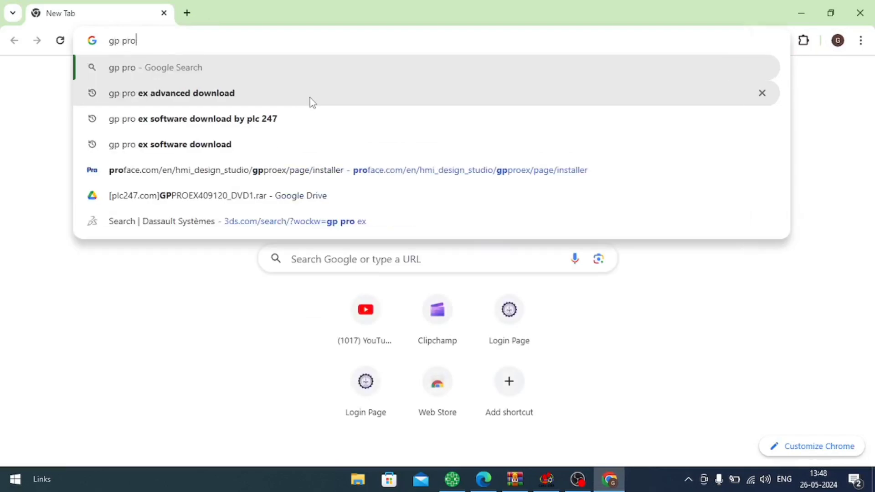
{"action": "left_click", "coordinate": [293, 98]}
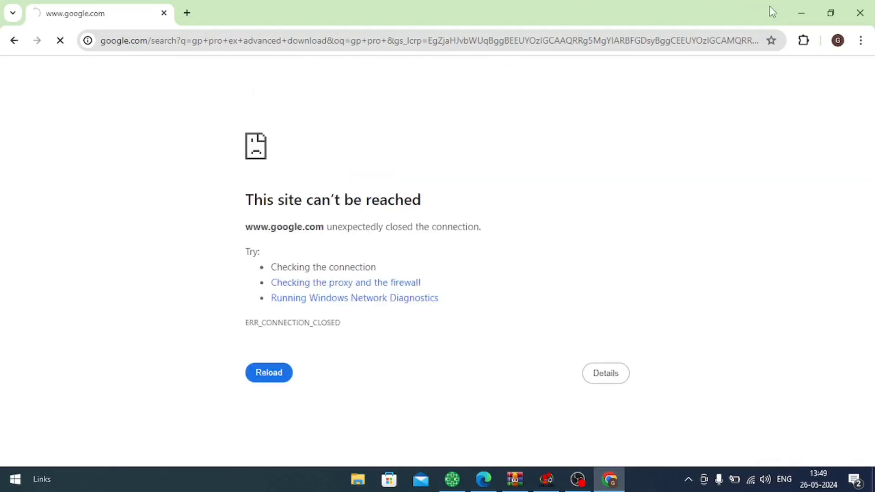
{"action": "left_click", "coordinate": [800, 10]}
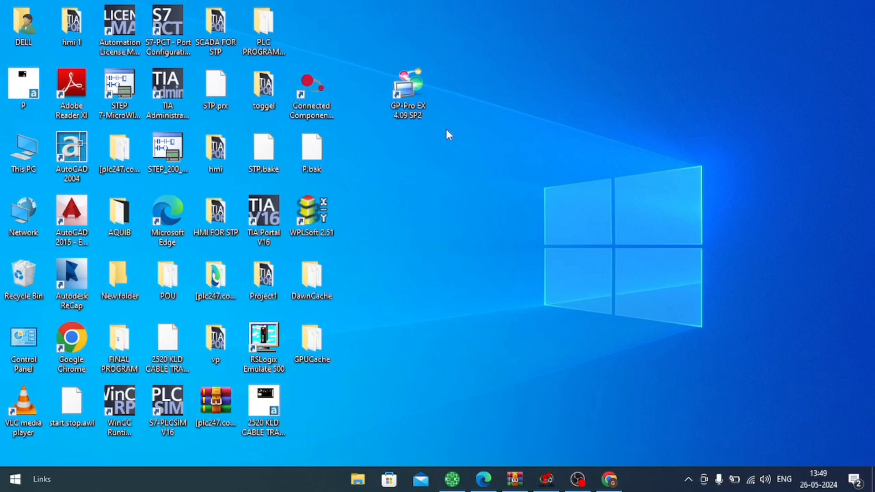
Step: Launch GP-Pro EX 4.09 SP2 and start a new project, keeping the startup update check and skipping the auto-saved file
{"action": "double_click", "coordinate": [416, 102]}
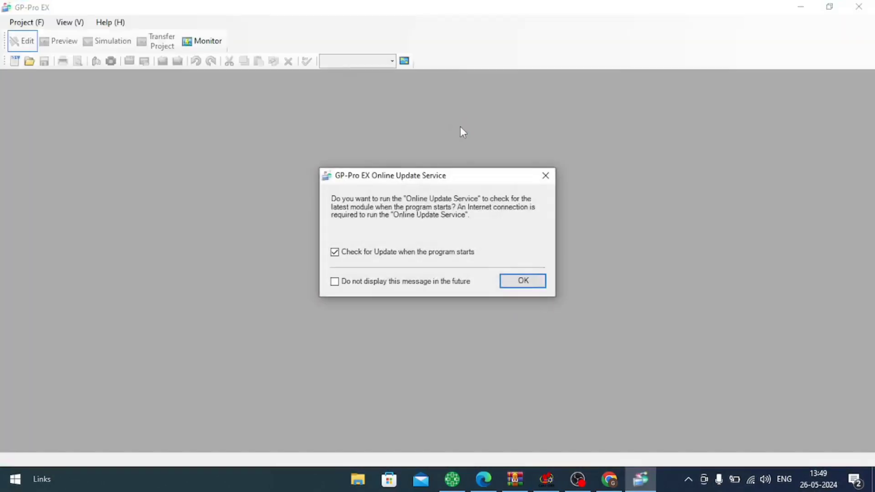
{"action": "left_click", "coordinate": [521, 279]}
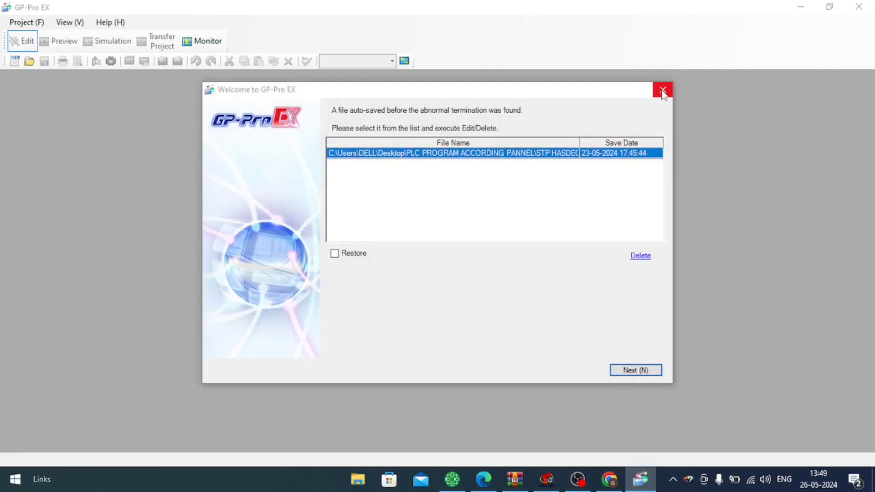
{"action": "left_click", "coordinate": [660, 367]}
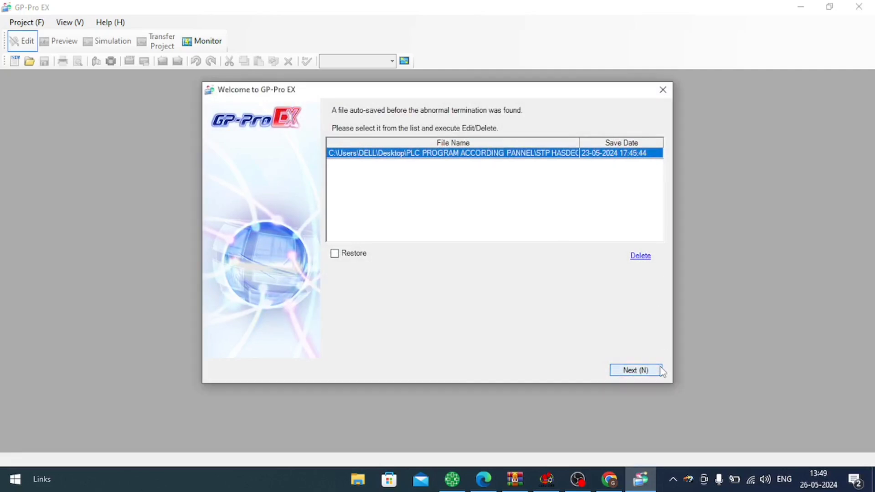
{"action": "left_click", "coordinate": [661, 371]}
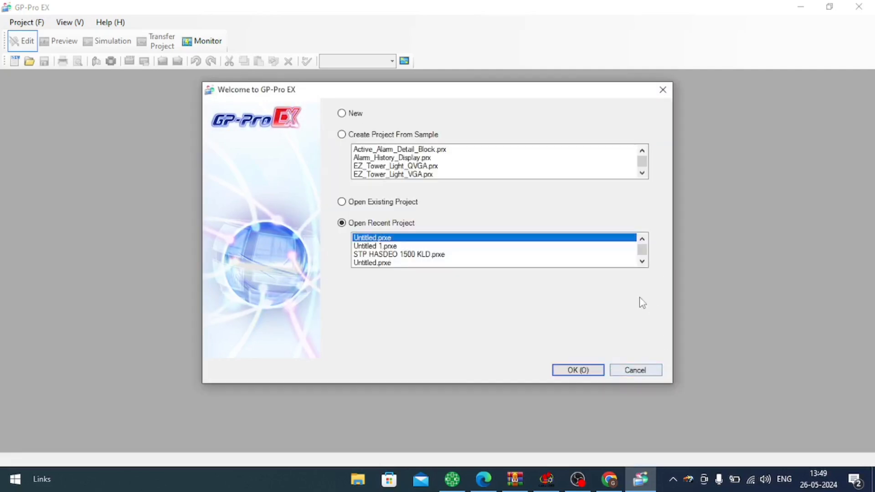
{"action": "left_click", "coordinate": [342, 116]}
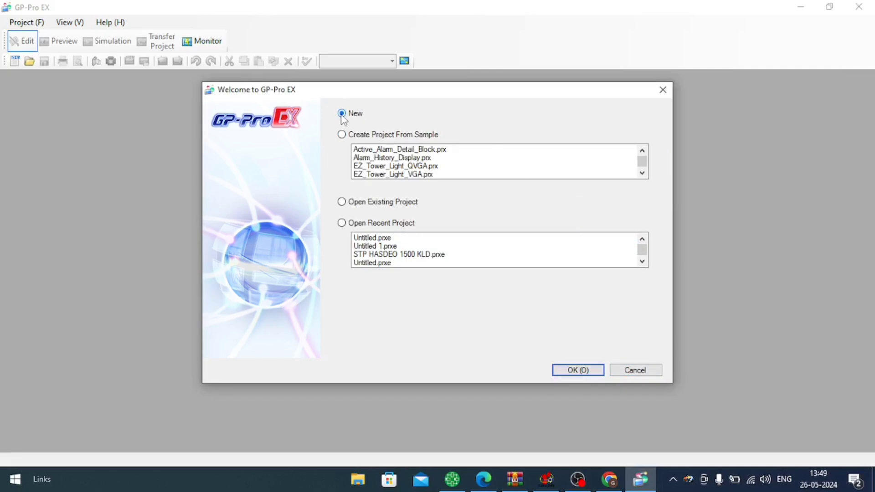
{"action": "left_click", "coordinate": [581, 370]}
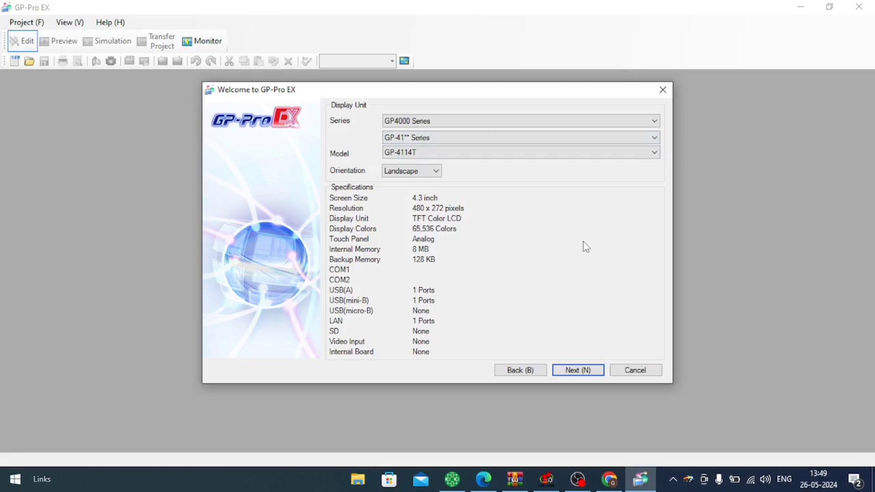
Step: Try the LT4000 Series for the display unit and browse its LT-42**, LT-Rear Module and LT-43** options
{"action": "left_click", "coordinate": [521, 124]}
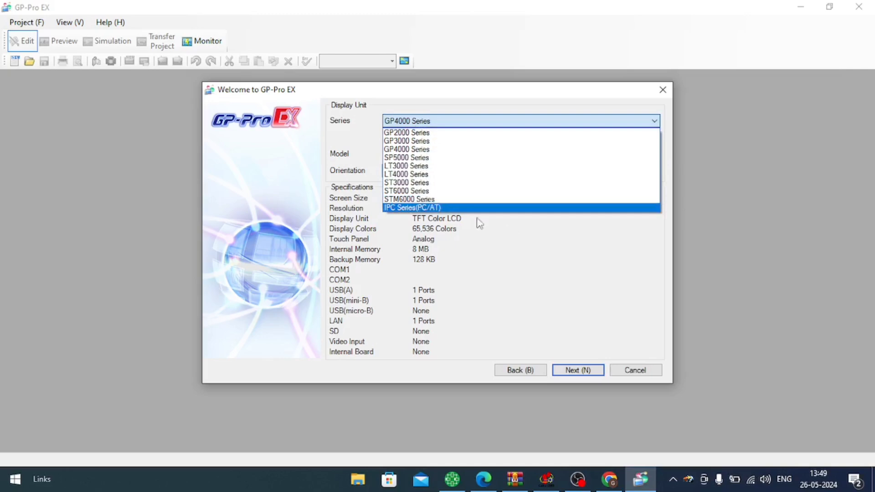
{"action": "left_click", "coordinate": [438, 178]}
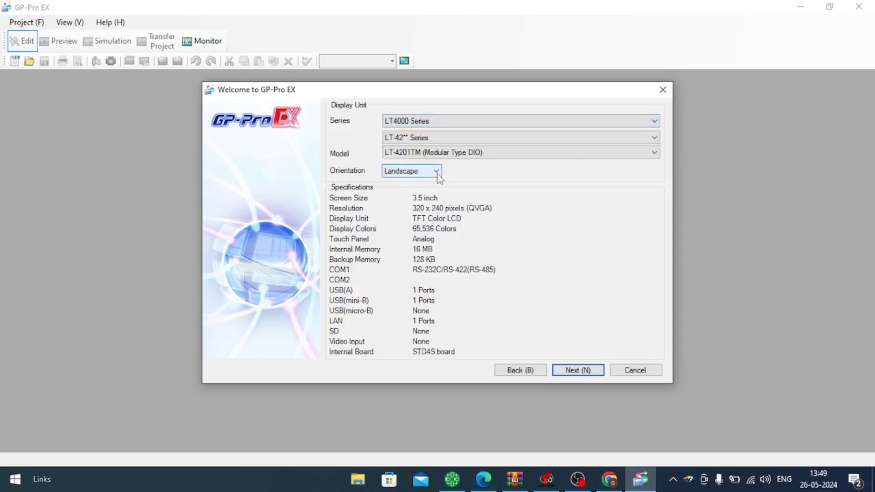
{"action": "left_click", "coordinate": [455, 138]}
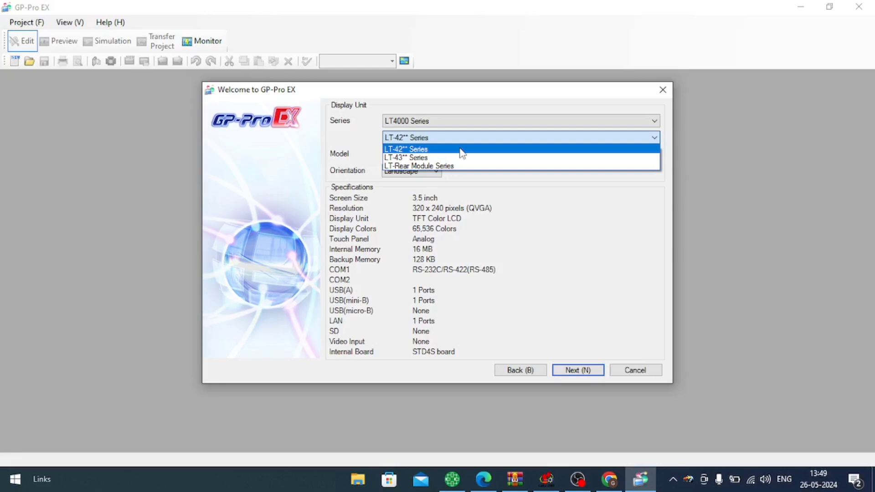
{"action": "left_click", "coordinate": [461, 149]}
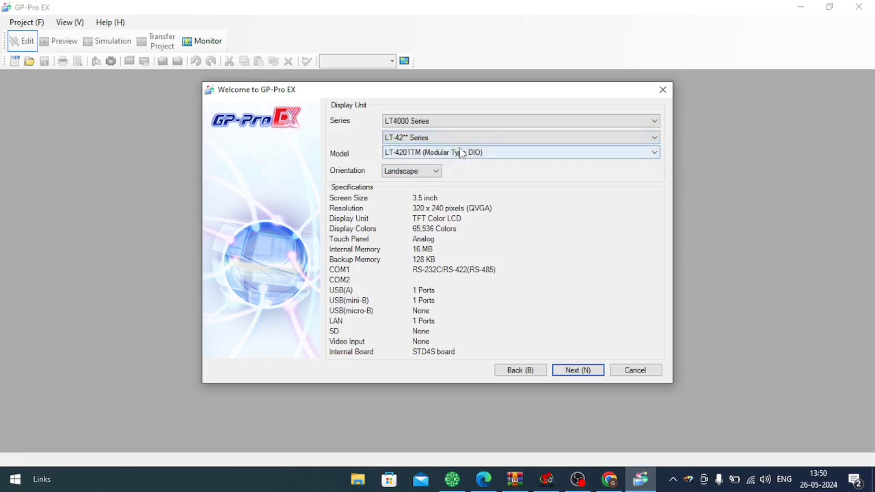
{"action": "left_click", "coordinate": [462, 153]}
{"action": "left_click", "coordinate": [451, 138]}
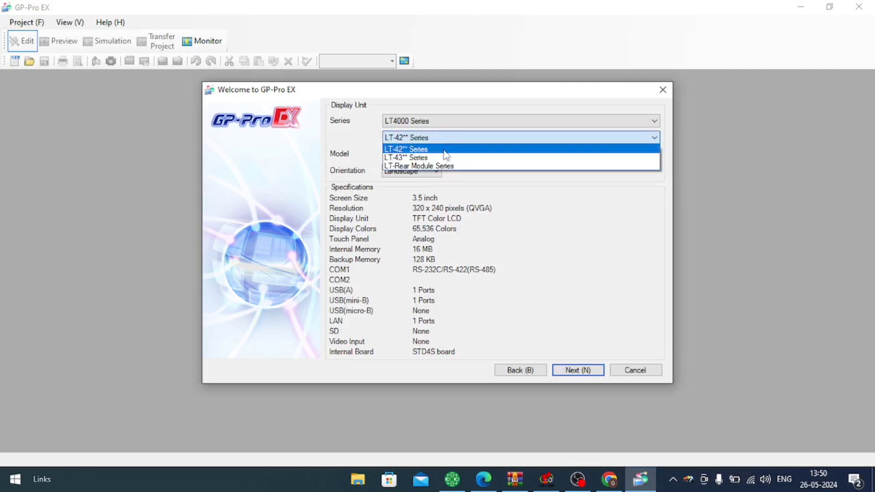
{"action": "left_click", "coordinate": [444, 165]}
{"action": "left_click", "coordinate": [441, 137]}
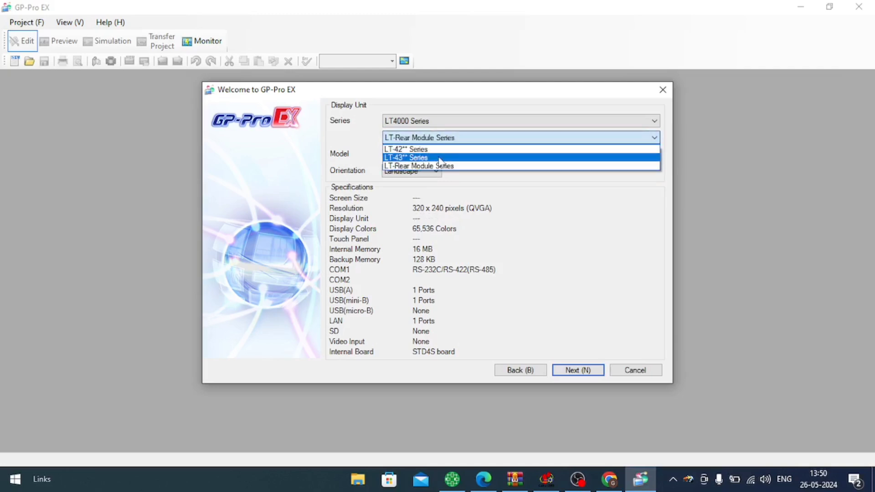
{"action": "left_click", "coordinate": [440, 158]}
{"action": "left_click", "coordinate": [433, 153]}
{"action": "left_click", "coordinate": [433, 152]}
{"action": "left_click", "coordinate": [433, 152]}
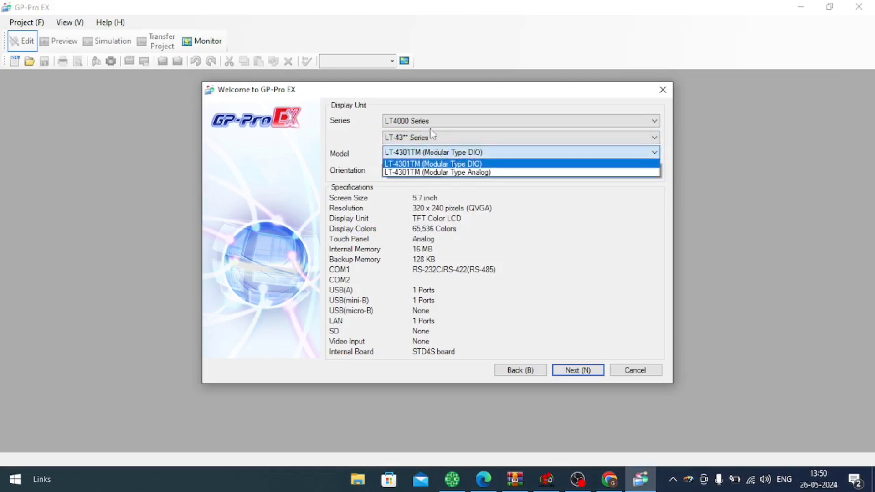
{"action": "left_click", "coordinate": [431, 129]}
Step: Set the display unit to GP4000 Series, GP-41** Series, model GP-4114T, and continue to the Device/PLC settings
{"action": "left_click", "coordinate": [431, 121]}
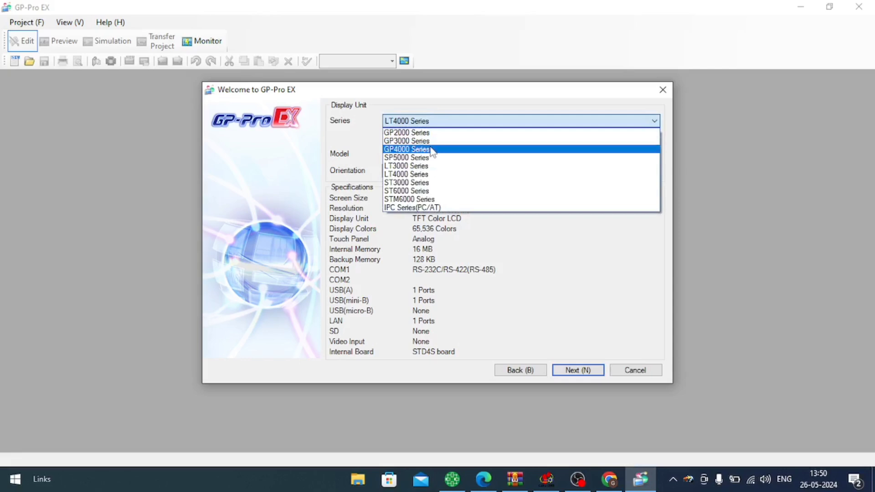
{"action": "left_click", "coordinate": [431, 150]}
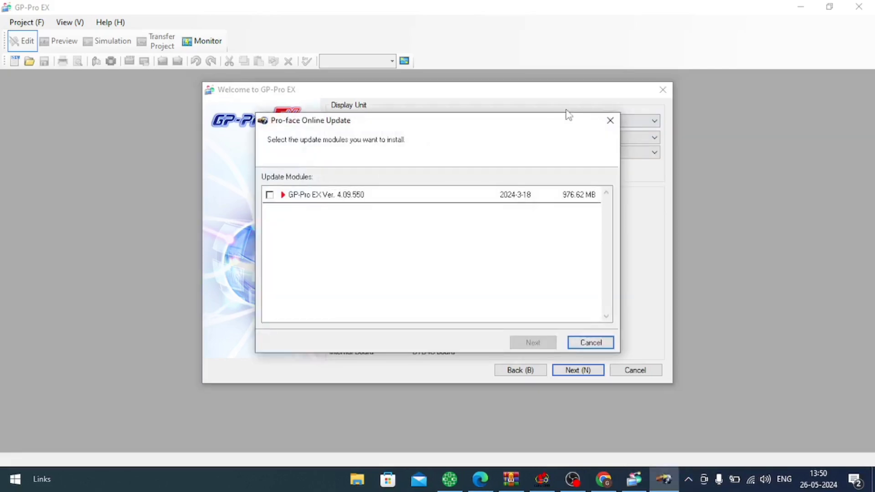
{"action": "left_click", "coordinate": [610, 119]}
{"action": "left_click", "coordinate": [487, 123]}
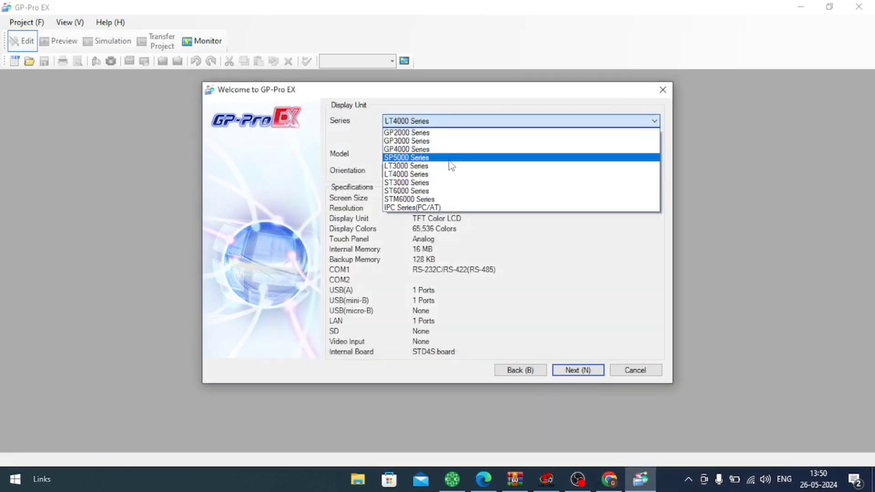
{"action": "left_click", "coordinate": [439, 149]}
{"action": "left_click", "coordinate": [434, 138]}
{"action": "left_click", "coordinate": [433, 138]}
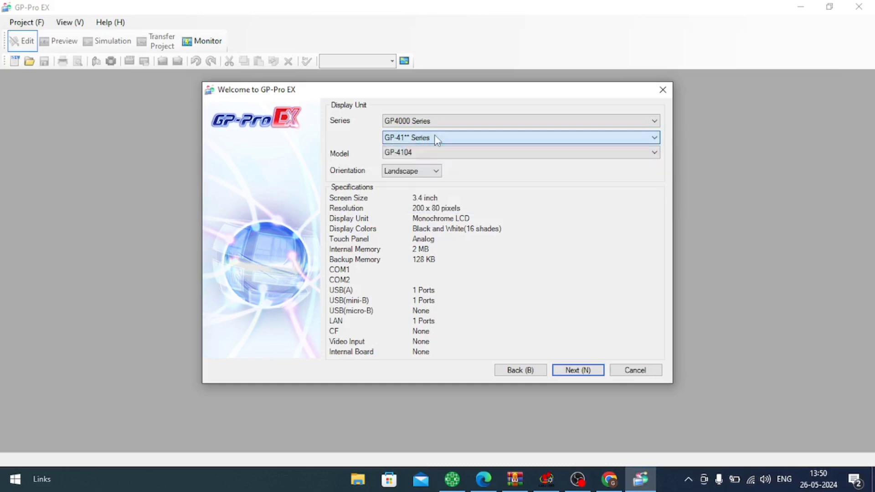
{"action": "left_click", "coordinate": [442, 154]}
{"action": "left_click", "coordinate": [447, 197]}
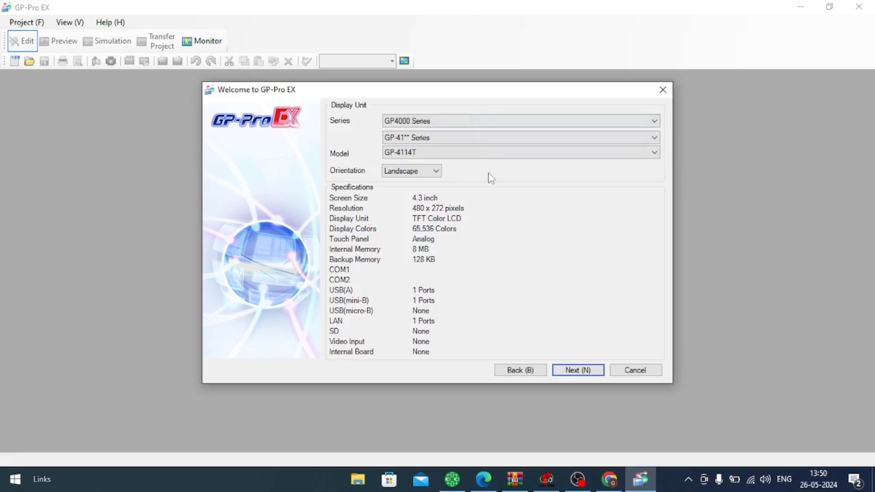
{"action": "left_click", "coordinate": [593, 371]}
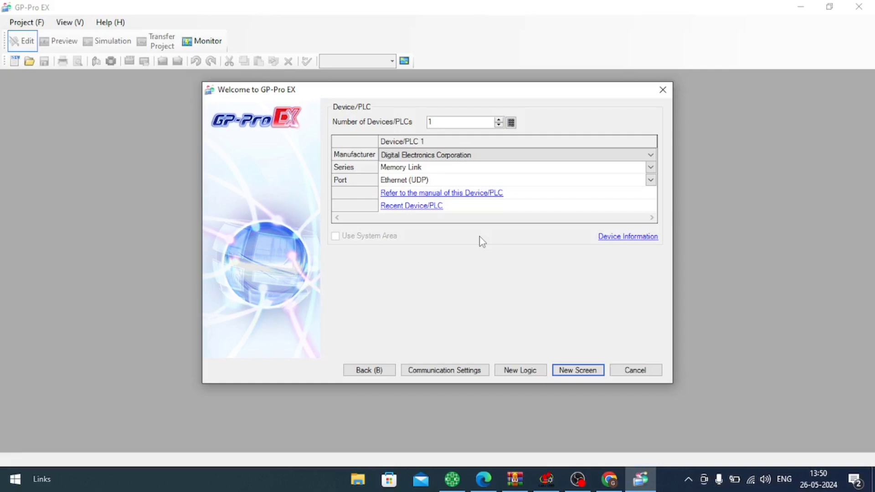
Step: Set the Device/PLC 1 manufacturer to Siemens AG and its series to SIMATIC S7 Ethernet
{"action": "left_click", "coordinate": [467, 159]}
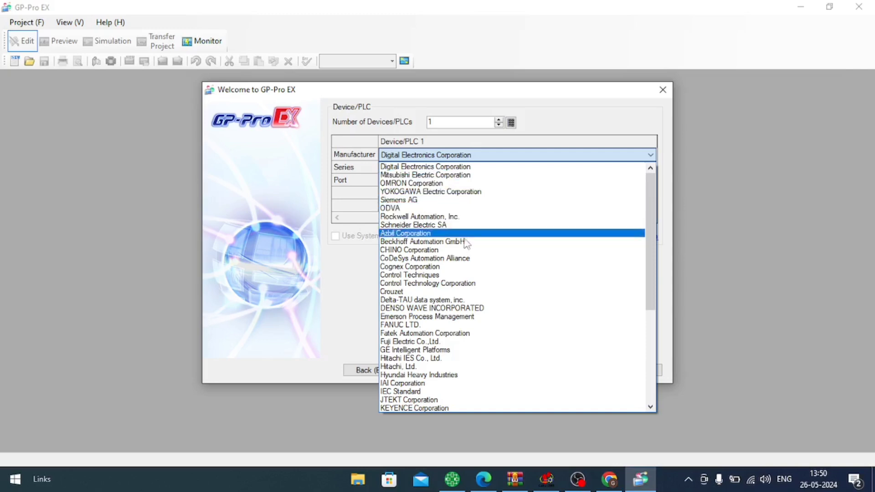
{"action": "left_click", "coordinate": [404, 200]}
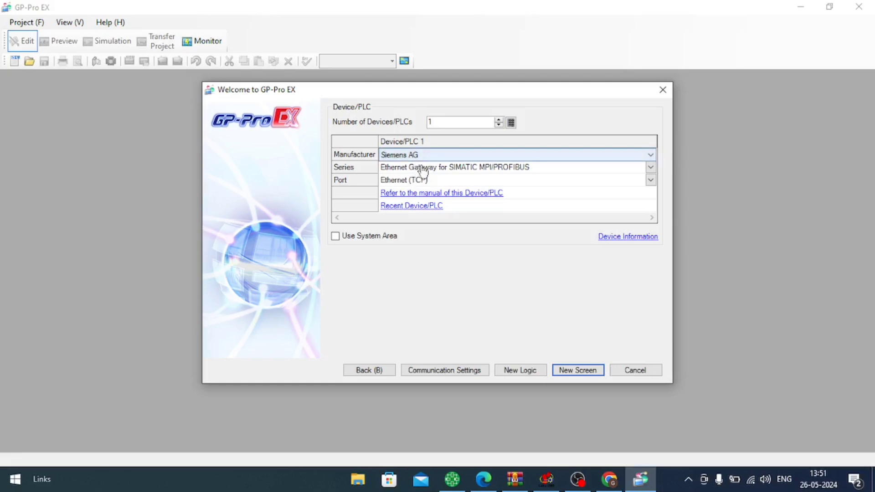
{"action": "left_click", "coordinate": [428, 168]}
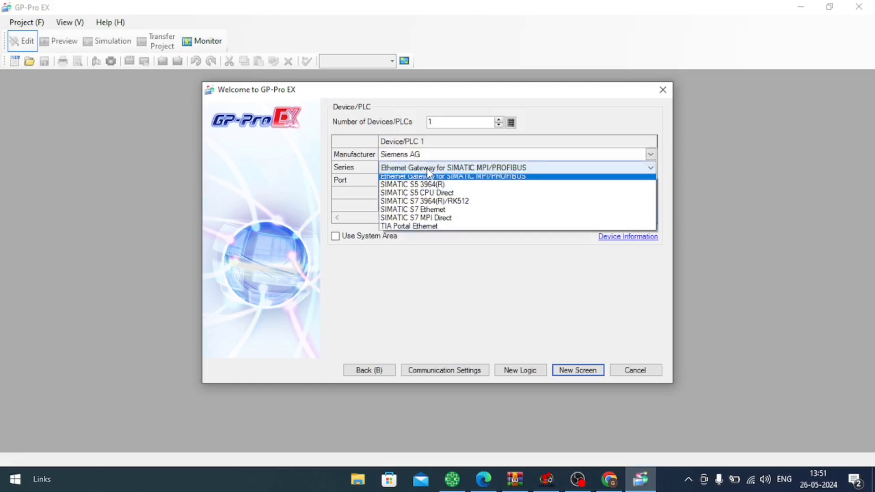
{"action": "left_click", "coordinate": [446, 230]}
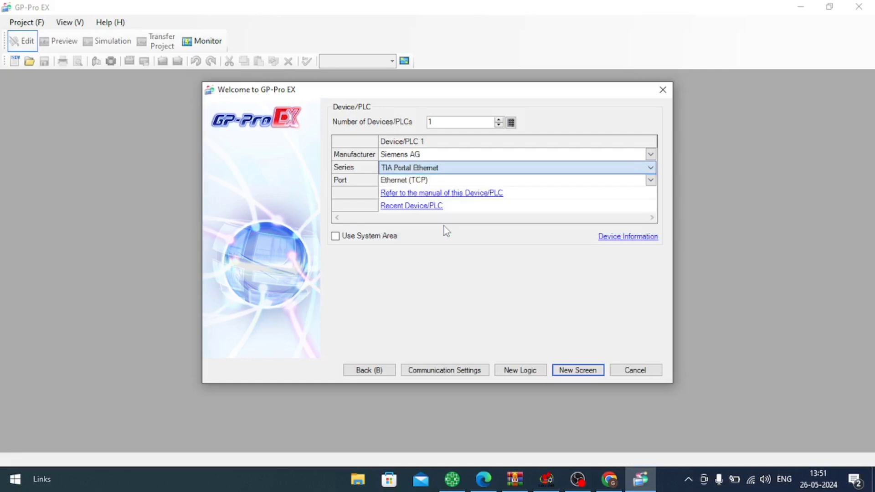
{"action": "left_click", "coordinate": [459, 172]}
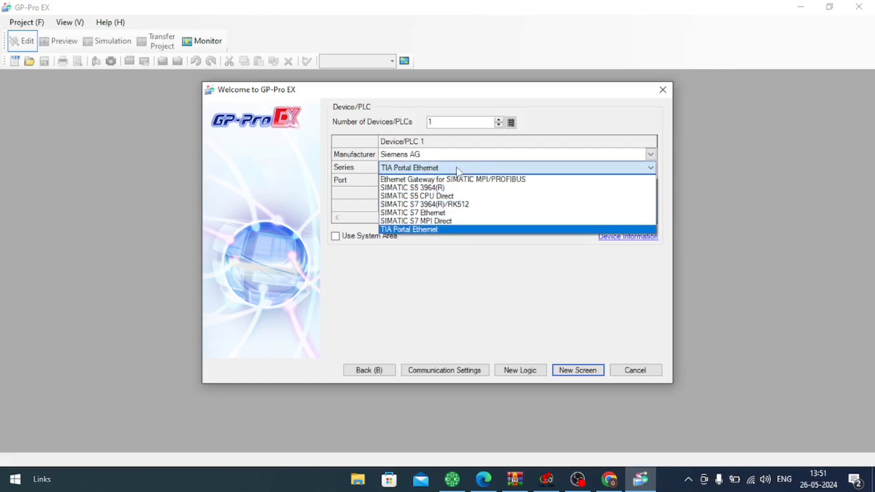
{"action": "left_click", "coordinate": [454, 212]}
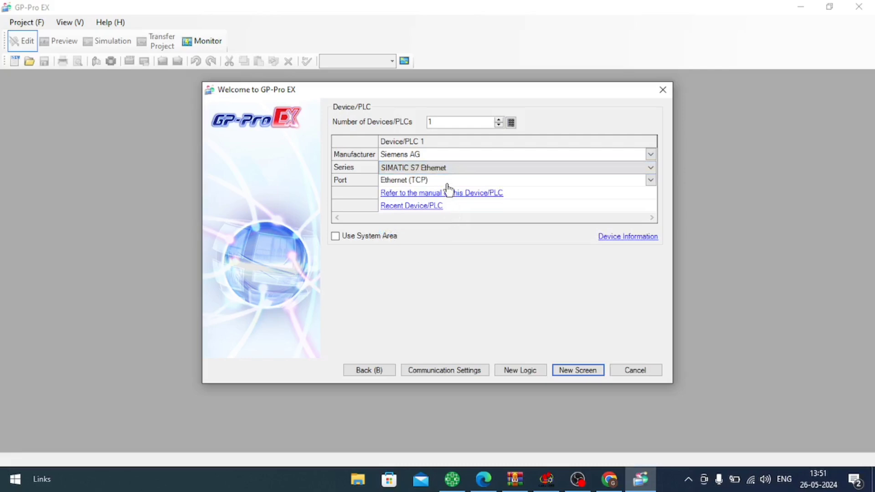
Step: Choose Ethernet (TCP) as the PLC port and create the project with a new screen
{"action": "left_click", "coordinate": [449, 181]}
{"action": "left_click", "coordinate": [453, 197]}
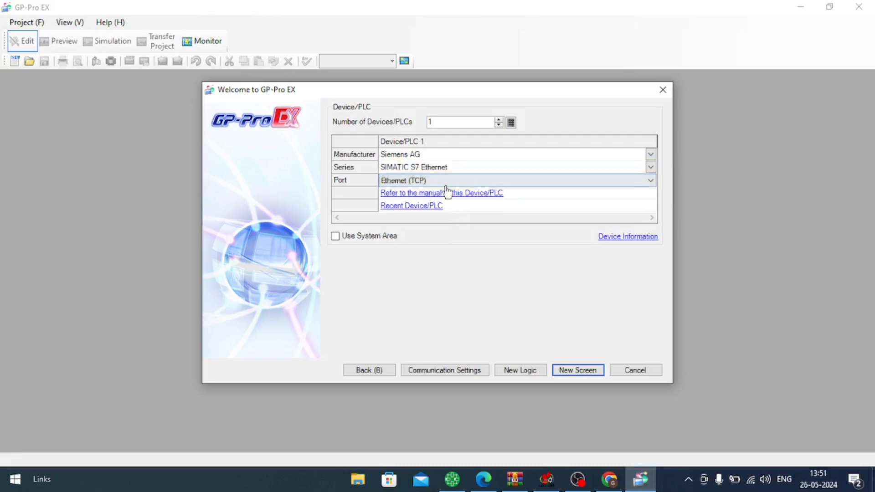
{"action": "left_click", "coordinate": [596, 372]}
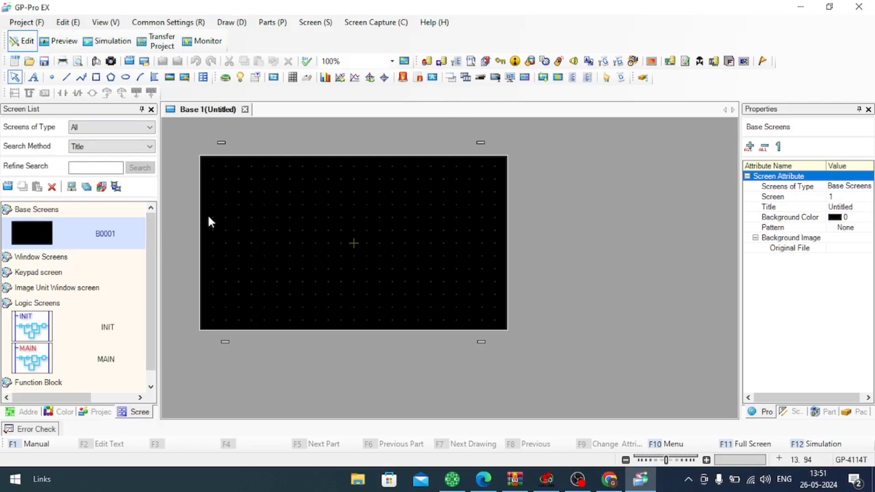
Step: Change the attributes of base screen B0001 to use cyan background color 3
{"action": "right_click", "coordinate": [344, 197]}
{"action": "left_click", "coordinate": [345, 292]}
{"action": "right_click", "coordinate": [92, 227]}
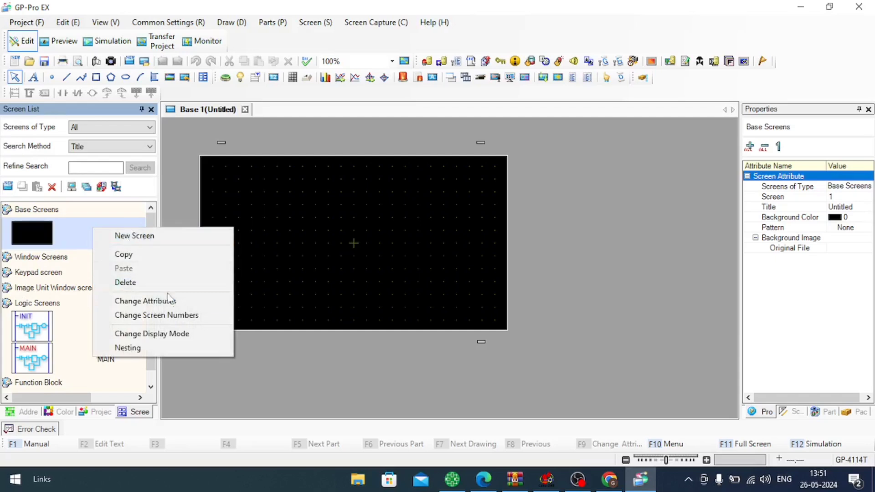
{"action": "left_click", "coordinate": [176, 301]}
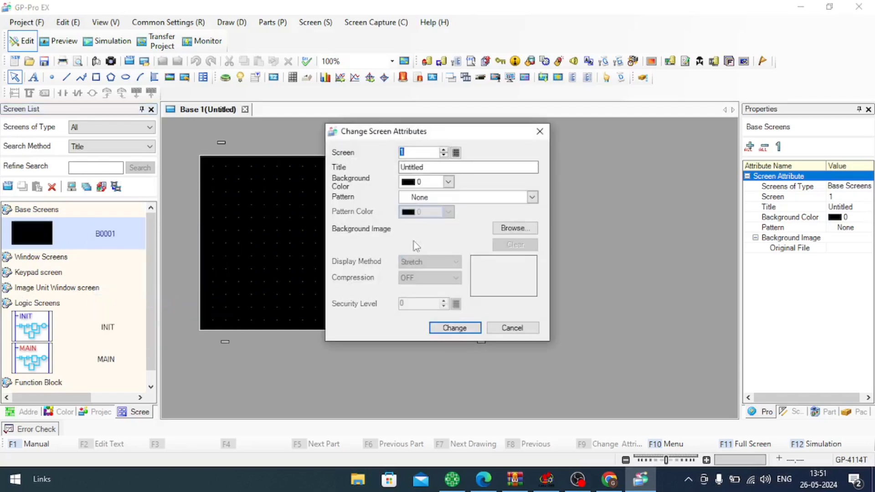
{"action": "left_click", "coordinate": [532, 198]}
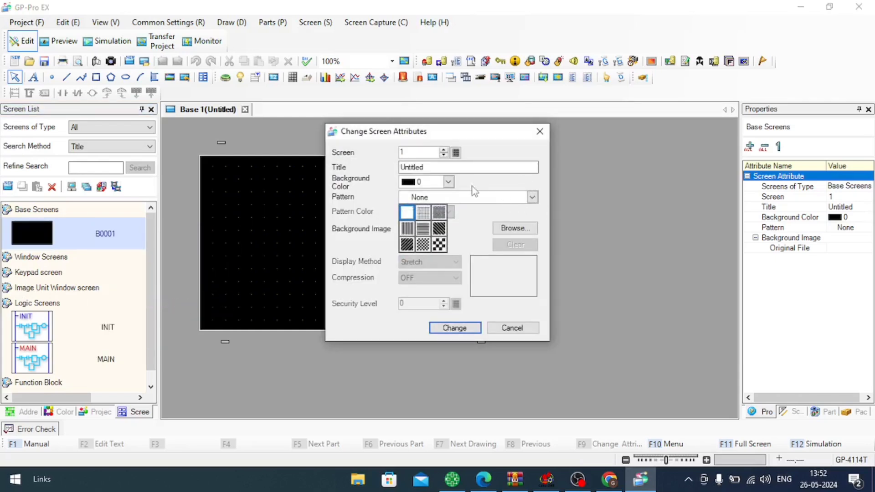
{"action": "left_click", "coordinate": [448, 182]}
{"action": "left_click", "coordinate": [467, 236]}
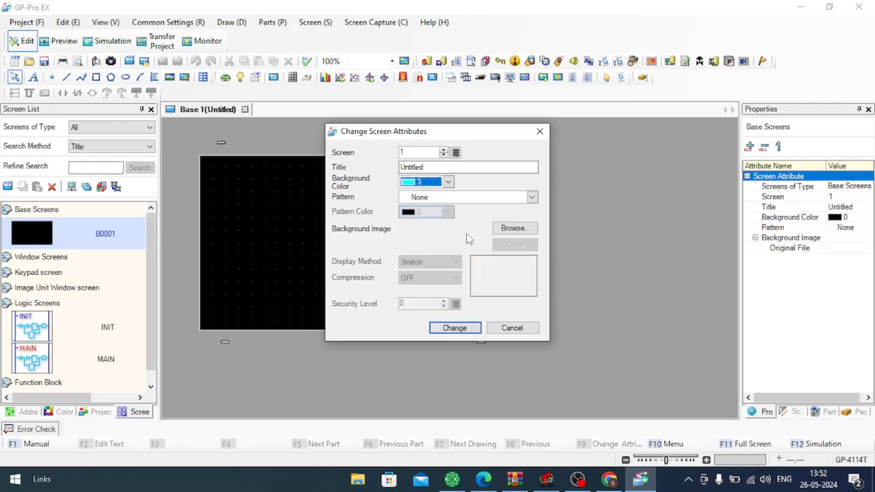
{"action": "left_click", "coordinate": [473, 328]}
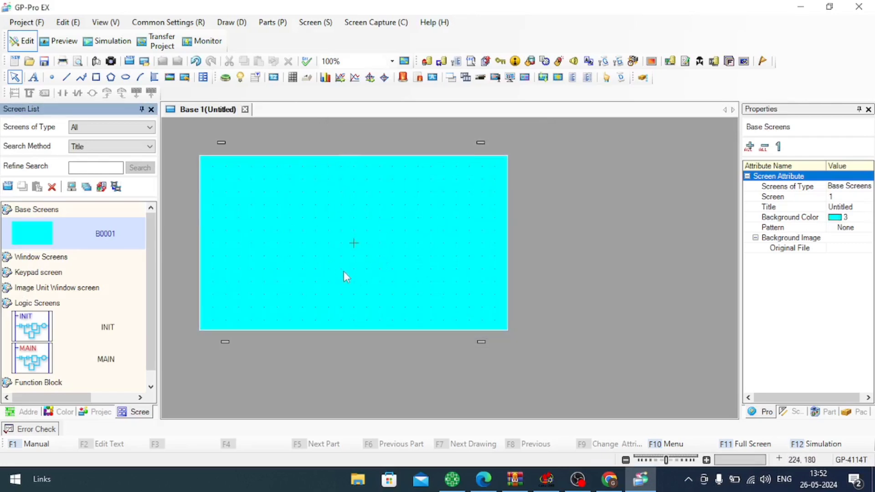
Step: Apply Check Pattern (Small) as the background pattern of base screen B0001
{"action": "right_click", "coordinate": [305, 210]}
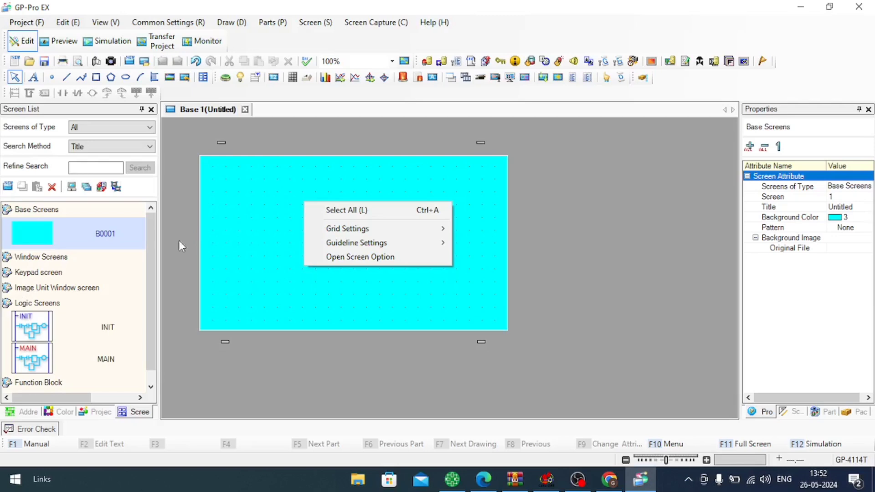
{"action": "right_click", "coordinate": [94, 231]}
{"action": "left_click", "coordinate": [154, 305]}
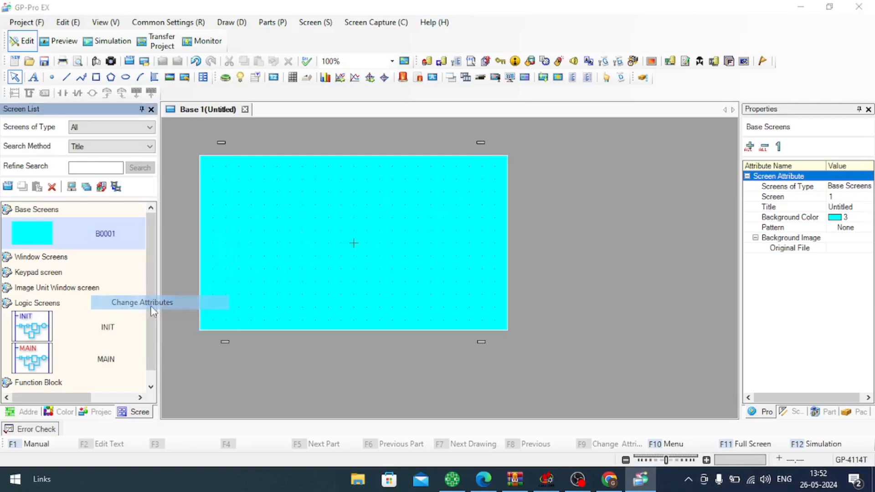
{"action": "left_click_drag", "start_coordinate": [477, 134], "coordinate": [693, 135]}
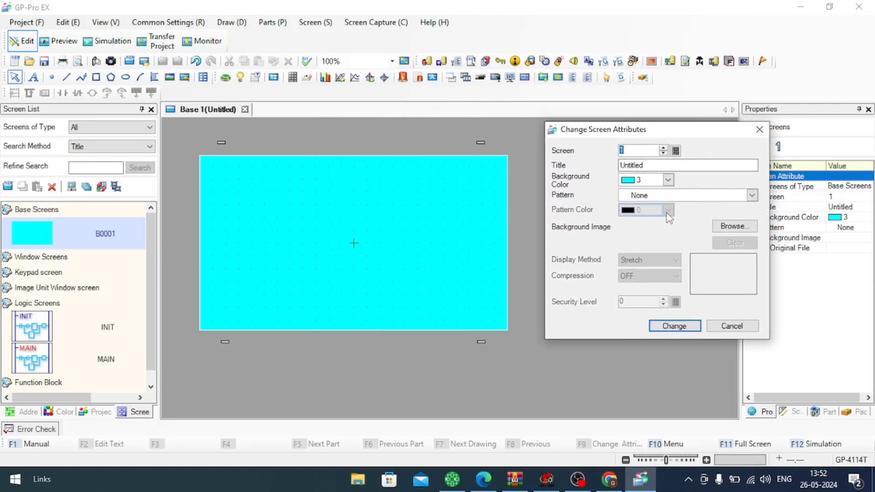
{"action": "left_click", "coordinate": [684, 196]}
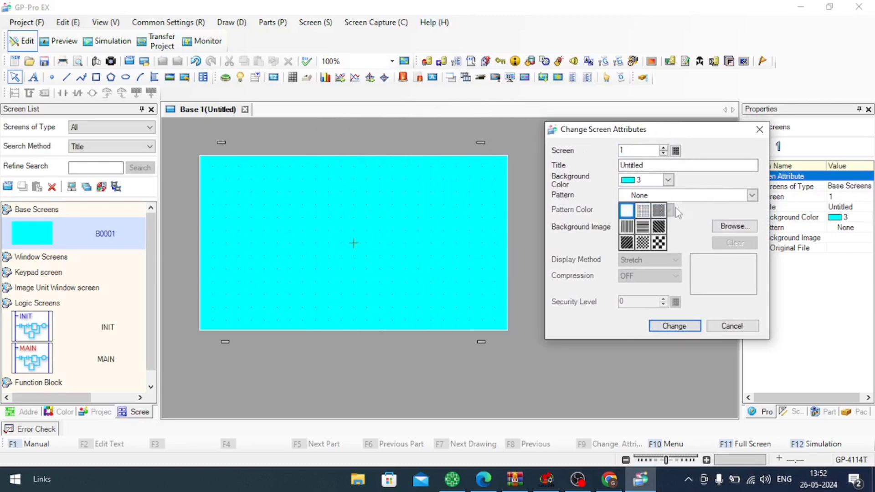
{"action": "left_click", "coordinate": [642, 226]}
{"action": "left_click", "coordinate": [666, 195]}
{"action": "left_click", "coordinate": [659, 212]}
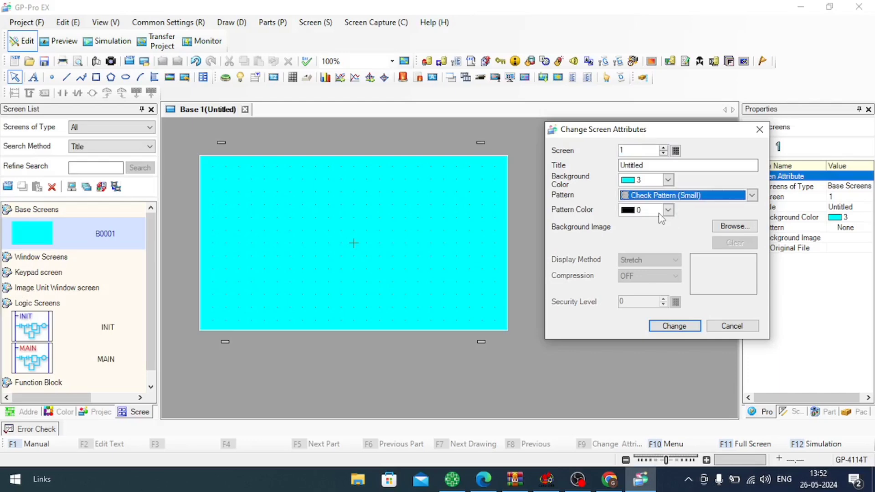
{"action": "left_click", "coordinate": [668, 198]}
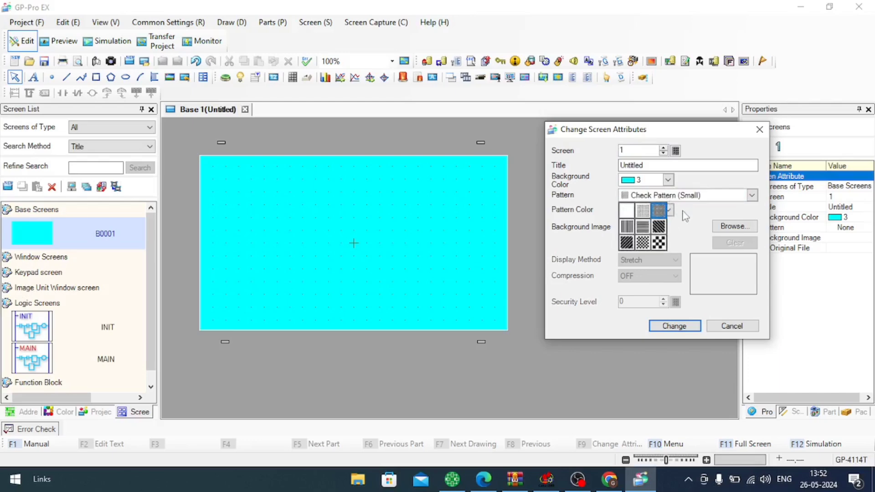
{"action": "left_click", "coordinate": [674, 325]}
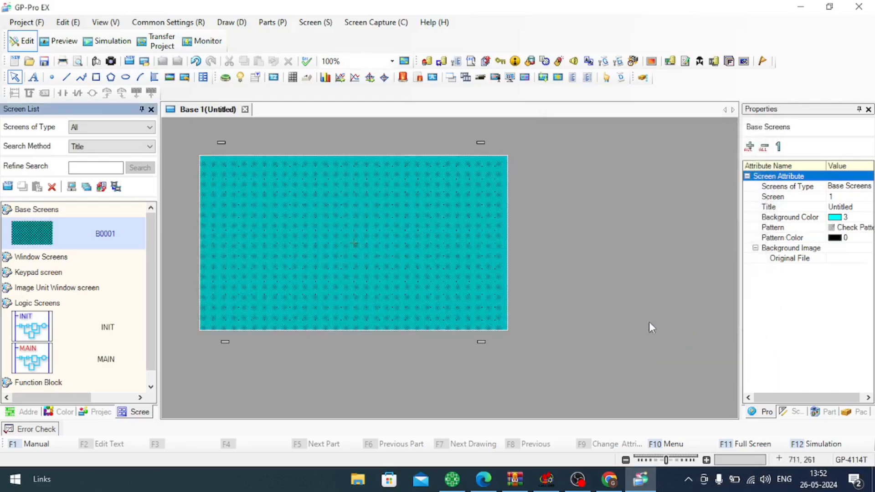
Step: Reset the background pattern of base screen B0001 to None
{"action": "right_click", "coordinate": [58, 241]}
{"action": "left_click", "coordinate": [127, 314]}
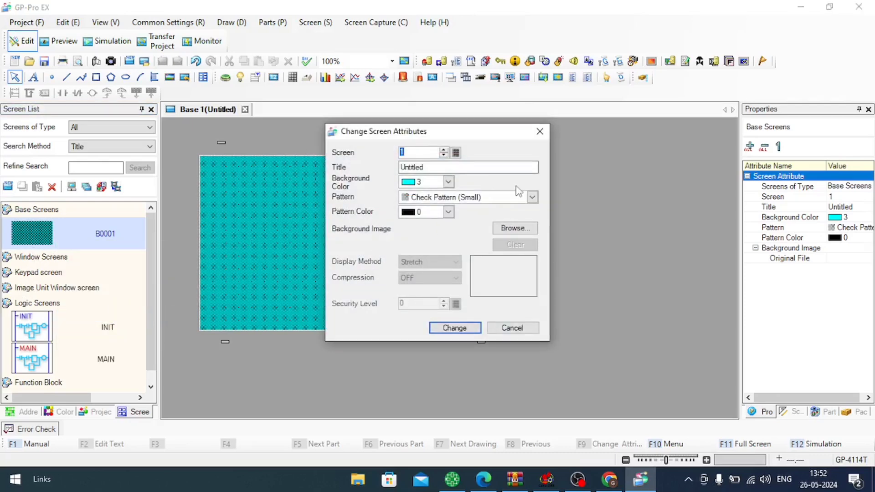
{"action": "left_click", "coordinate": [532, 197]}
{"action": "left_click", "coordinate": [408, 213]}
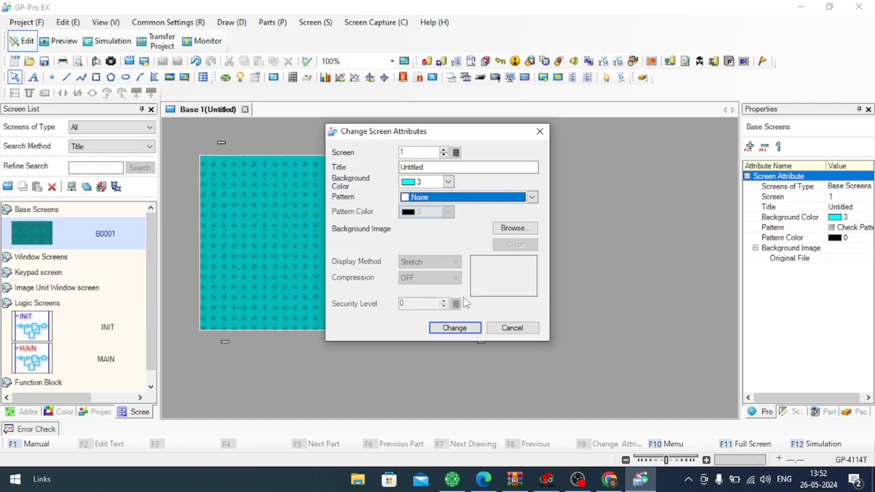
{"action": "left_click", "coordinate": [454, 328]}
{"action": "right_click", "coordinate": [81, 243]}
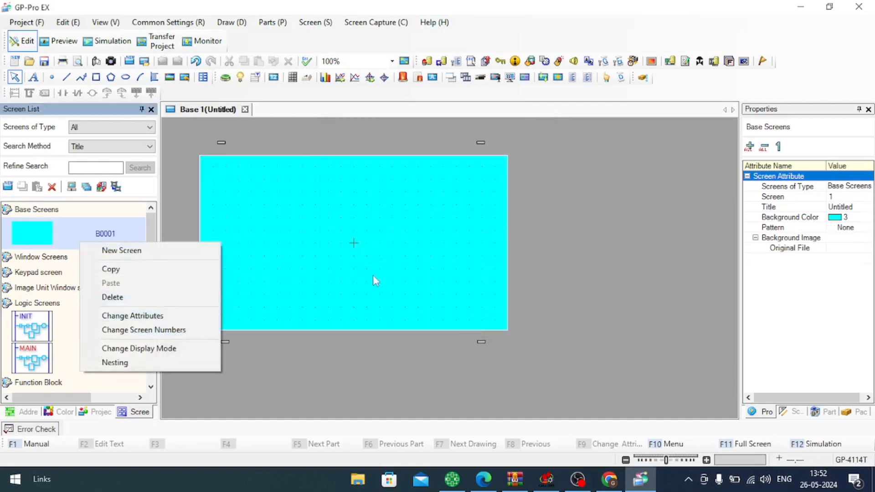
{"action": "left_click", "coordinate": [417, 274]}
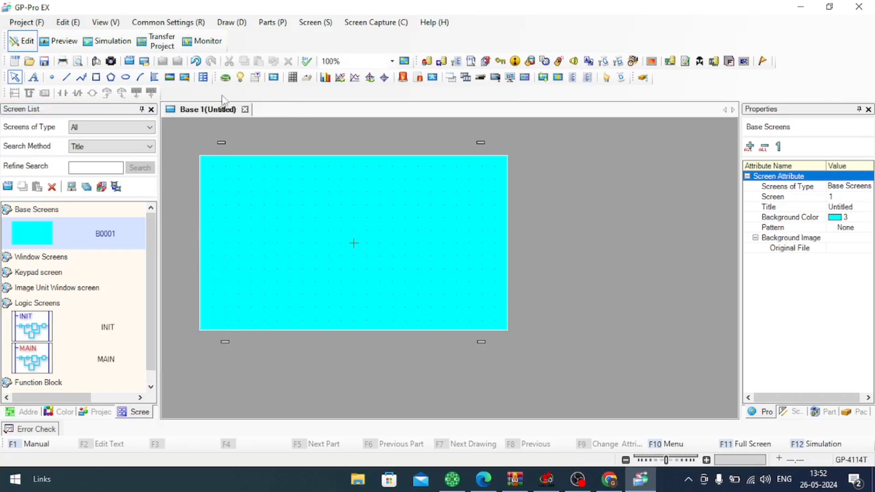
Step: Place a switch about 93 × 58 pixels in the upper-left area of the base screen and open its settings
{"action": "left_click", "coordinate": [225, 78]}
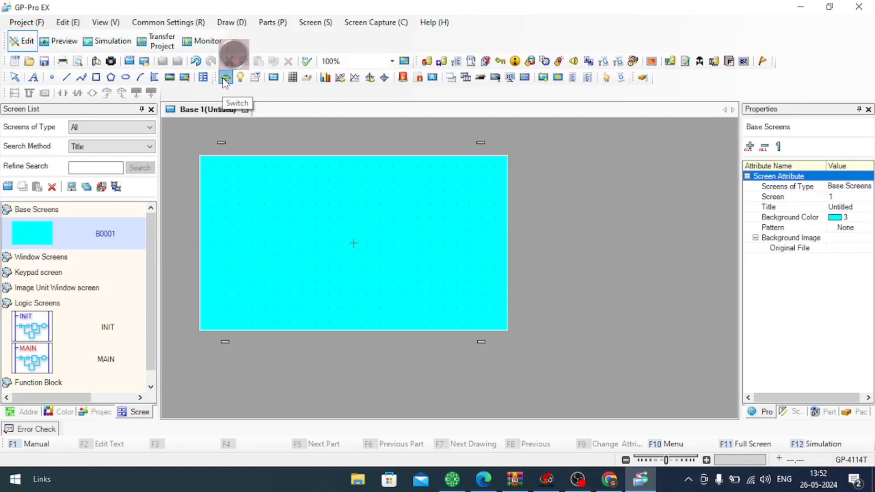
{"action": "left_click_drag", "start_coordinate": [234, 188], "coordinate": [293, 224]}
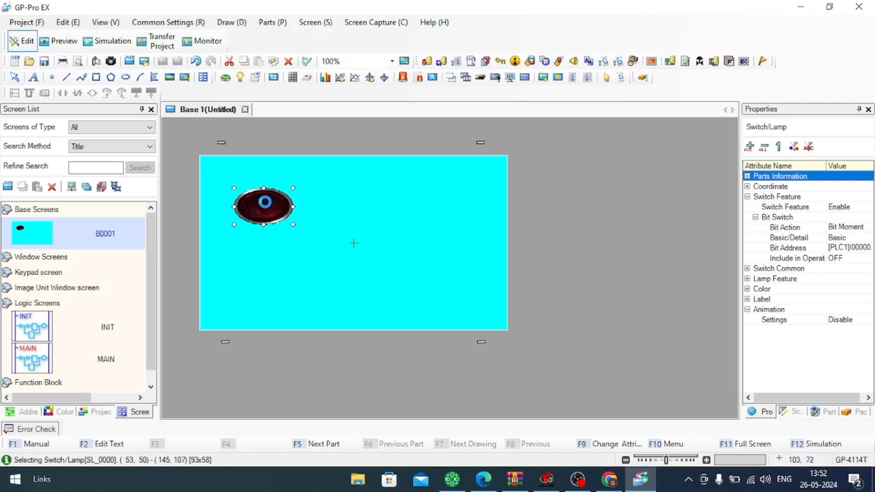
{"action": "double_click", "coordinate": [272, 207]}
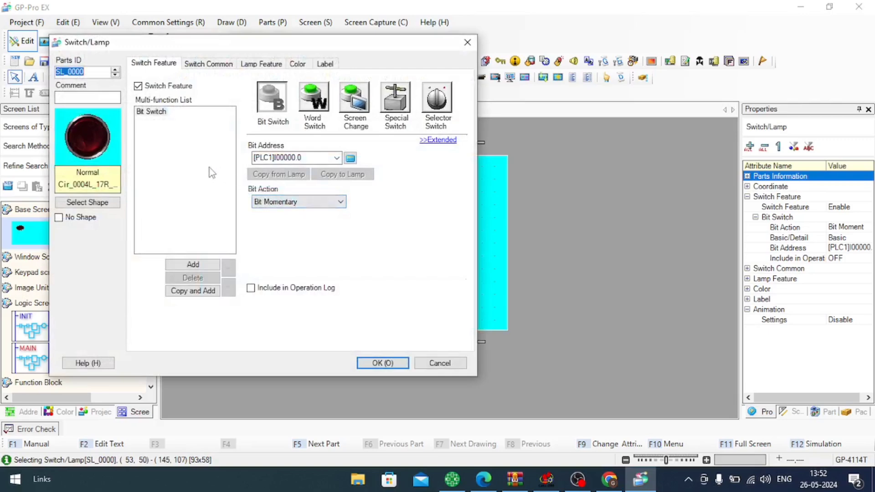
Step: Change the switch's shape to the square red ON/OFF picture Sqr_0067S_12R and enlarge the switch to about 111 × 89 pixels
{"action": "left_click", "coordinate": [105, 205]}
{"action": "scroll", "coordinate": [211, 228], "scroll_direction": "down", "scroll_amount": 2}
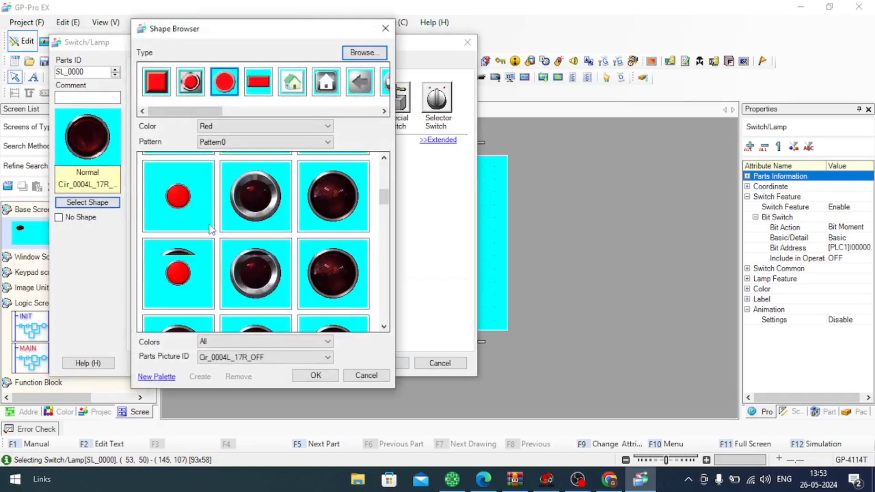
{"action": "scroll", "coordinate": [211, 228], "scroll_direction": "up", "scroll_amount": 5}
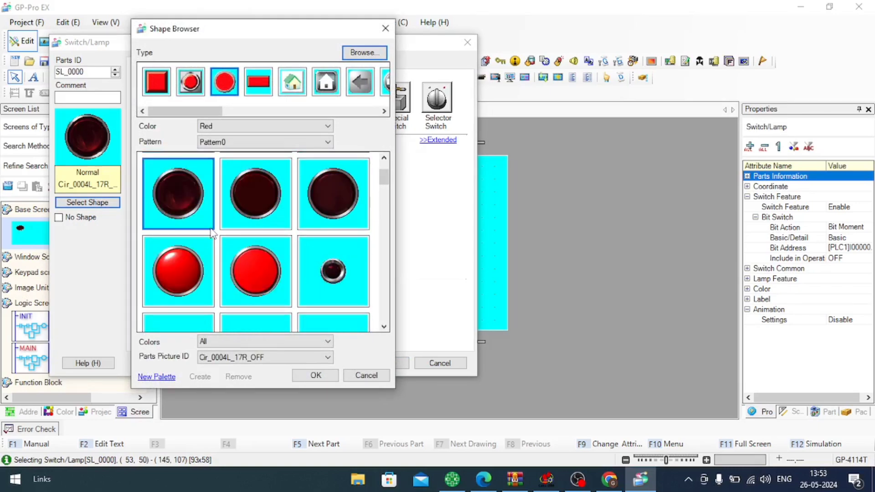
{"action": "left_click", "coordinate": [261, 89]}
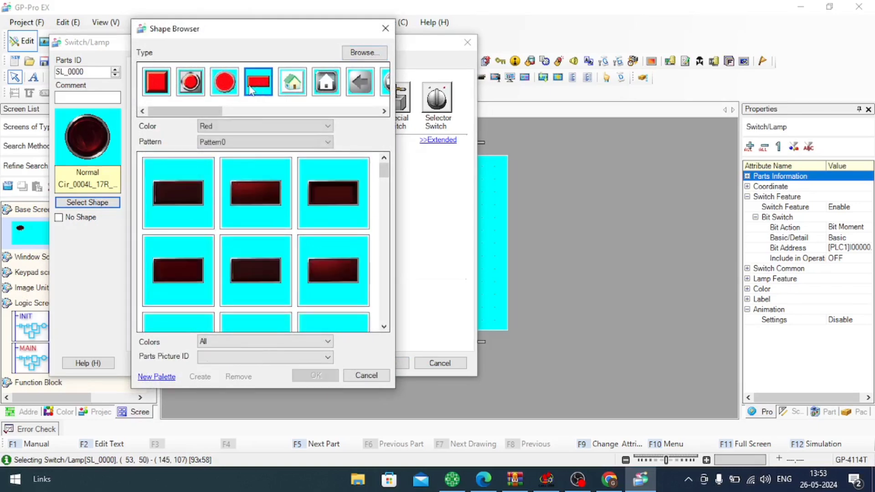
{"action": "left_click", "coordinate": [217, 89]}
{"action": "left_click", "coordinate": [200, 90]}
{"action": "scroll", "coordinate": [288, 228], "scroll_direction": "down", "scroll_amount": 2}
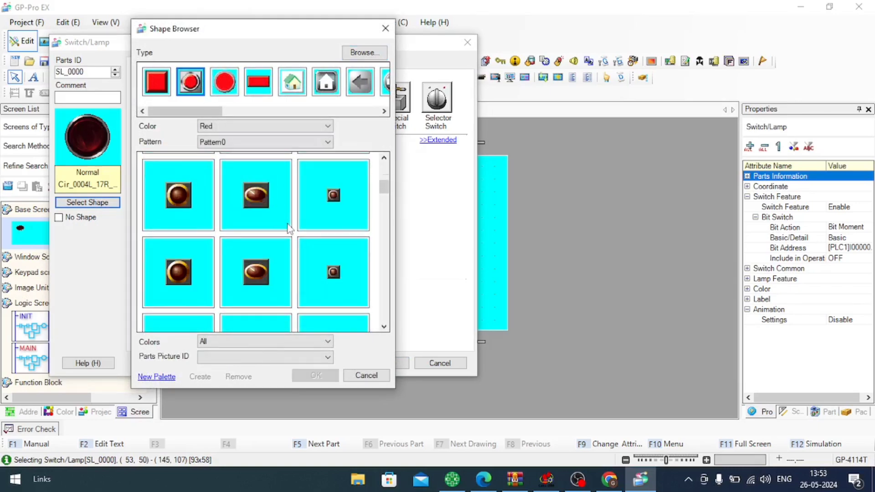
{"action": "left_click", "coordinate": [156, 94]}
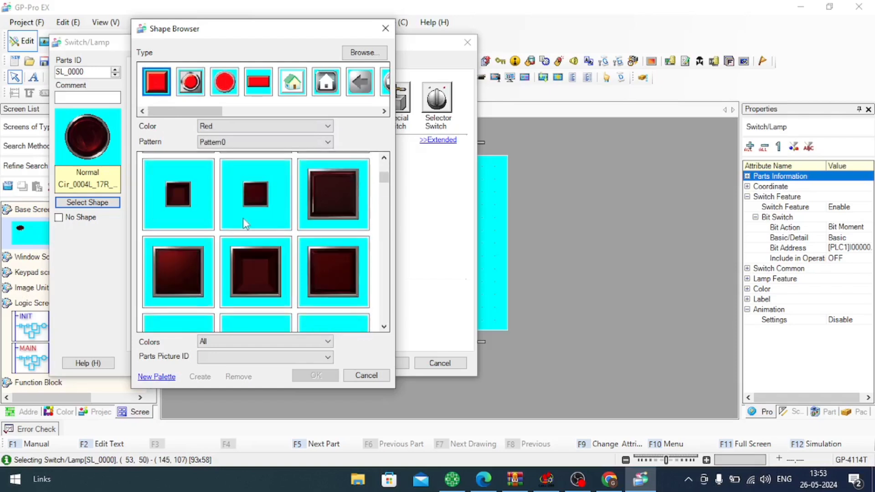
{"action": "scroll", "coordinate": [242, 222], "scroll_direction": "down", "scroll_amount": 5}
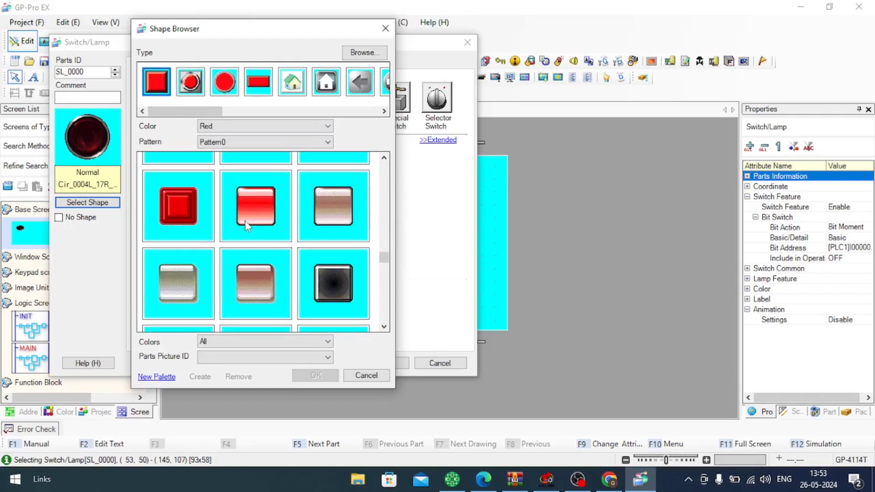
{"action": "scroll", "coordinate": [246, 222], "scroll_direction": "down", "scroll_amount": 6}
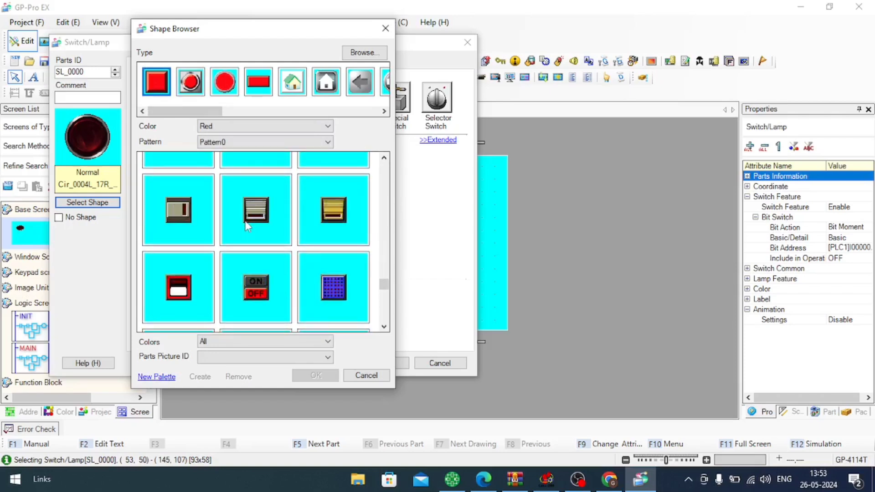
{"action": "scroll", "coordinate": [269, 281], "scroll_direction": "down", "scroll_amount": 2}
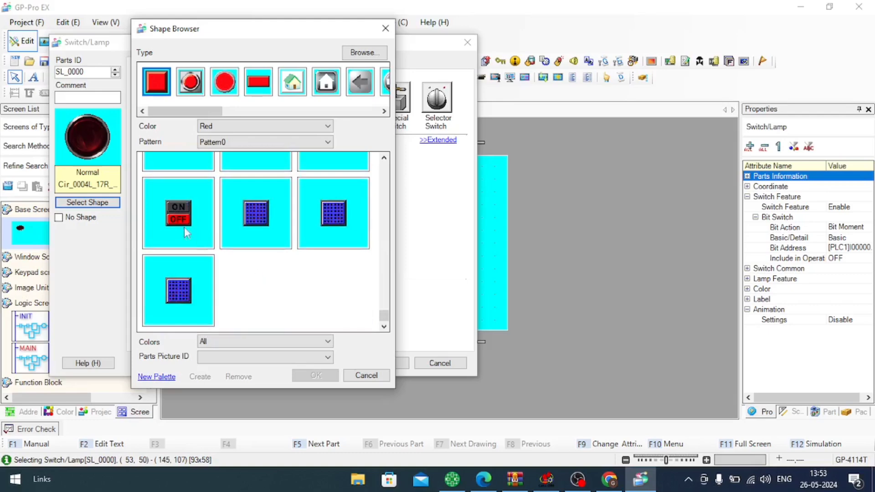
{"action": "left_click", "coordinate": [185, 222]}
{"action": "left_click", "coordinate": [314, 375]}
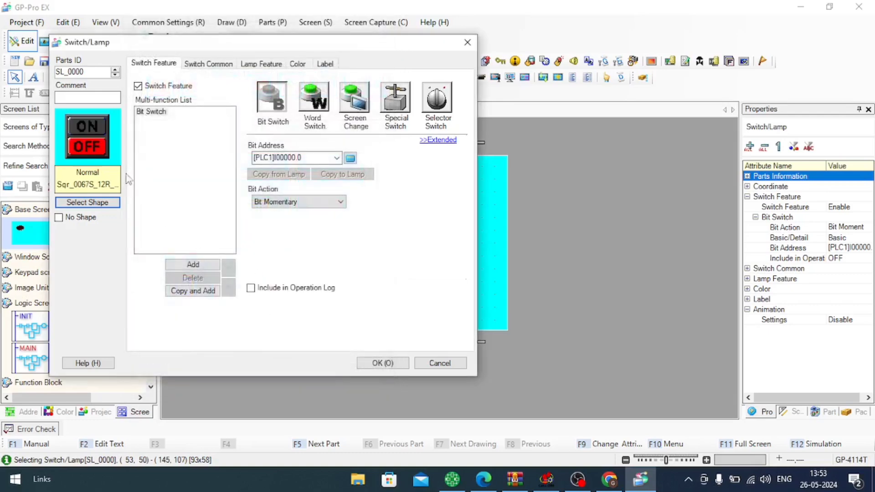
{"action": "left_click", "coordinate": [387, 365]}
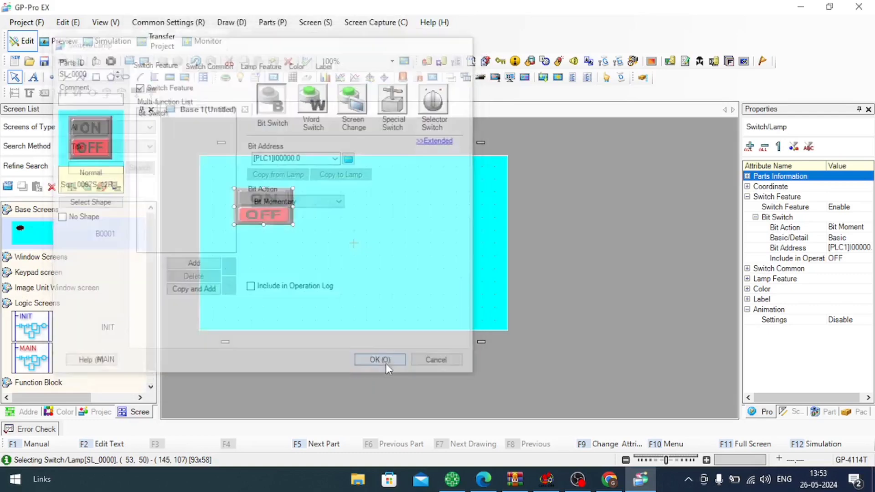
{"action": "left_click_drag", "start_coordinate": [293, 223], "coordinate": [305, 244]}
Step: Set the switch's bit address to [PLC1]M00000.0 and move the switch slightly up and left, to about (44, 25)
{"action": "double_click", "coordinate": [280, 226]}
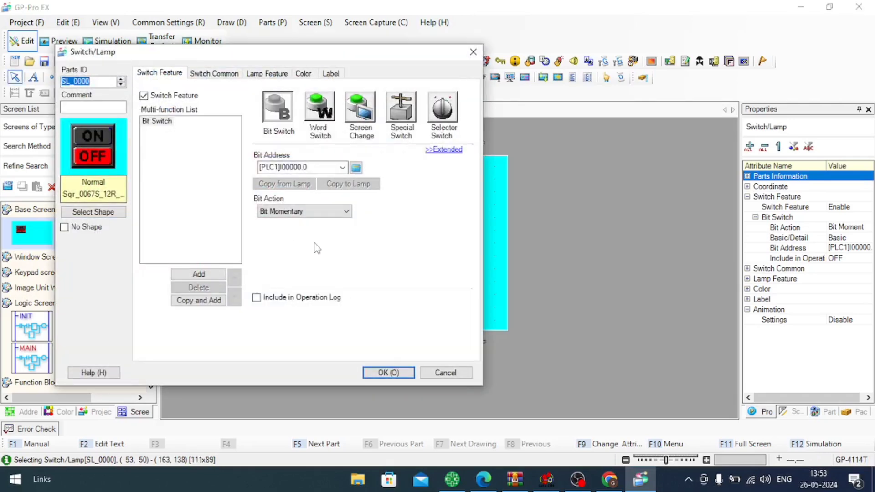
{"action": "left_click", "coordinate": [316, 168]}
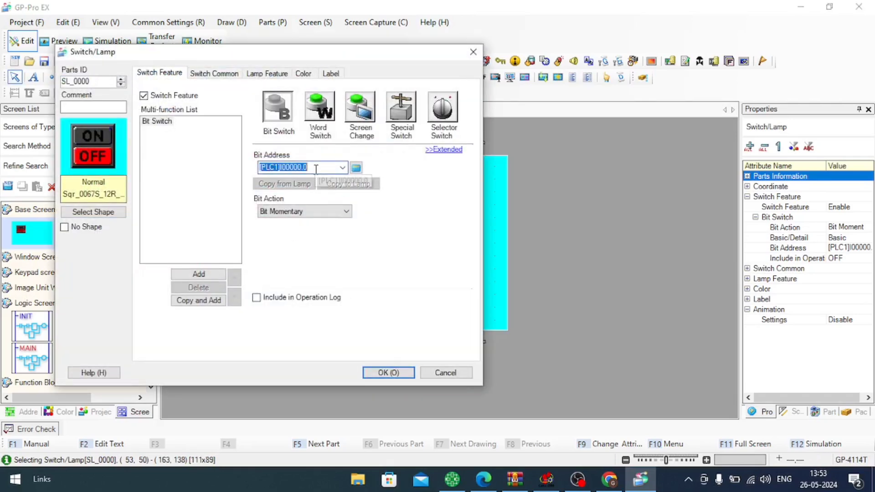
{"action": "left_click", "coordinate": [342, 167]}
{"action": "left_click", "coordinate": [342, 167]}
{"action": "left_click_drag", "start_coordinate": [333, 168], "coordinate": [239, 177]}
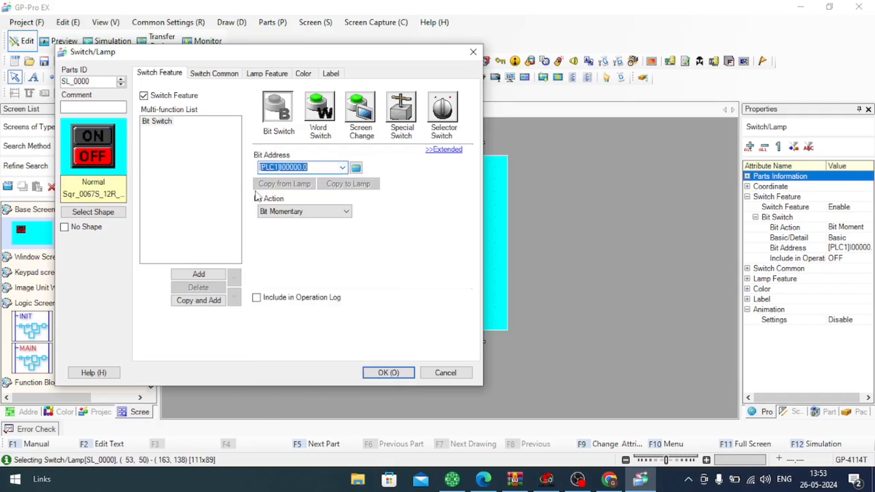
{"action": "type", "text": "m00"}
{"action": "key", "text": "Return"}
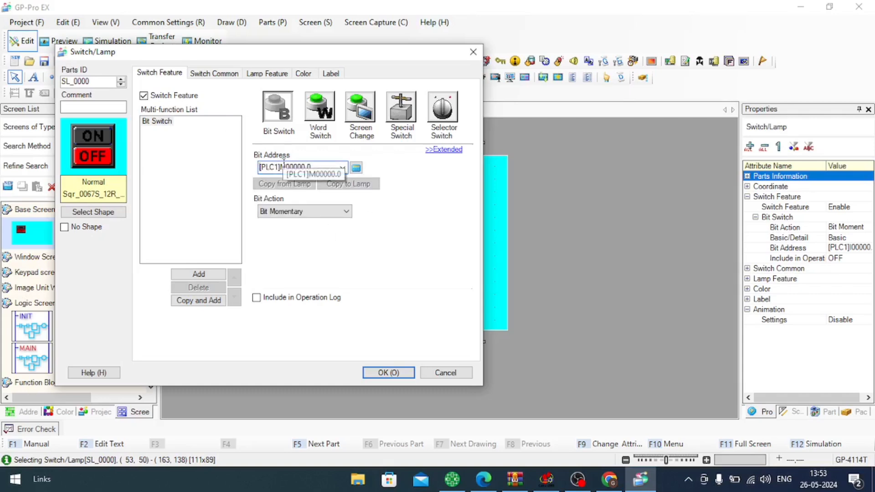
{"action": "left_click", "coordinate": [391, 372]}
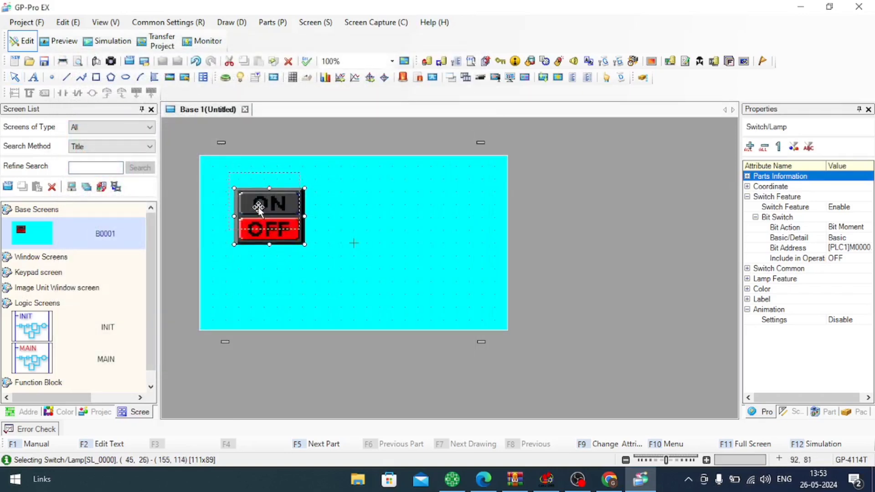
{"action": "left_click_drag", "start_coordinate": [268, 231], "coordinate": [261, 214]}
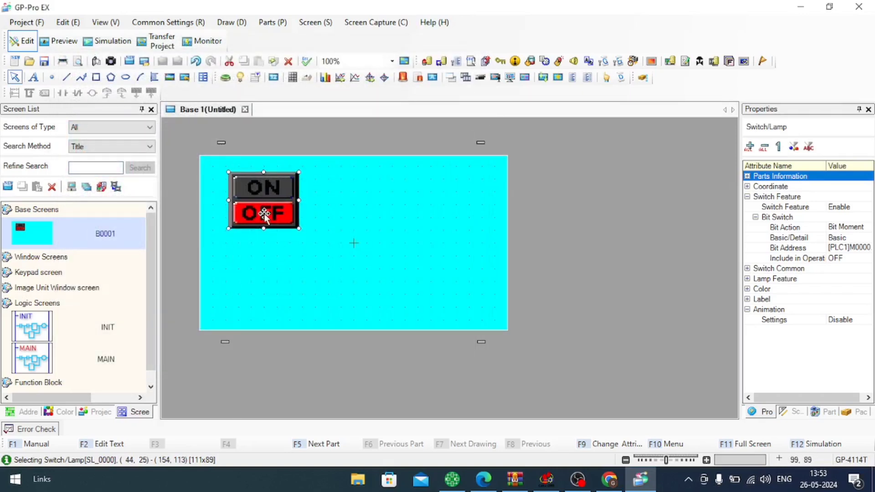
Step: Place an 80 × 80 pixel lamp beside the ON/OFF switch, at about (261, 25), and open its settings
{"action": "left_click", "coordinate": [240, 78]}
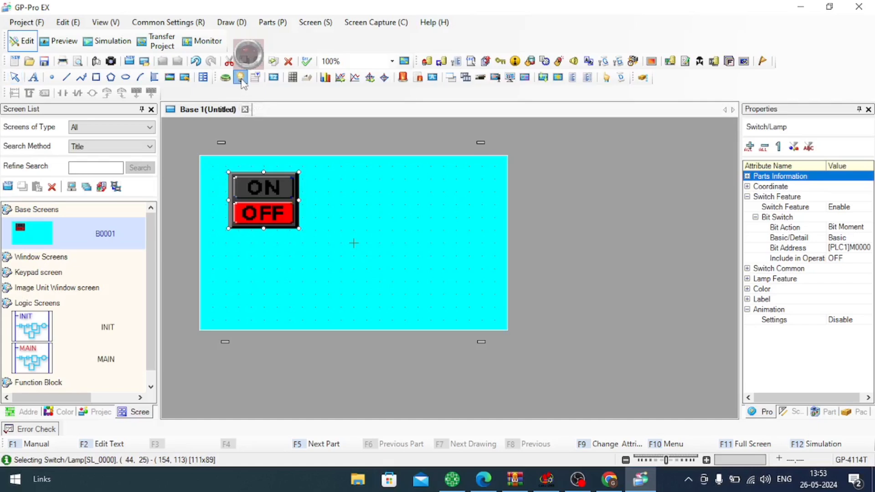
{"action": "left_click", "coordinate": [367, 187]}
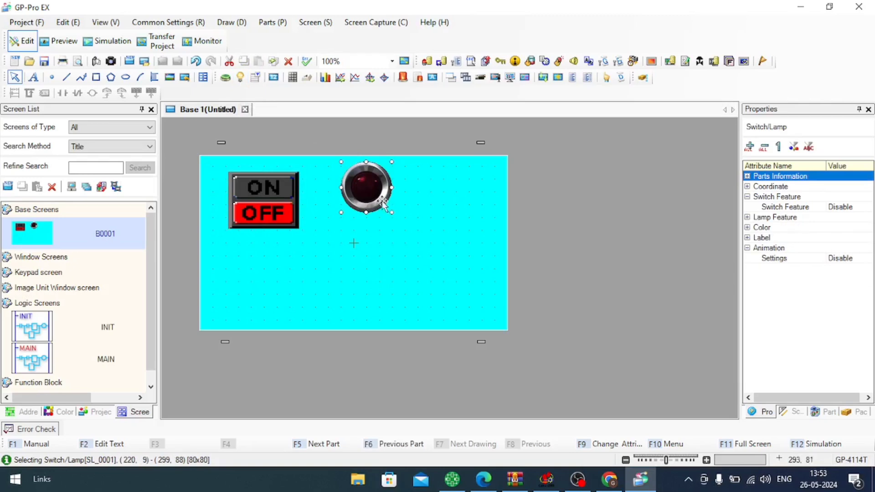
{"action": "mouse_move", "coordinate": [375, 191]}
{"action": "left_mouse_down"}
{"action": "mouse_move", "coordinate": [391, 211]}
{"action": "mouse_move", "coordinate": [389, 201]}
{"action": "left_mouse_up"}
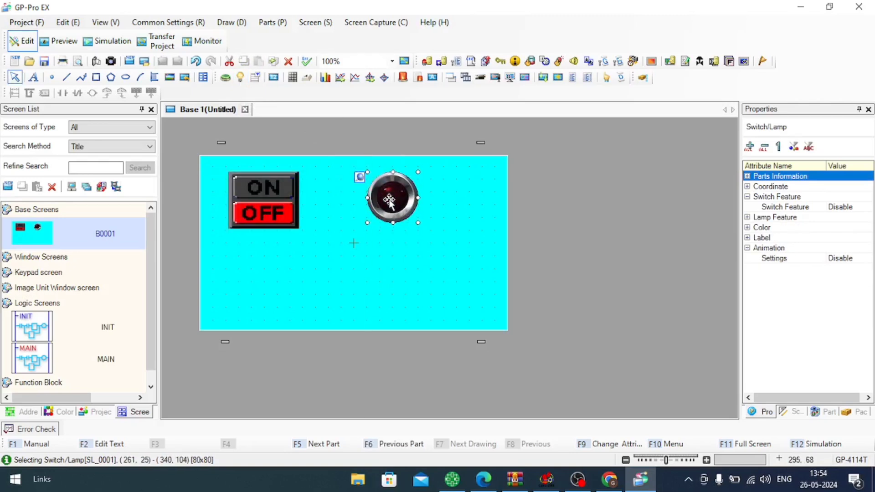
{"action": "double_click", "coordinate": [389, 199]}
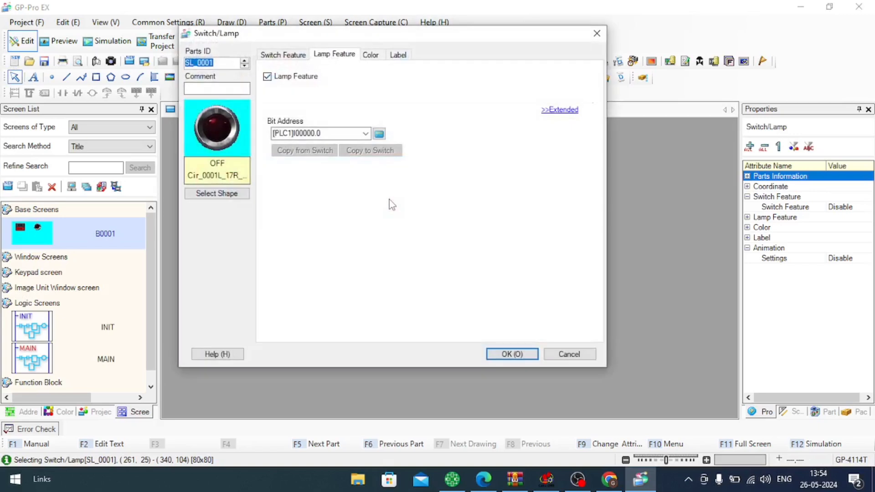
Step: Examine the lamp's State0 and State1 pictures in its shape selection
{"action": "left_click", "coordinate": [227, 195]}
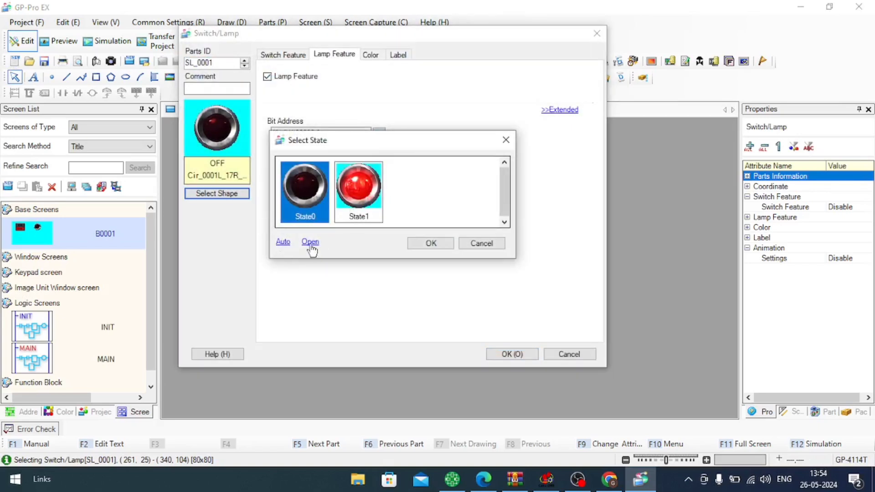
{"action": "left_click", "coordinate": [360, 211]}
{"action": "left_click", "coordinate": [315, 201]}
{"action": "left_click", "coordinate": [315, 199]}
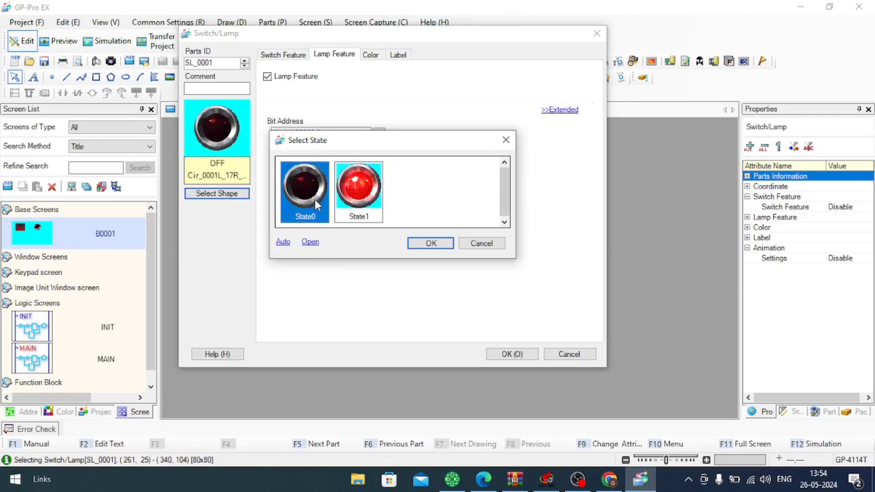
{"action": "left_click", "coordinate": [362, 198]}
{"action": "left_click", "coordinate": [292, 213]}
{"action": "left_click", "coordinate": [288, 243]}
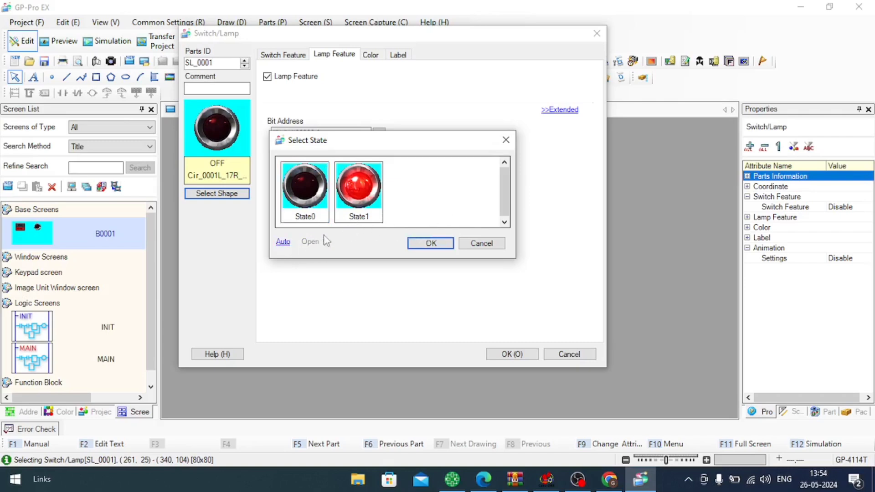
{"action": "left_click", "coordinate": [469, 244]}
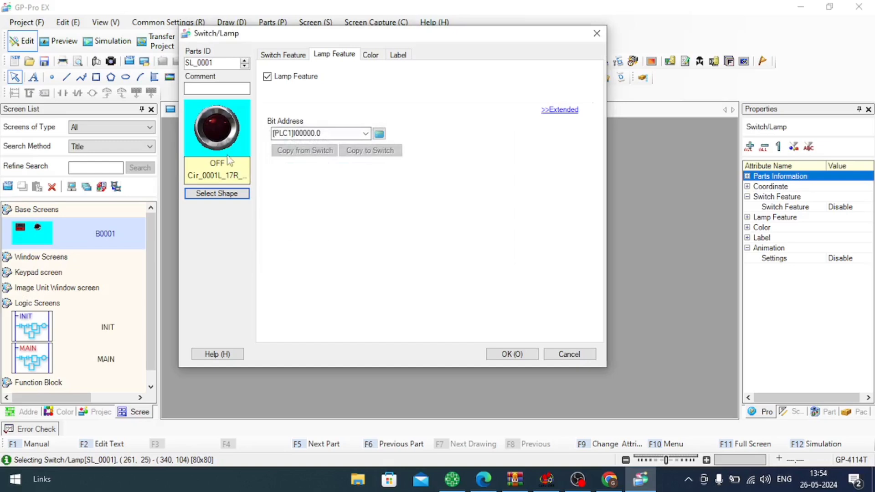
{"action": "left_click", "coordinate": [236, 193]}
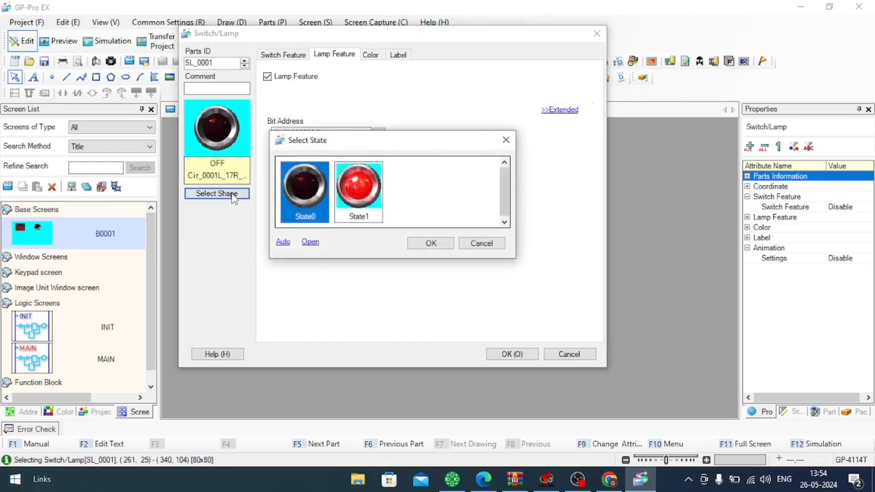
{"action": "left_click", "coordinate": [332, 196]}
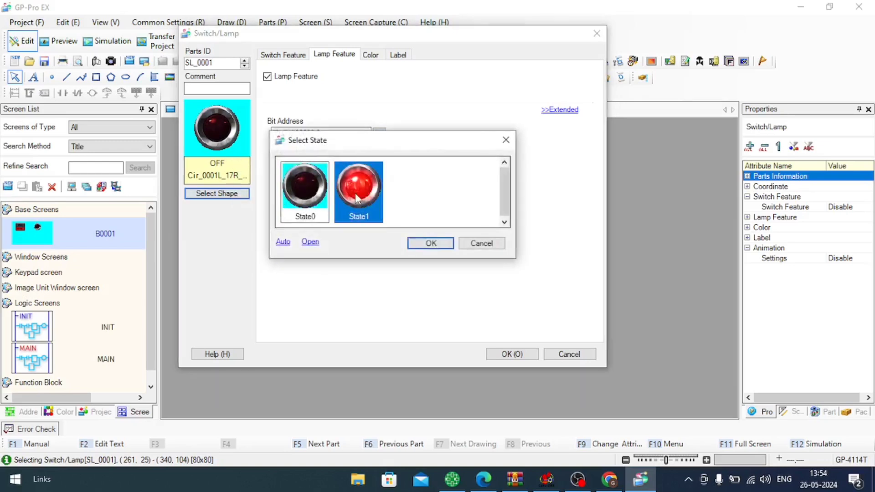
{"action": "left_click", "coordinate": [302, 184]}
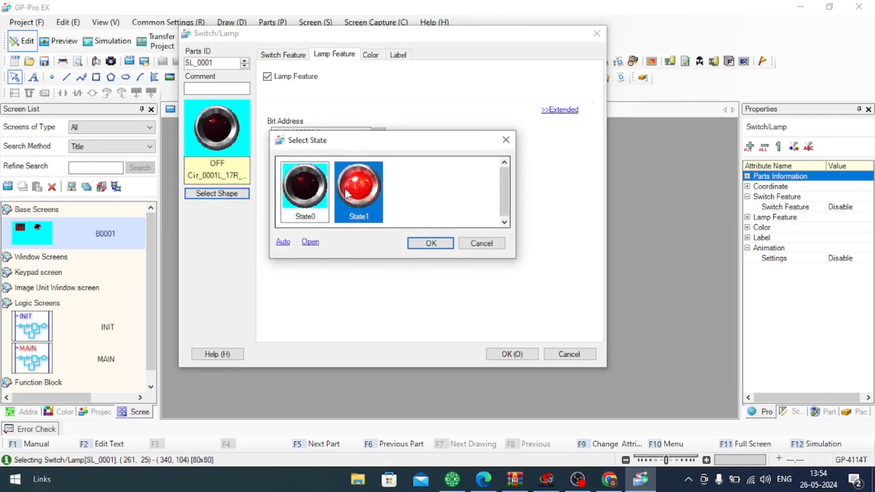
{"action": "left_click", "coordinate": [429, 242]}
Step: Set the lamp's bit address to [PLC1]Q00000.0
{"action": "left_click", "coordinate": [299, 55]}
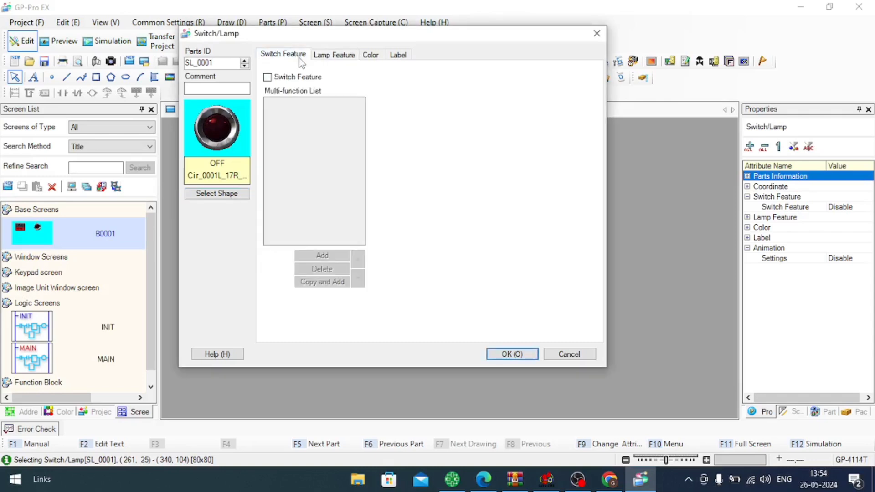
{"action": "left_click", "coordinate": [338, 57]}
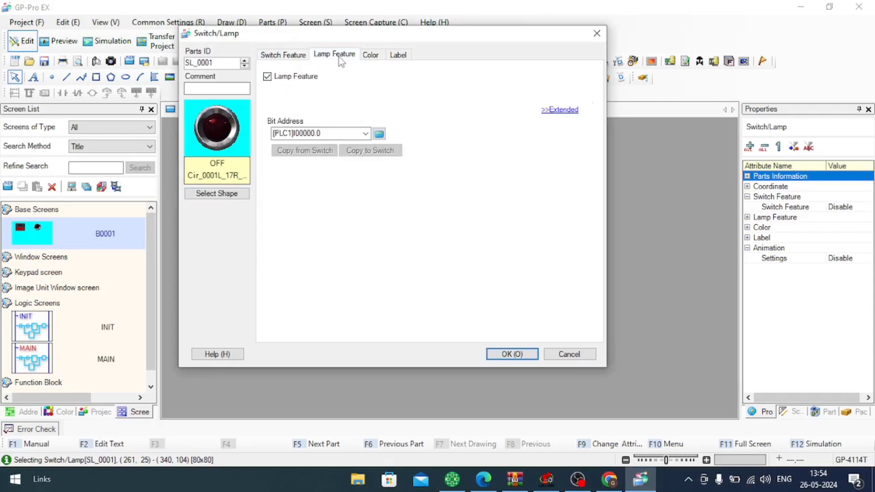
{"action": "double_click", "coordinate": [306, 134]}
{"action": "type", "text": "q"}
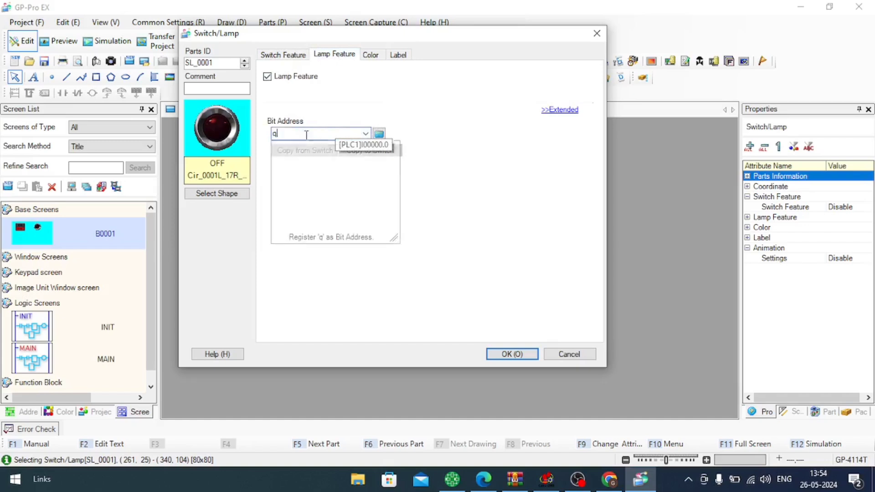
{"action": "type", "text": "0.0"}
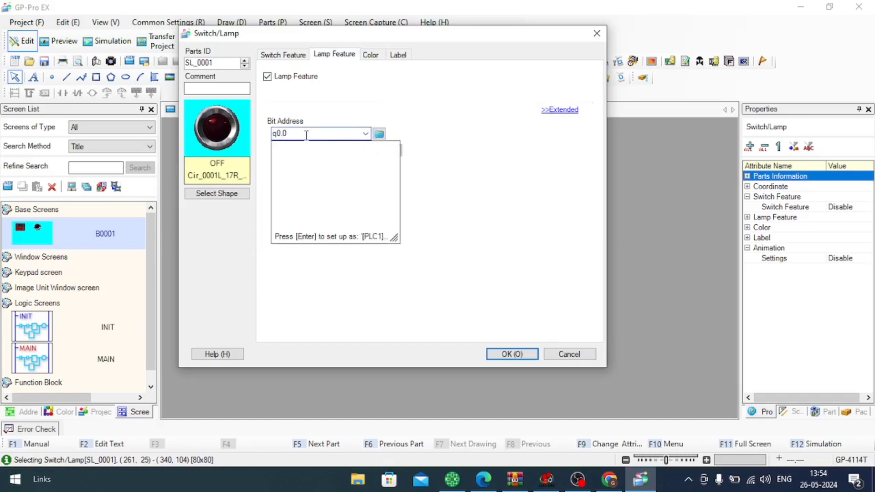
{"action": "key", "text": "Return"}
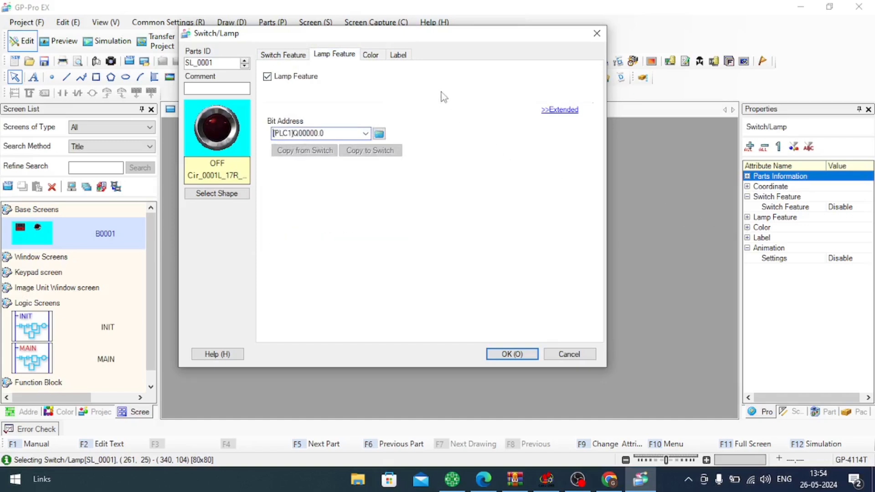
Step: Set the lamp's colour for the ON state to Green
{"action": "left_click", "coordinate": [371, 55]}
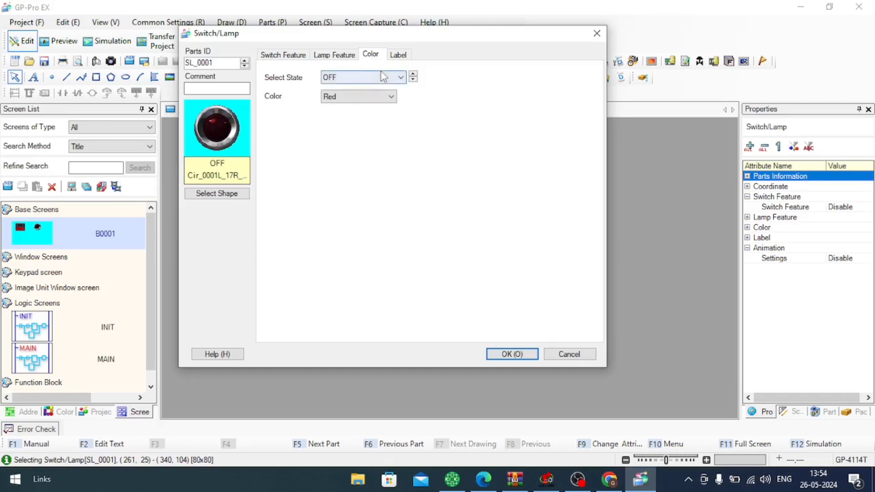
{"action": "left_click", "coordinate": [386, 79]}
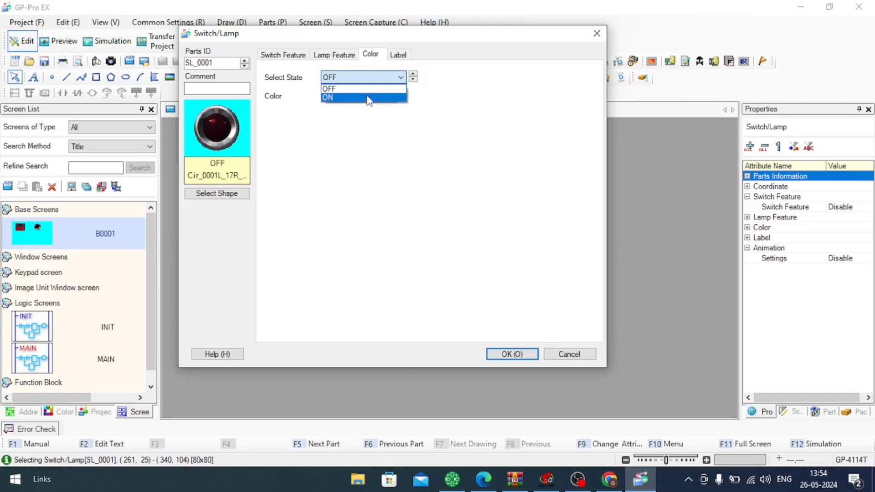
{"action": "left_click", "coordinate": [368, 96]}
{"action": "left_click", "coordinate": [375, 89]}
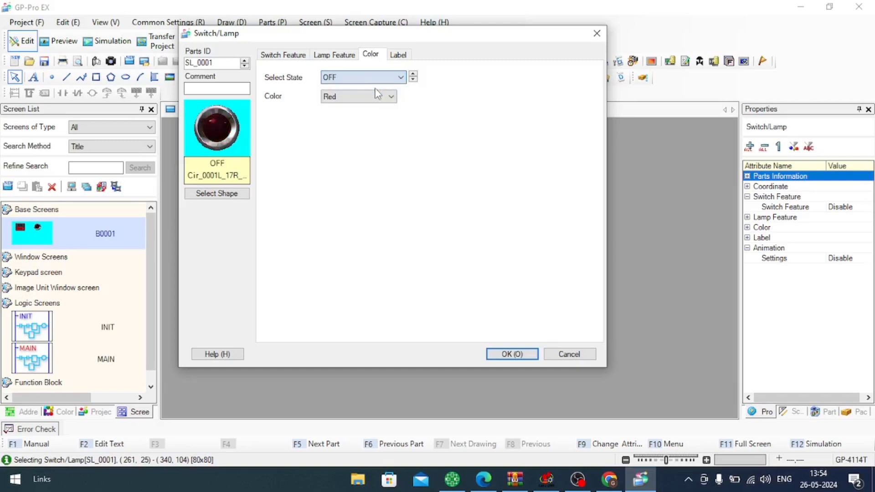
{"action": "left_click", "coordinate": [378, 77]}
{"action": "left_click", "coordinate": [374, 92]}
{"action": "left_click", "coordinate": [364, 80]}
{"action": "left_click", "coordinate": [368, 96]}
{"action": "left_click", "coordinate": [368, 96]}
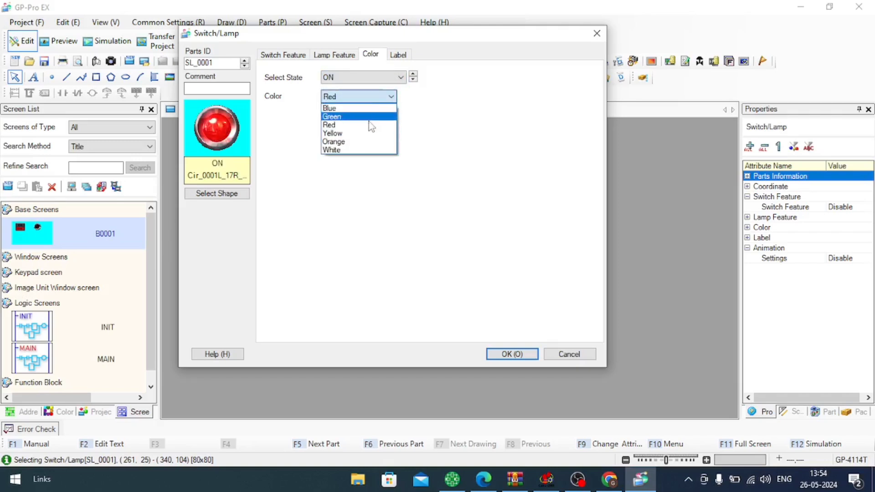
{"action": "left_click", "coordinate": [363, 120]}
Step: Select Red as the lamp's colour for the OFF state
{"action": "left_click", "coordinate": [357, 79]}
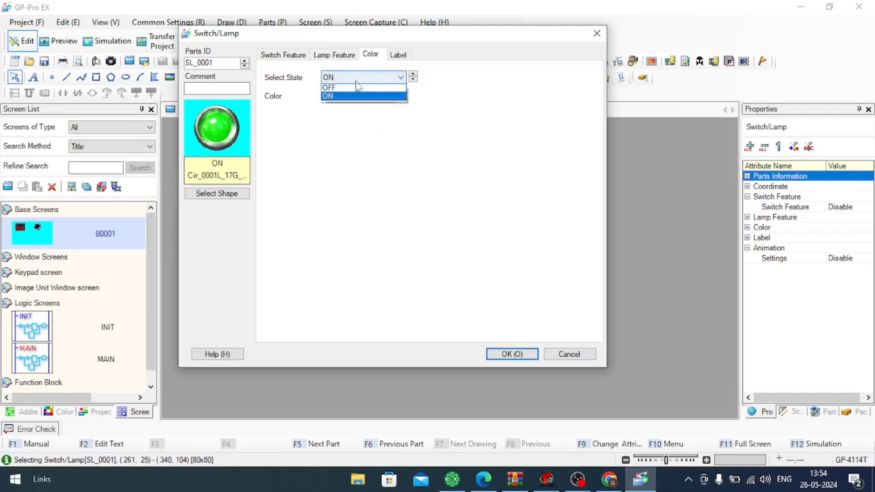
{"action": "left_click", "coordinate": [351, 86]}
{"action": "left_click", "coordinate": [363, 98]}
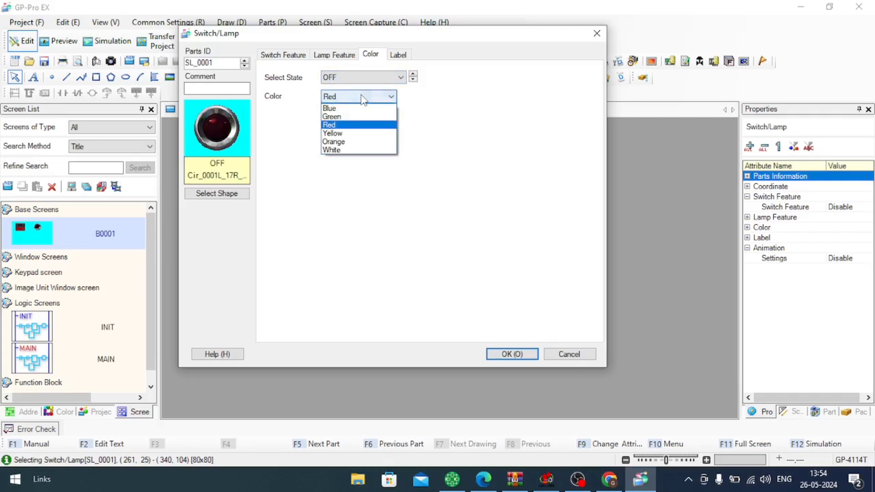
{"action": "left_click", "coordinate": [360, 127]}
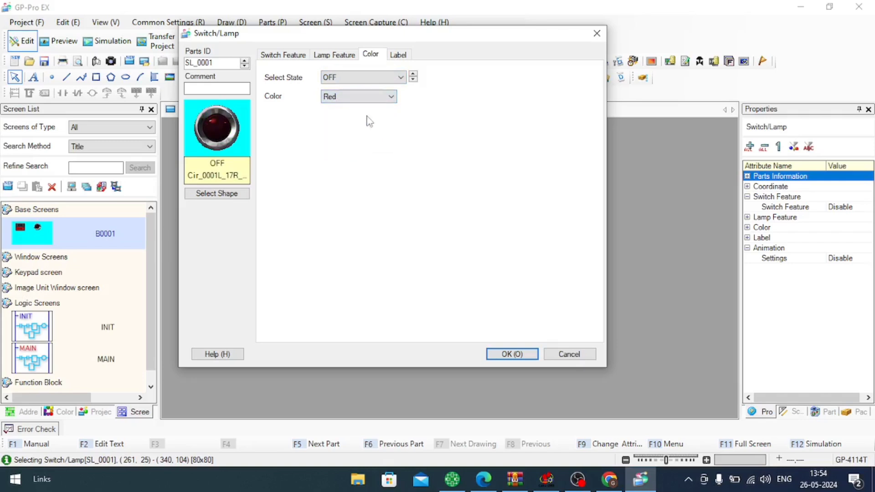
Step: Check the lamp's label options, apply its settings and move the lamp slightly right, to about (268, 25)
{"action": "left_click", "coordinate": [399, 55]}
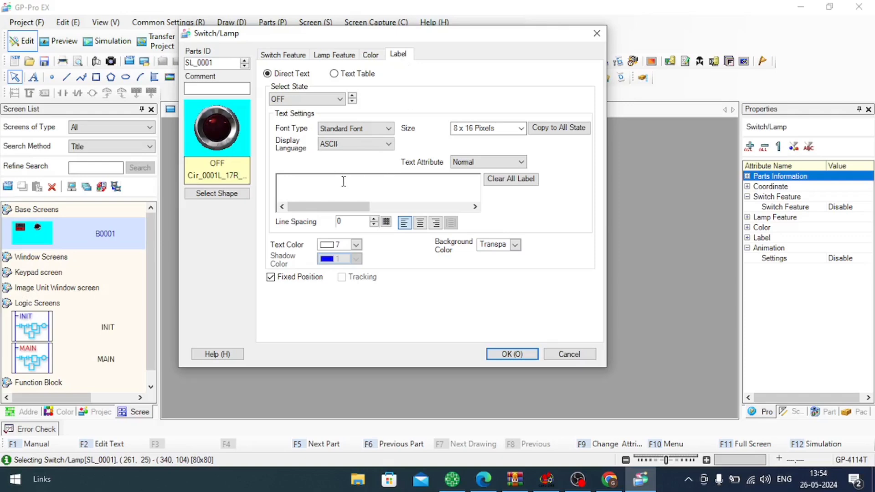
{"action": "left_click", "coordinate": [518, 357]}
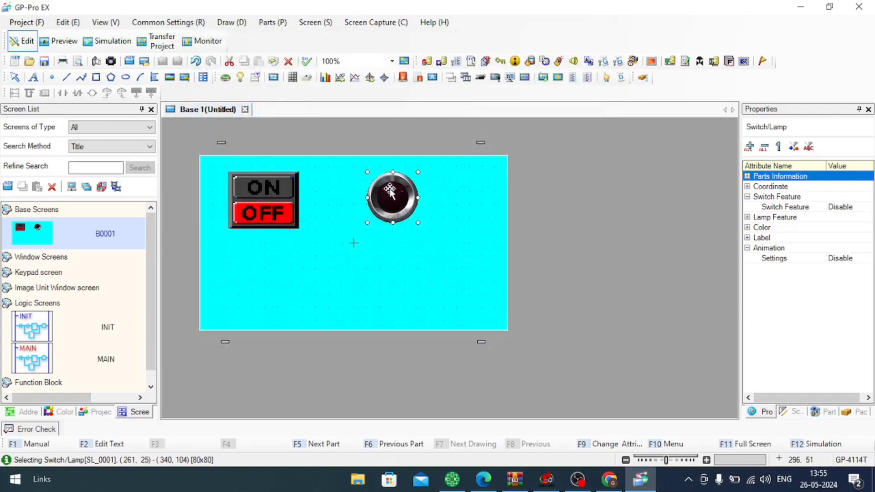
{"action": "left_click_drag", "start_coordinate": [391, 190], "coordinate": [398, 190]}
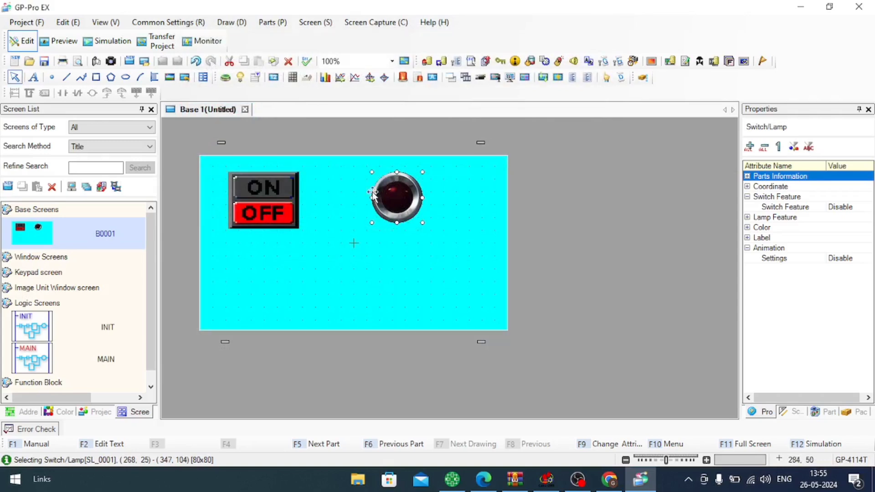
Step: Review the settings of the ON/OFF switch and of the lamp
{"action": "double_click", "coordinate": [286, 196]}
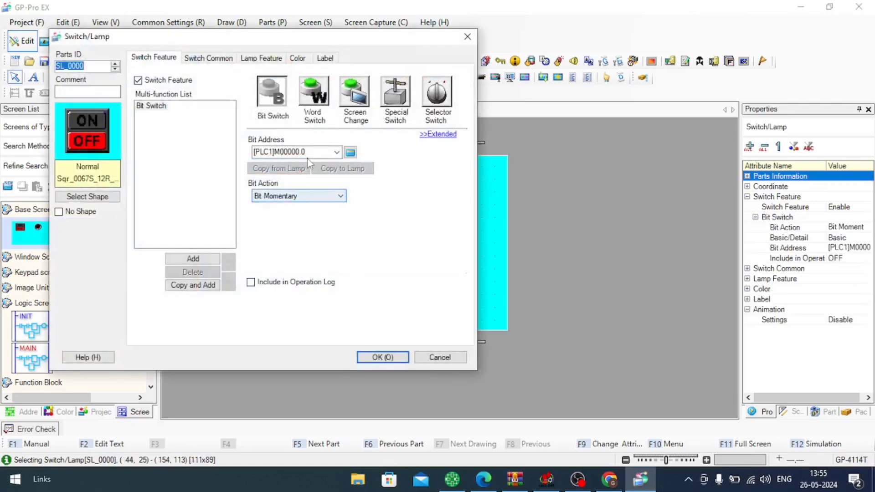
{"action": "left_click", "coordinate": [383, 357]}
{"action": "left_click", "coordinate": [410, 185]}
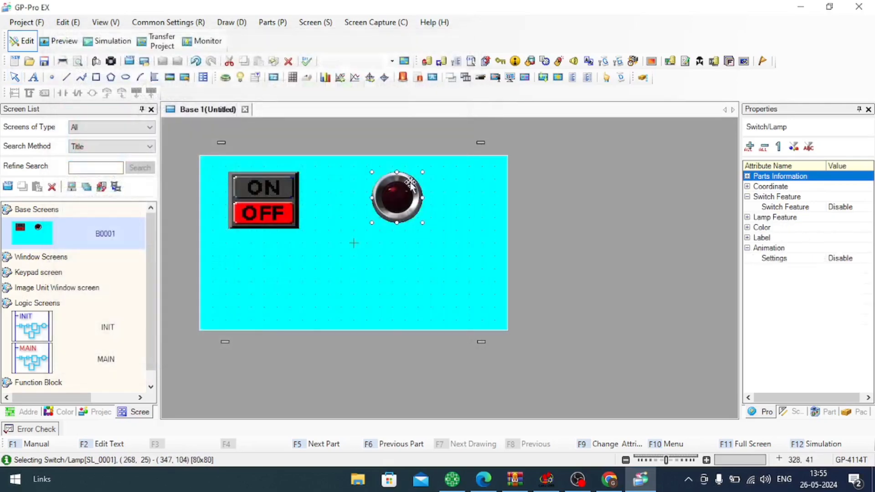
{"action": "double_click", "coordinate": [410, 184]}
{"action": "left_click", "coordinate": [533, 358]}
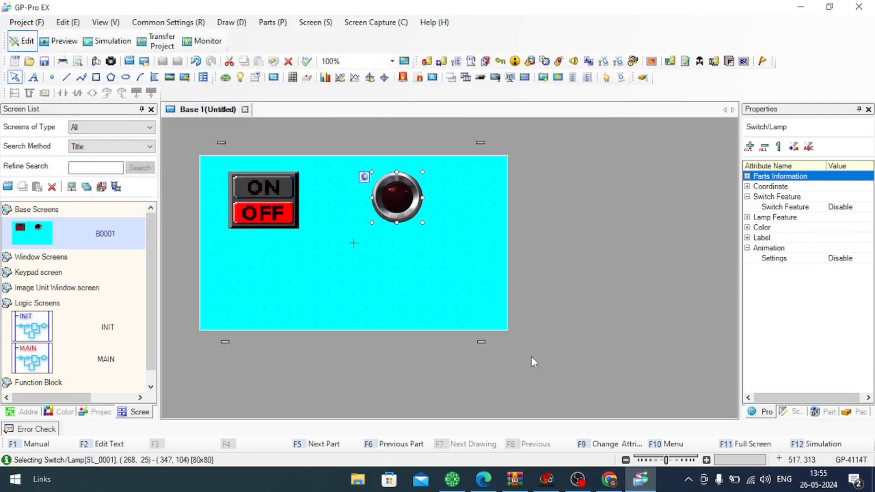
Step: Change the ON/OFF switch's bit address to the #INTERNAL device with LS address 000000
{"action": "double_click", "coordinate": [296, 196]}
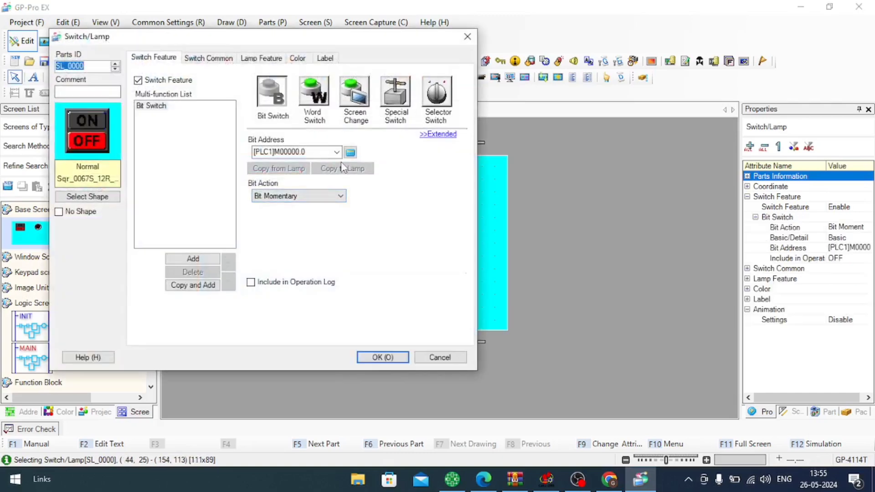
{"action": "left_click", "coordinate": [338, 152]}
{"action": "left_click", "coordinate": [348, 153]}
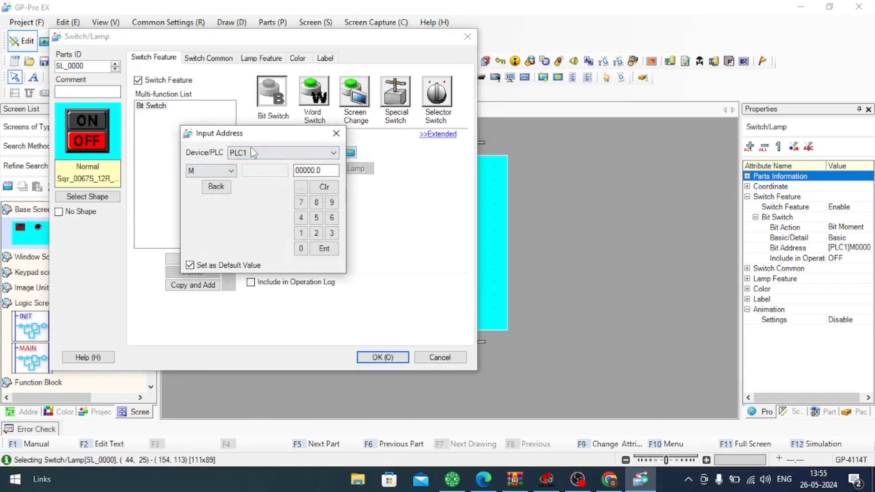
{"action": "left_click", "coordinate": [256, 155]}
{"action": "left_click", "coordinate": [249, 168]}
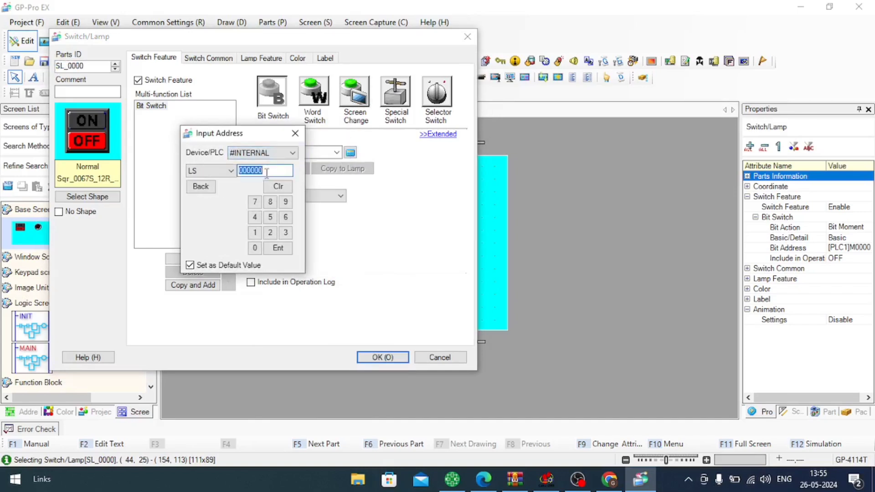
{"action": "left_click", "coordinate": [221, 171]}
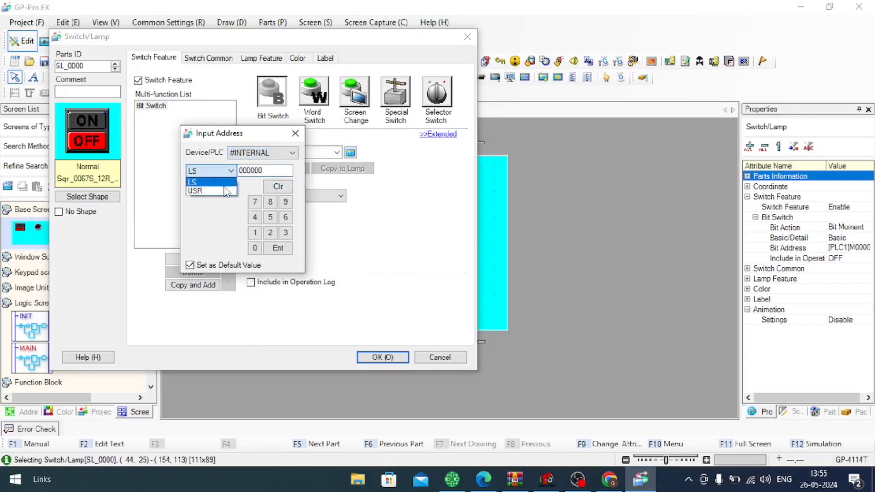
{"action": "left_click", "coordinate": [222, 182]}
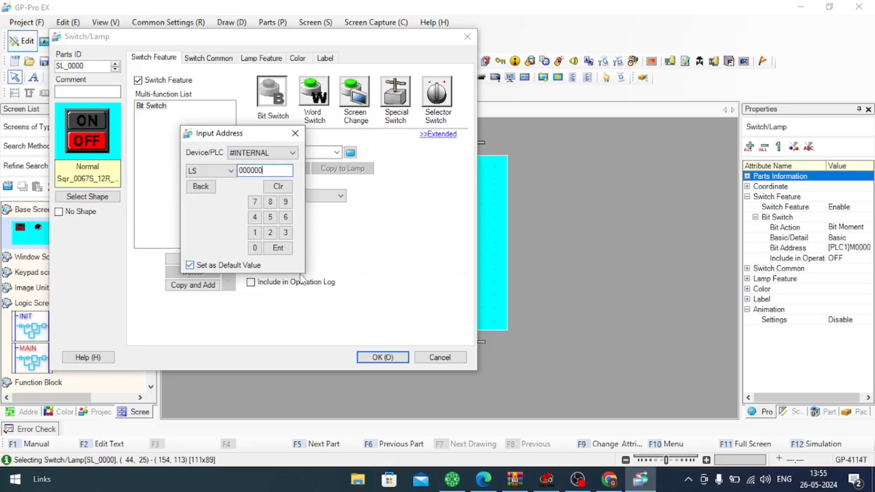
{"action": "left_click", "coordinate": [279, 251]}
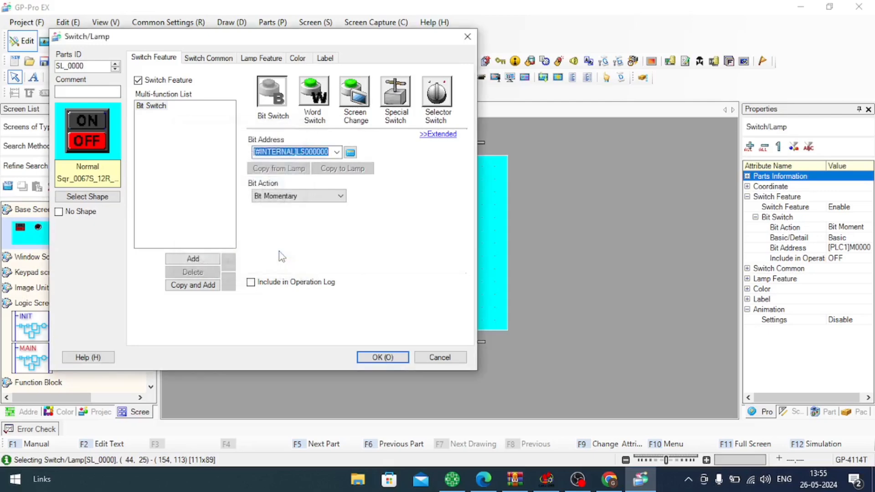
Step: Apply the ON/OFF switch's settings and change the lamp's bit address to the #INTERNAL device with LS address 000000
{"action": "left_click", "coordinate": [383, 358]}
{"action": "double_click", "coordinate": [397, 197]}
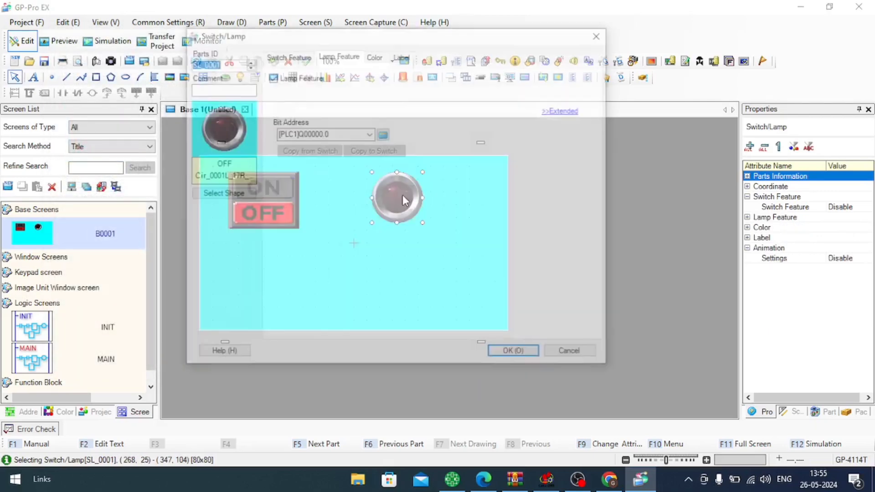
{"action": "left_click", "coordinate": [370, 134]}
{"action": "left_click", "coordinate": [372, 135]}
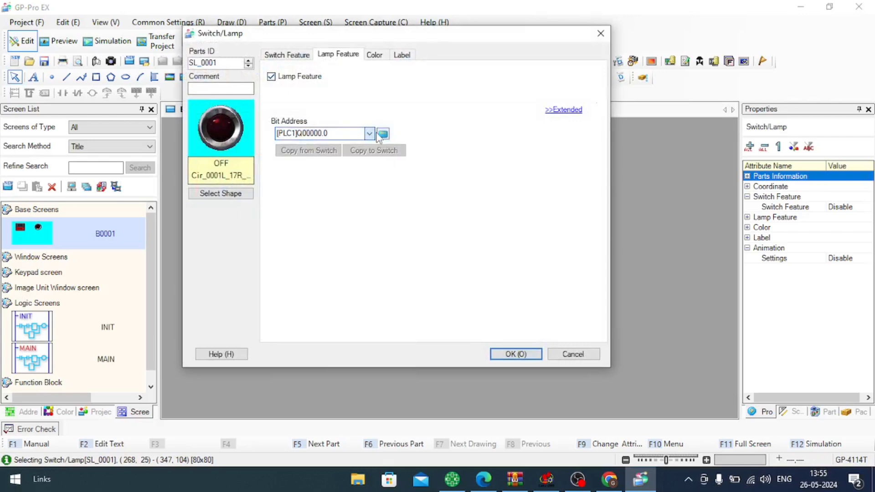
{"action": "left_click", "coordinate": [383, 134]}
{"action": "left_click", "coordinate": [387, 150]}
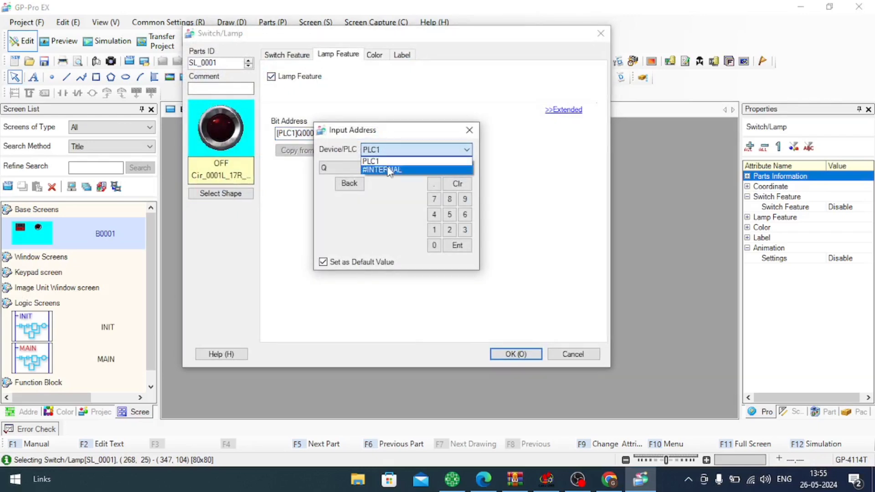
{"action": "left_click", "coordinate": [388, 169]}
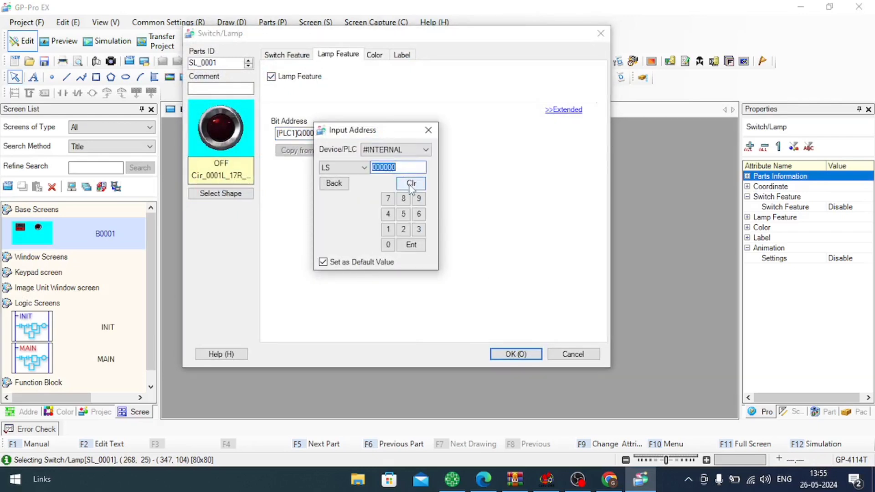
{"action": "left_click", "coordinate": [515, 354]}
{"action": "left_click", "coordinate": [515, 354]}
{"action": "left_click", "coordinate": [411, 244]}
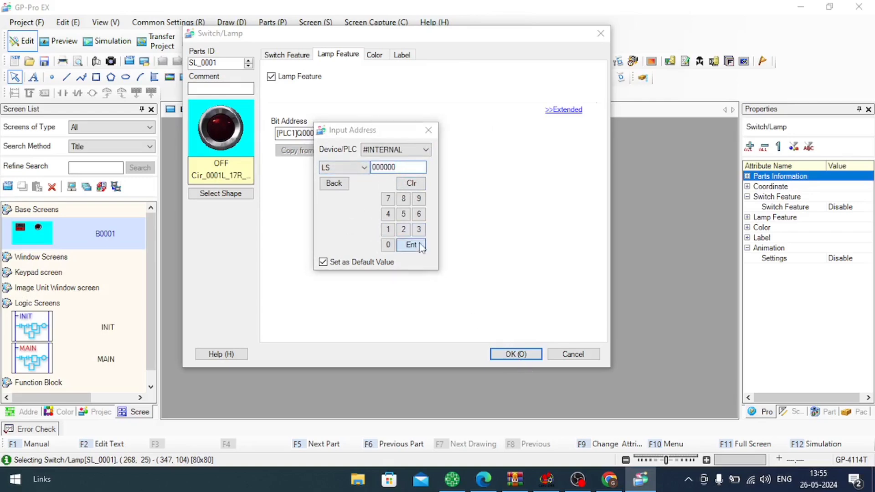
{"action": "left_click", "coordinate": [514, 354]}
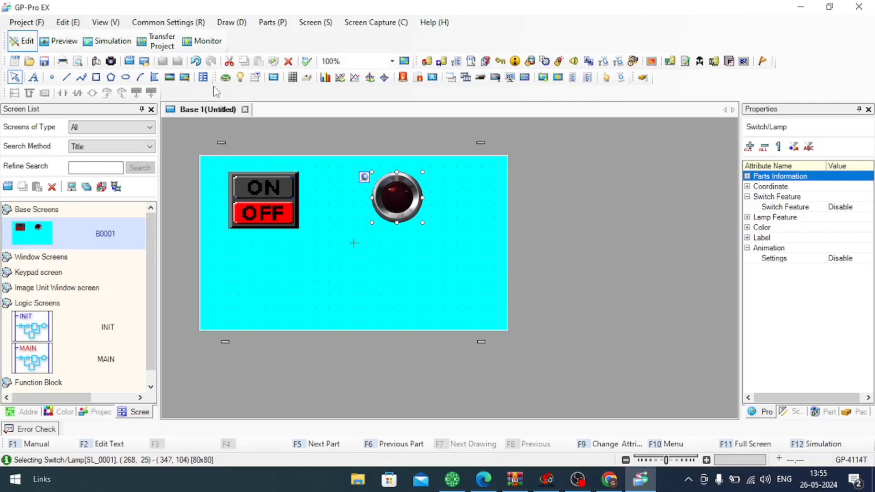
Step: Save the project as Untitled.prxe over the existing file for transfer, and try to send it to the display unit
{"action": "left_click", "coordinate": [164, 40]}
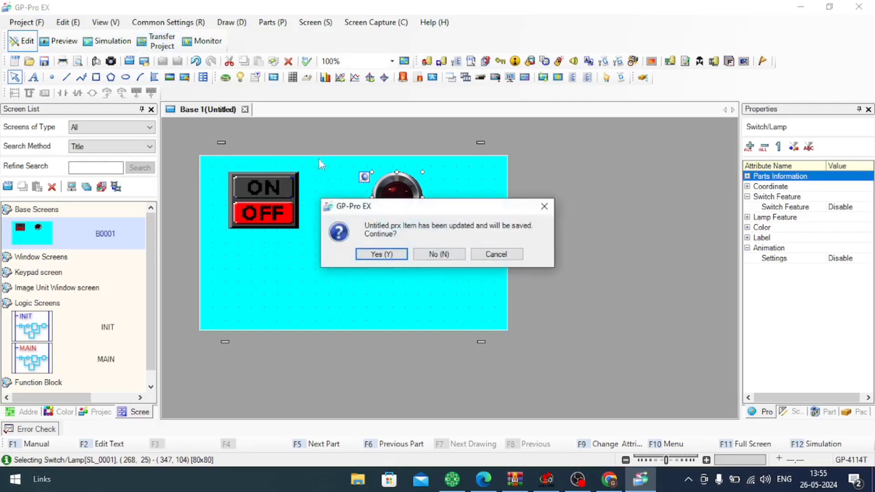
{"action": "left_click", "coordinate": [390, 255]}
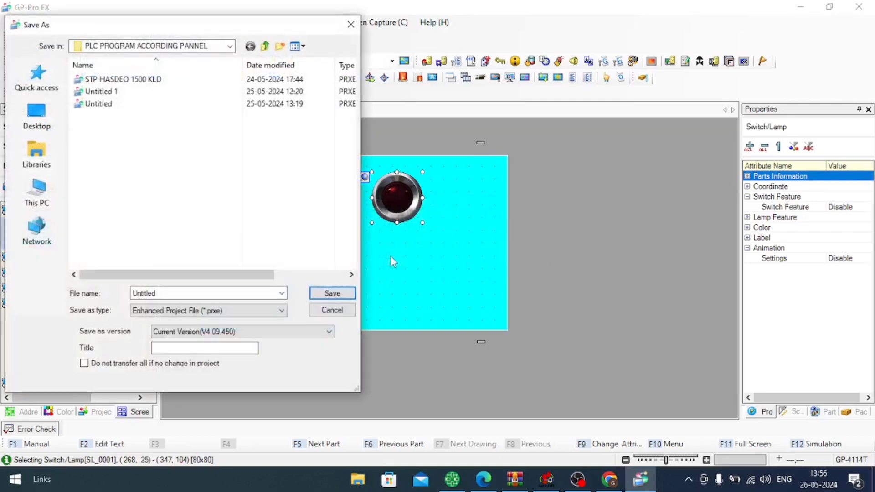
{"action": "left_click", "coordinate": [347, 294]}
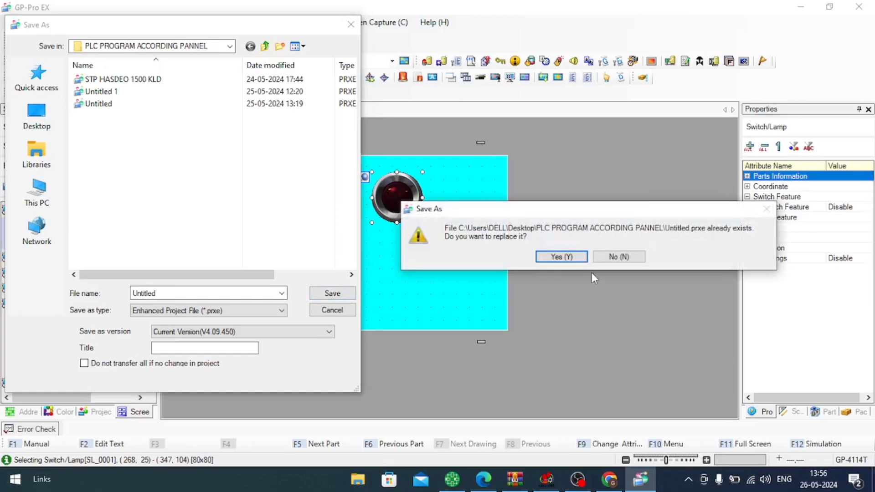
{"action": "left_click", "coordinate": [569, 258]}
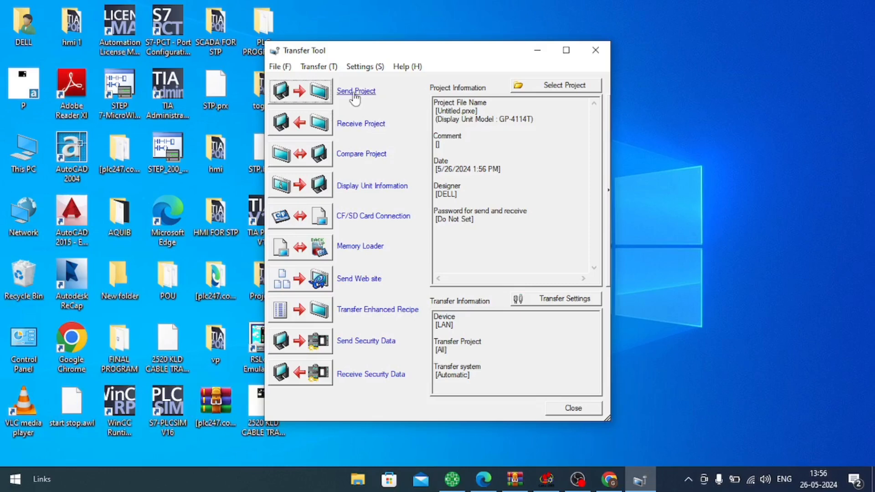
{"action": "left_click", "coordinate": [355, 93]}
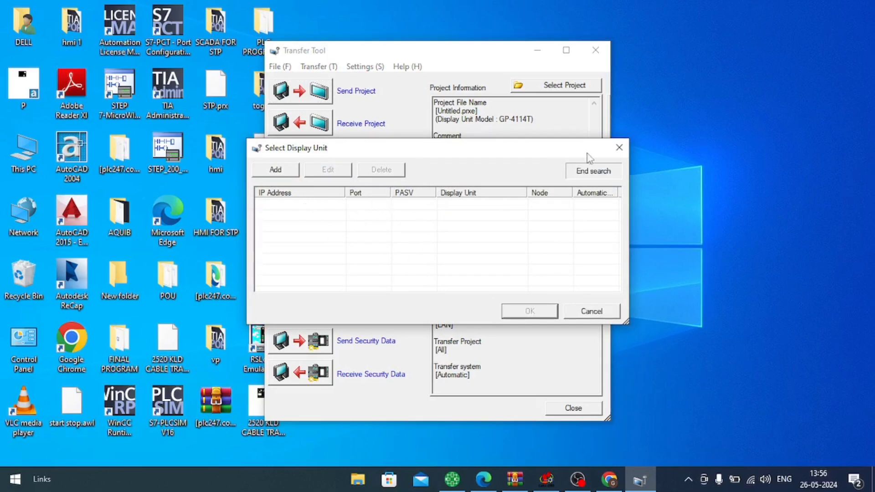
{"action": "left_click", "coordinate": [618, 147]}
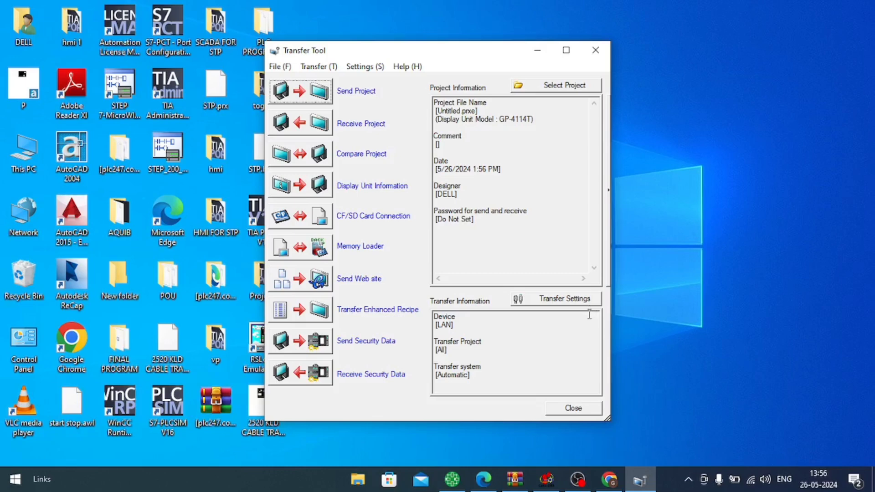
Step: Review the USB, LAN, Modem and COM communication port options, apply LAN for the transfer and close the Transfer Tool
{"action": "left_click", "coordinate": [577, 304]}
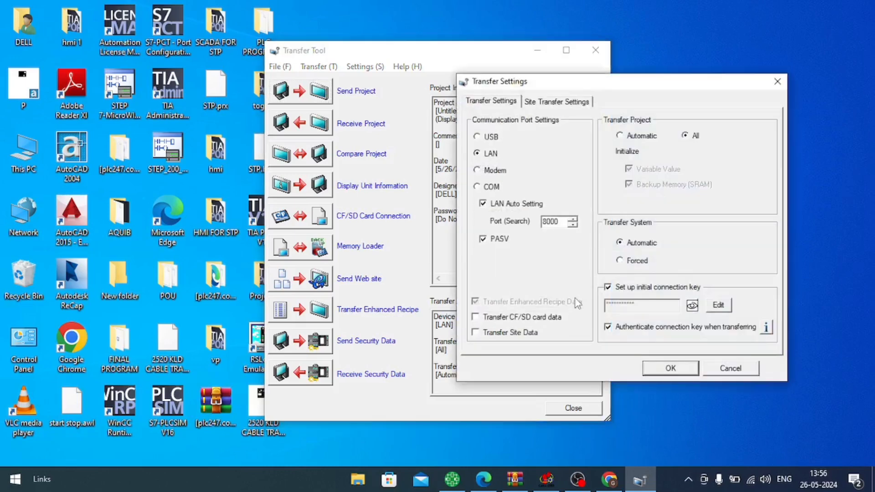
{"action": "left_click", "coordinate": [477, 137]}
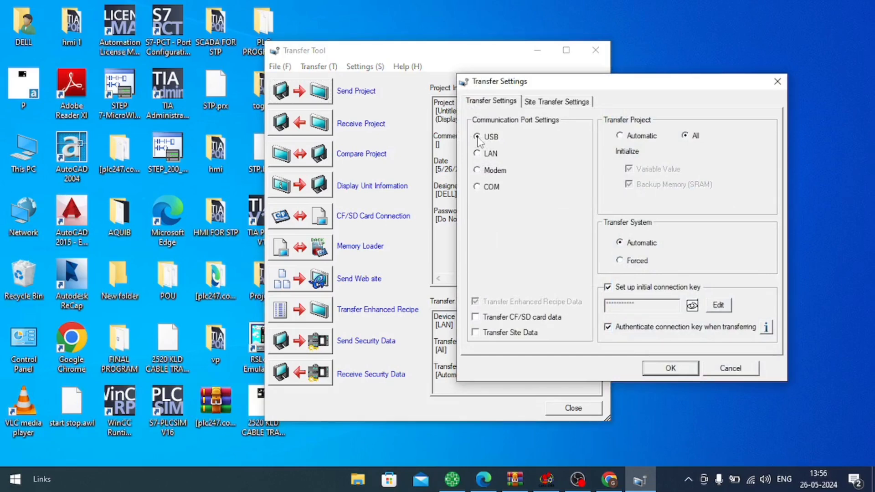
{"action": "left_click", "coordinate": [477, 154]}
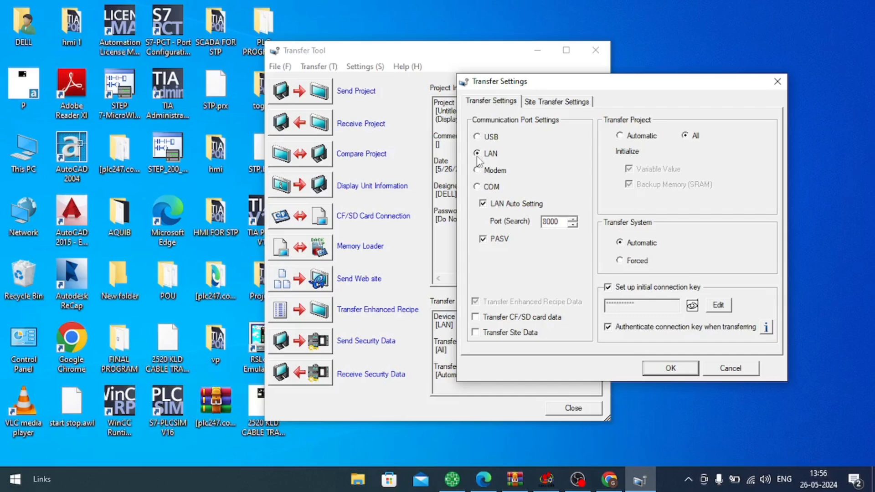
{"action": "left_click", "coordinate": [477, 171]}
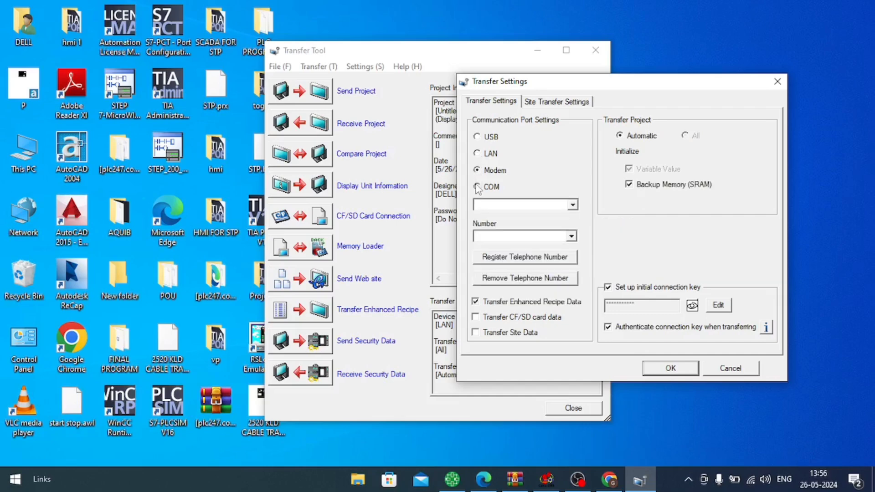
{"action": "left_click", "coordinate": [478, 187]}
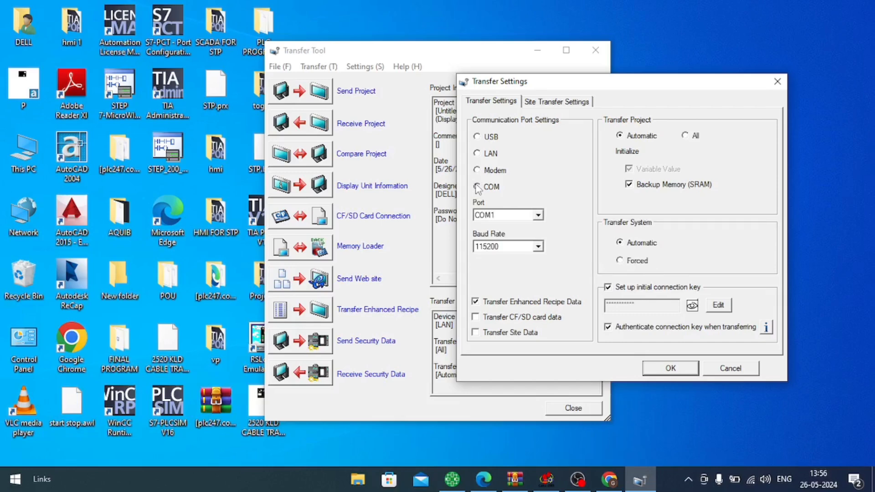
{"action": "left_click", "coordinate": [478, 155]}
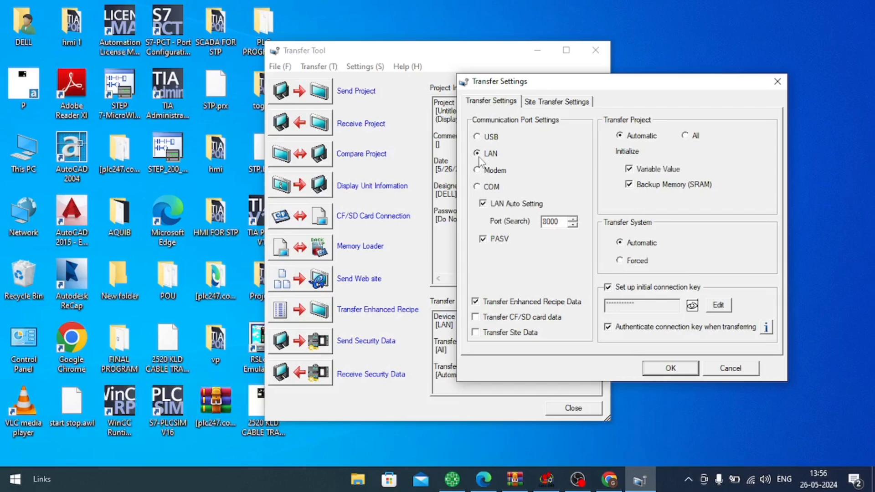
{"action": "left_click", "coordinate": [666, 369]}
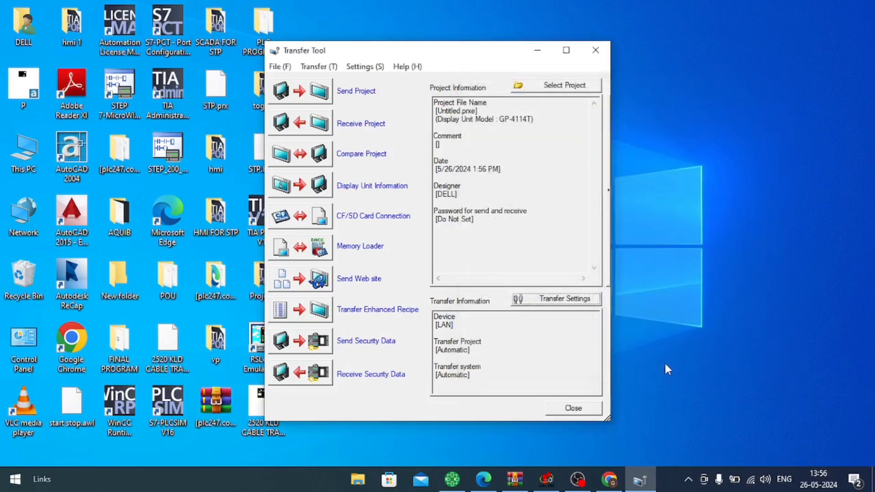
{"action": "left_click", "coordinate": [595, 50]}
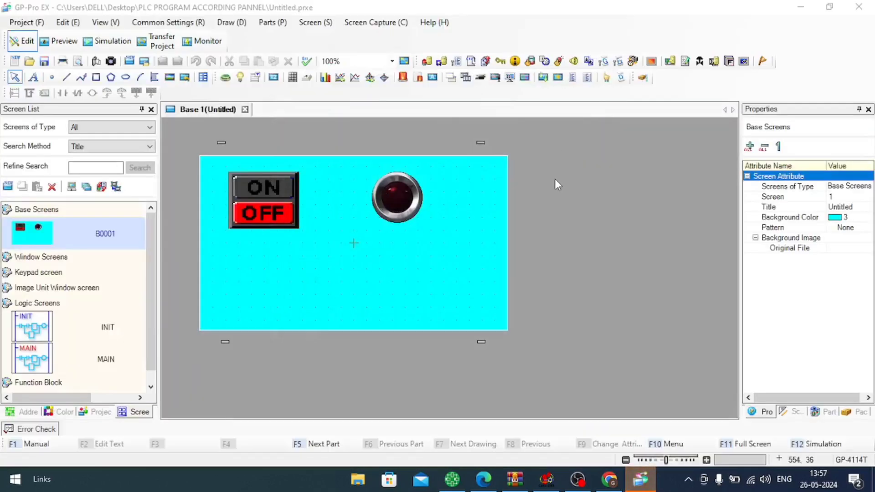
Step: Start the project simulation and move its window aside so the ON/OFF switch stays visible in the editor
{"action": "left_click", "coordinate": [102, 47]}
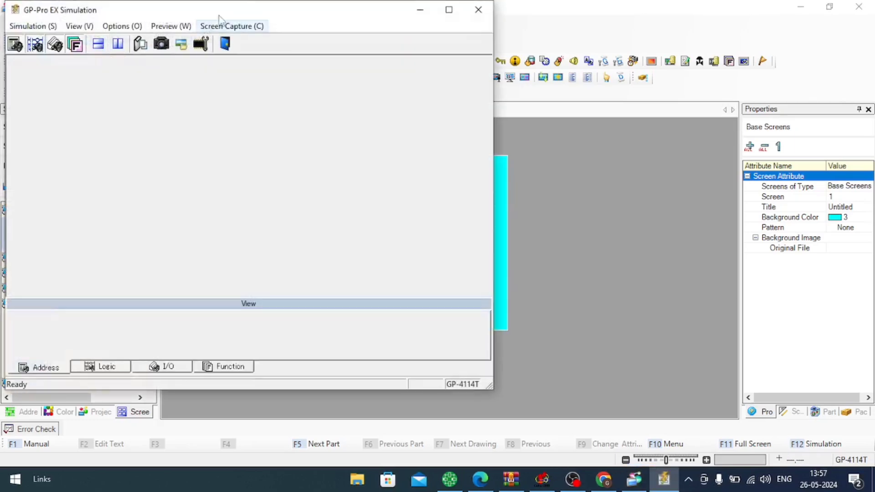
{"action": "left_click_drag", "start_coordinate": [280, 18], "coordinate": [593, 46]}
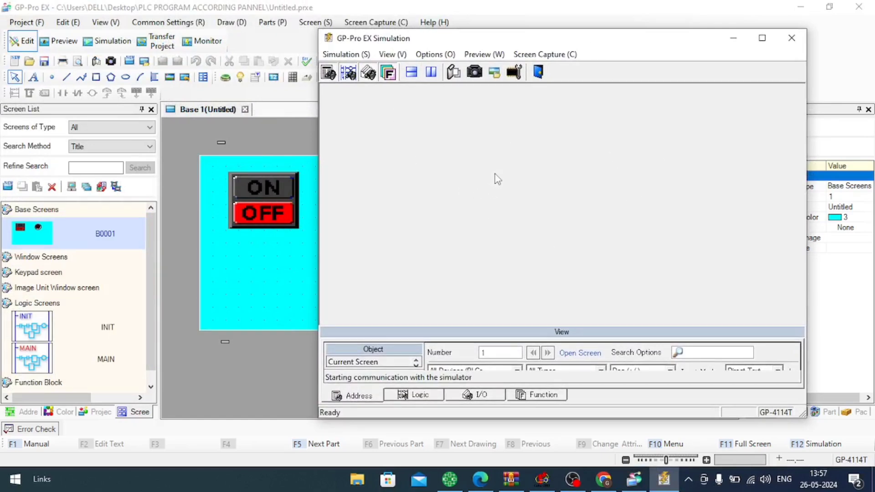
{"action": "left_click", "coordinate": [350, 55]}
{"action": "mouse_move", "coordinate": [393, 54]}
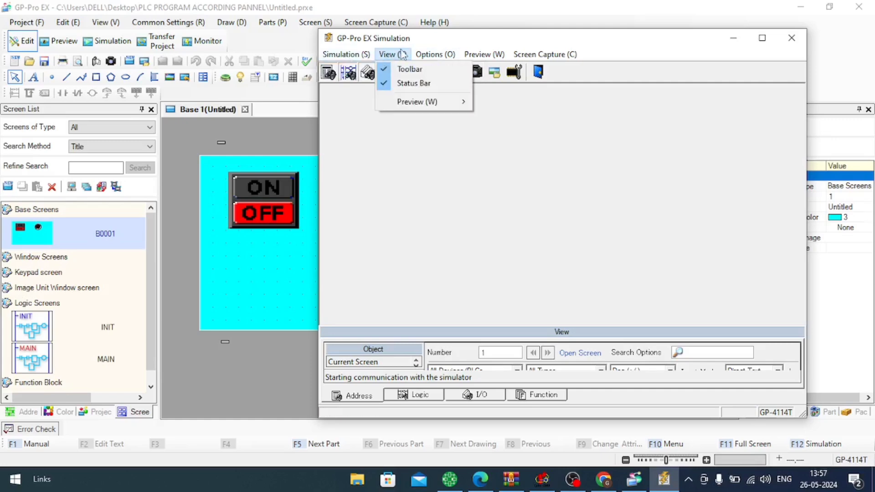
{"action": "mouse_move", "coordinate": [433, 57]}
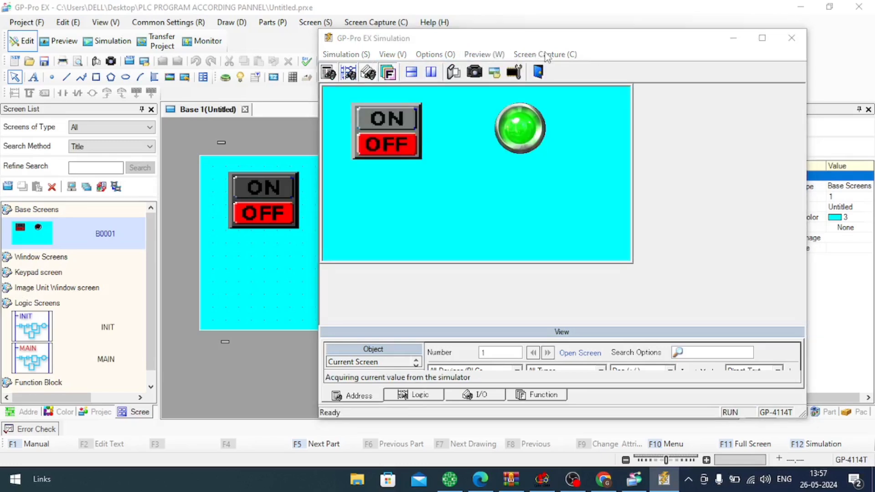
Step: Test how the lamp responds to the ON/OFF switch by operating the switch repeatedly in the running simulation
{"action": "left_click", "coordinate": [381, 131]}
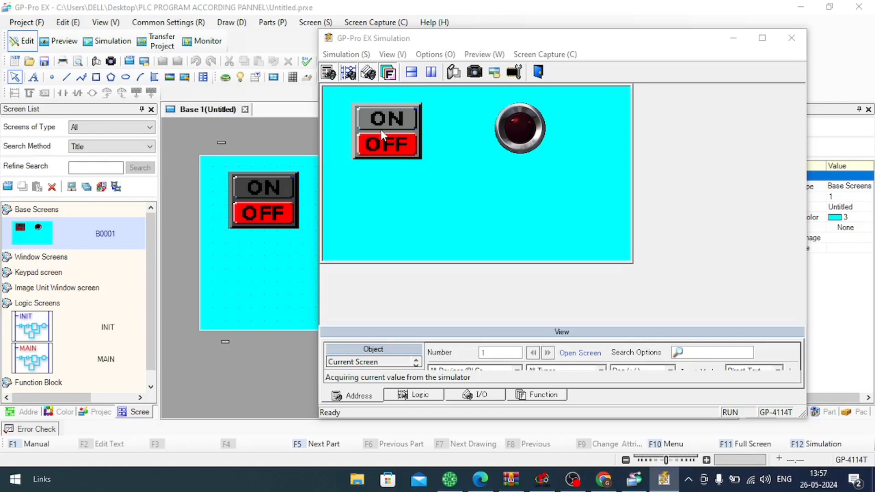
{"action": "left_click", "coordinate": [382, 129]}
{"action": "left_click", "coordinate": [382, 128]}
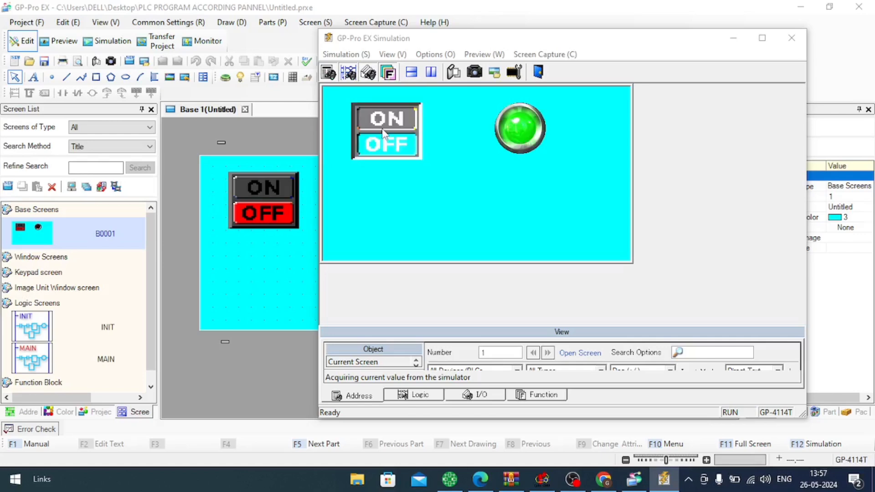
{"action": "left_click", "coordinate": [382, 129]}
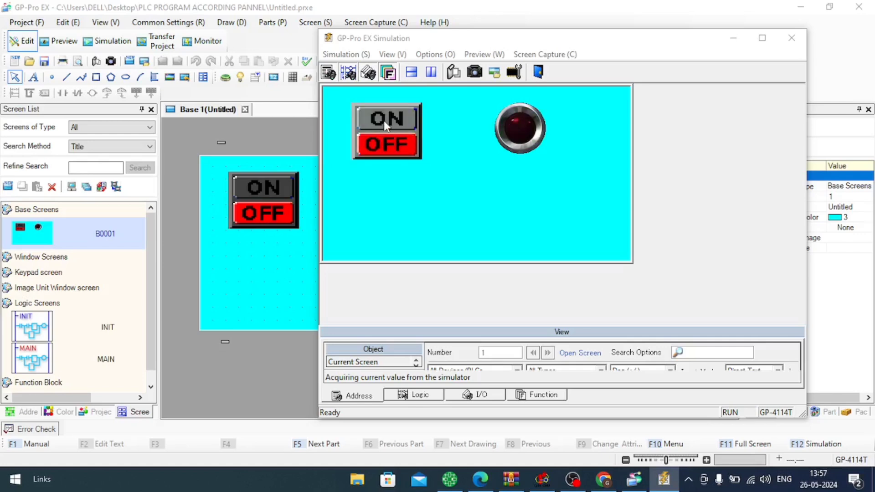
{"action": "left_click", "coordinate": [383, 120]}
{"action": "left_click", "coordinate": [384, 120]}
{"action": "left_click", "coordinate": [383, 119]}
{"action": "left_click", "coordinate": [386, 125]}
{"action": "left_click", "coordinate": [383, 122]}
{"action": "left_click", "coordinate": [384, 122]}
{"action": "left_click", "coordinate": [390, 130]}
{"action": "left_click", "coordinate": [390, 132]}
{"action": "left_click", "coordinate": [390, 133]}
{"action": "left_click", "coordinate": [392, 137]}
{"action": "left_click", "coordinate": [393, 138]}
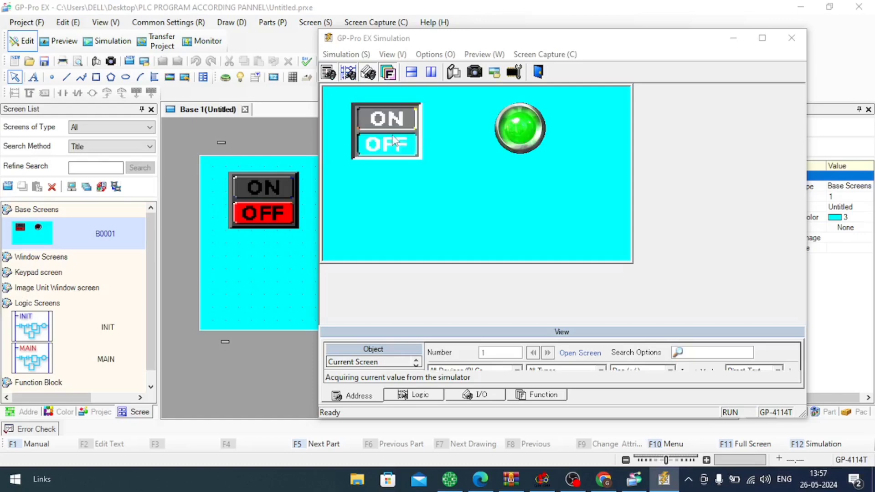
{"action": "left_click", "coordinate": [393, 140]}
{"action": "left_click", "coordinate": [791, 38]}
Step: Set the ON/OFF switch's bit action to Bit Invert and apply the change
{"action": "left_click", "coordinate": [275, 216]}
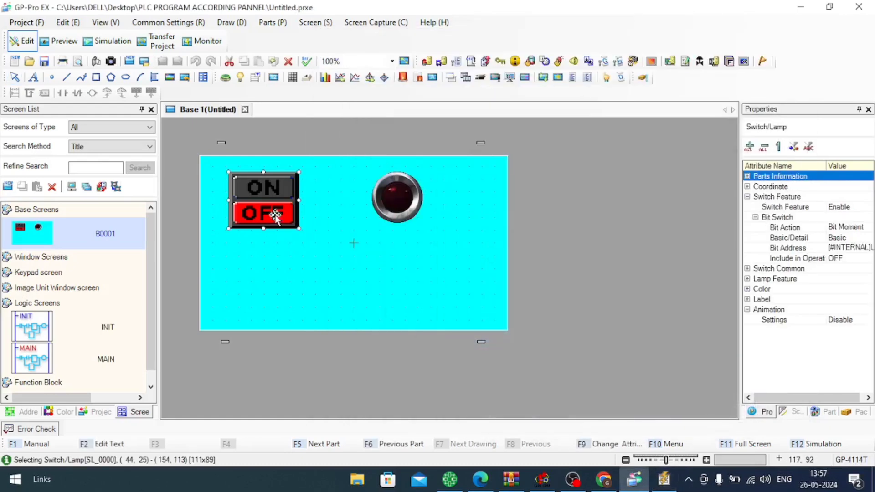
{"action": "double_click", "coordinate": [276, 216]}
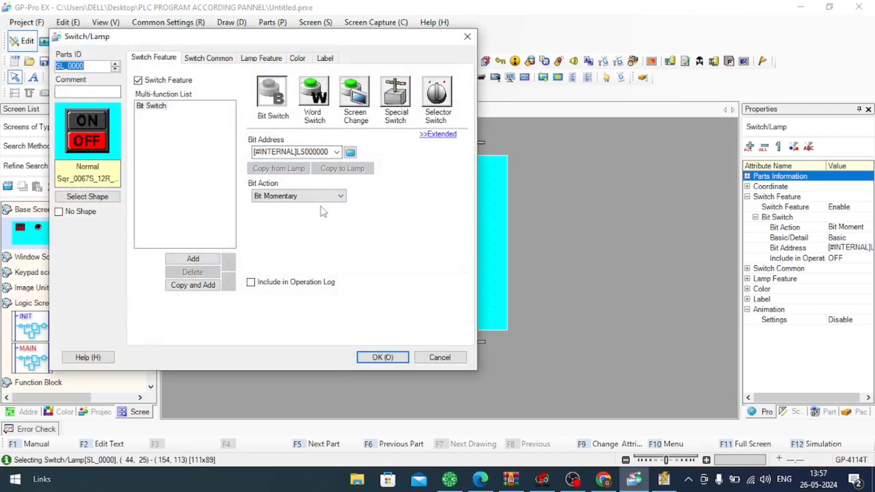
{"action": "left_click", "coordinate": [328, 197]}
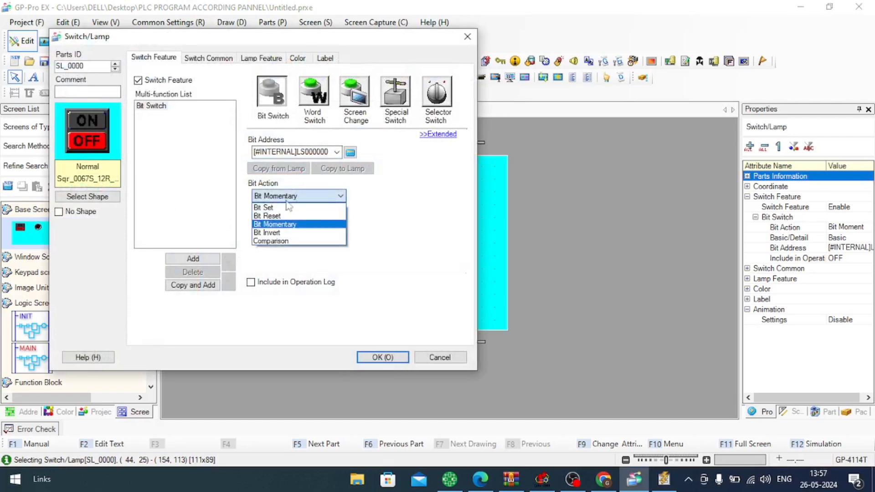
{"action": "left_click", "coordinate": [277, 233]}
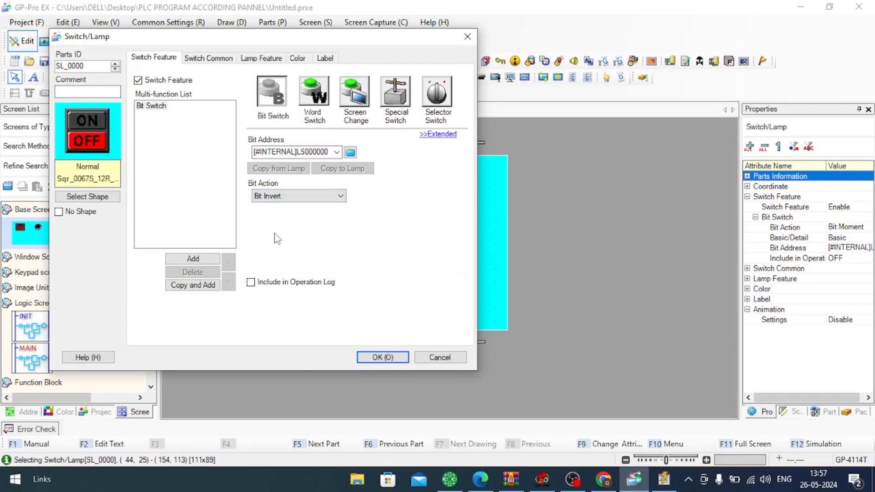
{"action": "left_click", "coordinate": [393, 360]}
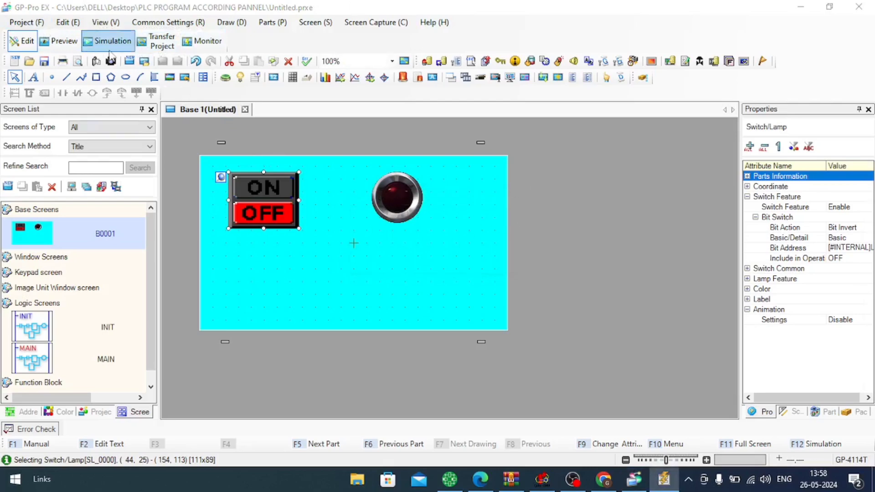
Step: Bring the running simulation to the front and close it
{"action": "left_click", "coordinate": [664, 479]}
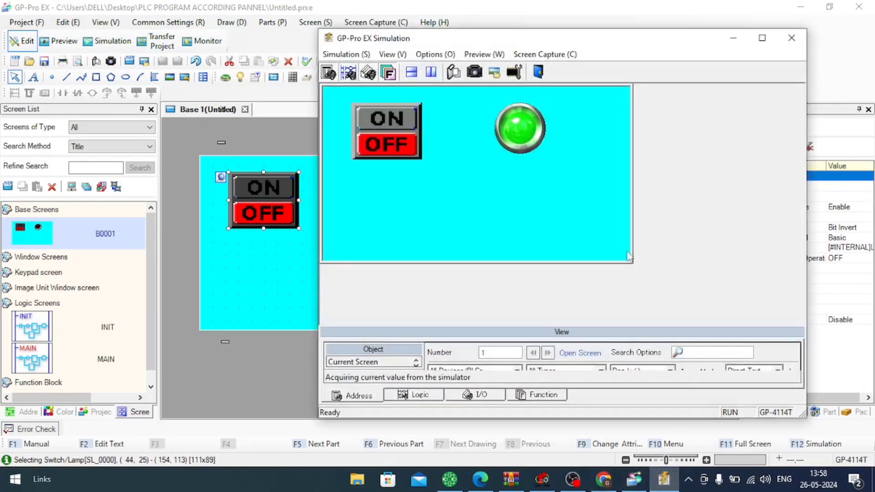
{"action": "left_click", "coordinate": [792, 41]}
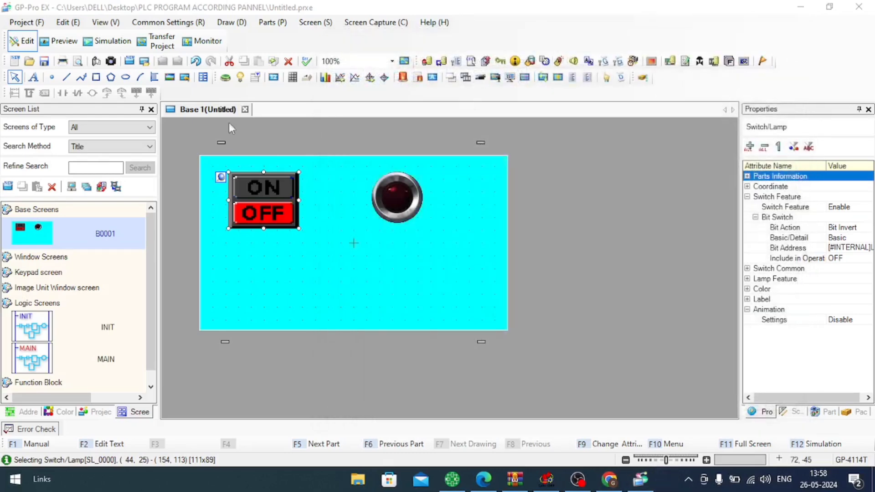
Step: Run the project simulation, test the Bit Invert switch by operating it repeatedly, and minimize the simulation window
{"action": "left_click", "coordinate": [126, 39]}
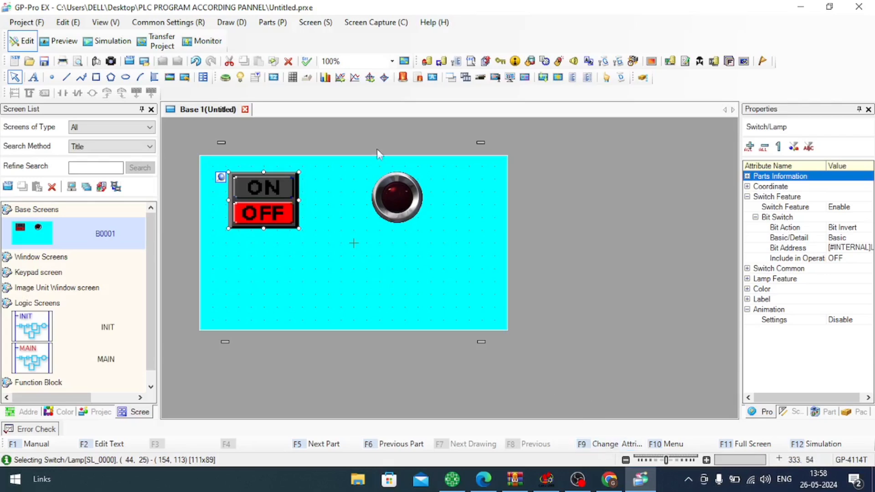
{"action": "left_click", "coordinate": [107, 41]}
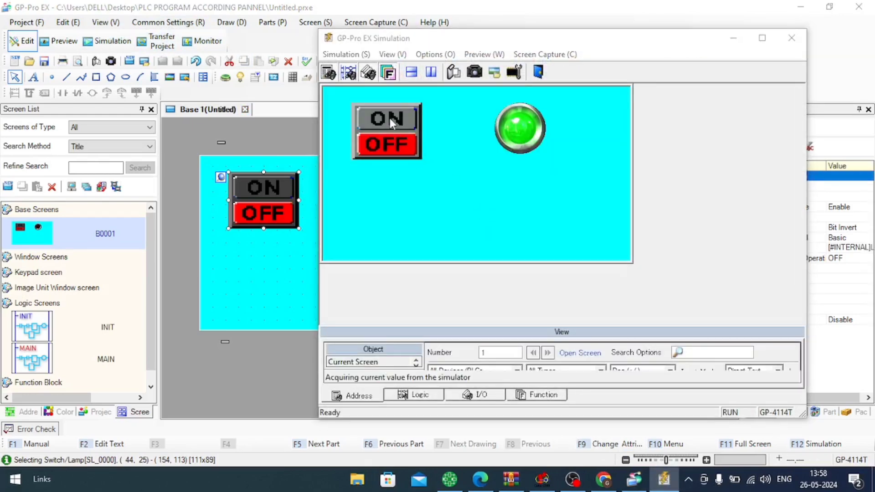
{"action": "left_click", "coordinate": [391, 118]}
{"action": "left_click", "coordinate": [390, 119]}
{"action": "left_click", "coordinate": [392, 132]}
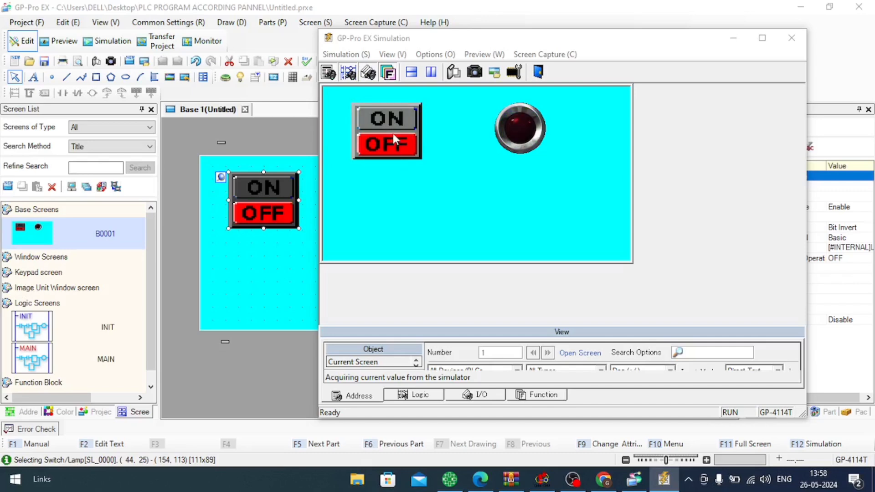
{"action": "left_click", "coordinate": [392, 132]}
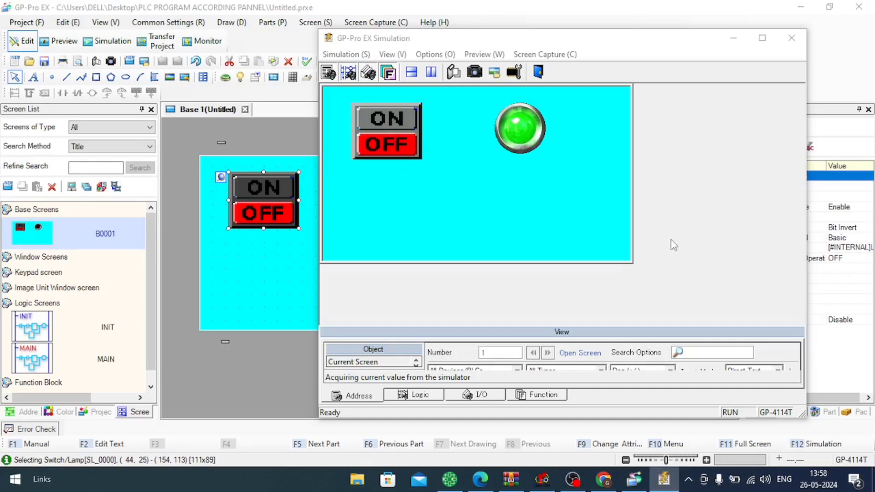
{"action": "left_click", "coordinate": [386, 137]}
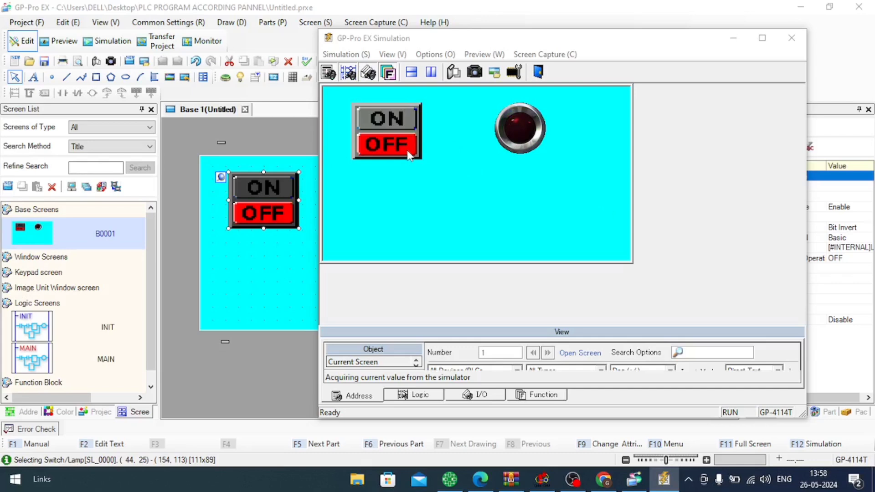
{"action": "left_click", "coordinate": [406, 150]}
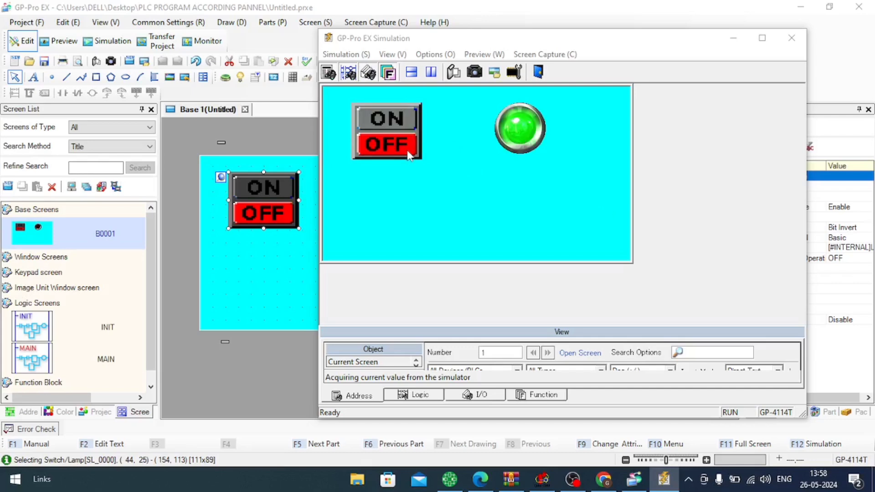
{"action": "left_click", "coordinate": [734, 38]}
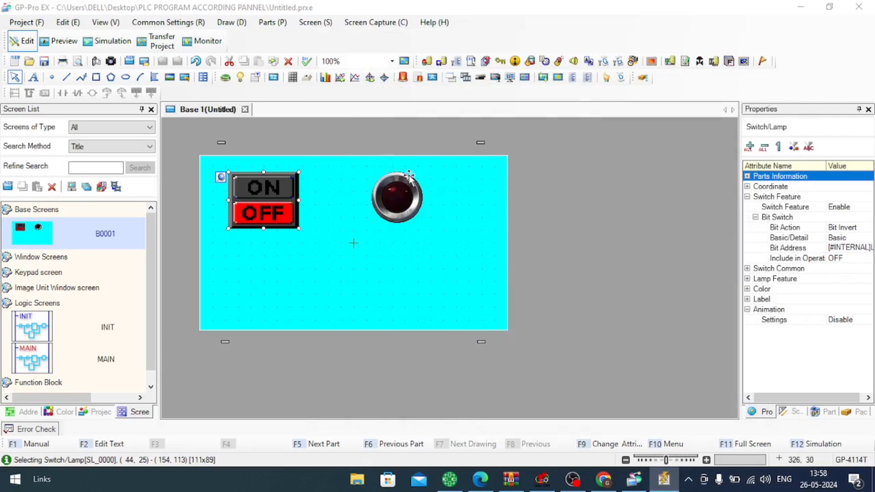
Step: Create a new base screen number 2 with default settings, open it from the screen list, and return to B0001
{"action": "right_click", "coordinate": [62, 234]}
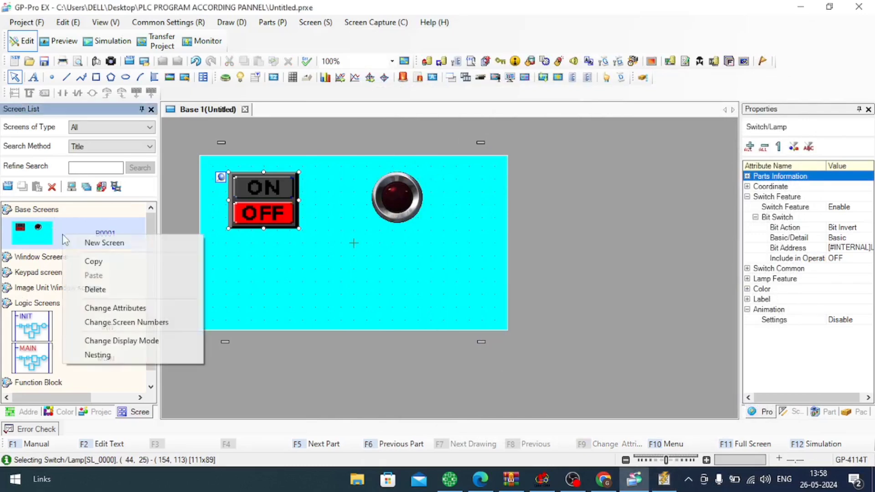
{"action": "left_click", "coordinate": [106, 243]}
{"action": "left_click", "coordinate": [455, 355]}
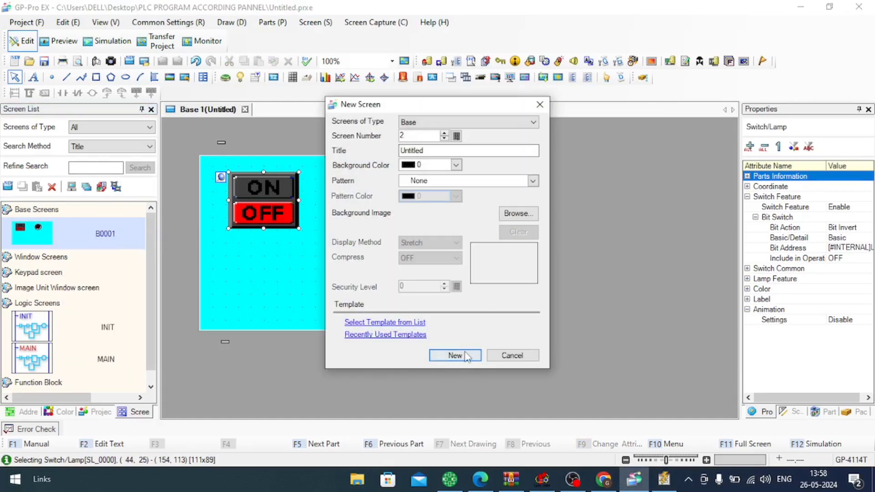
{"action": "double_click", "coordinate": [104, 241]}
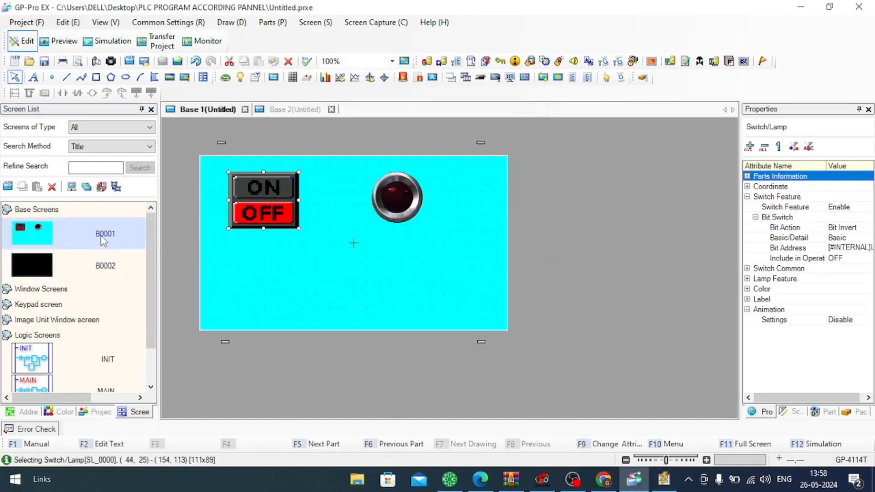
{"action": "double_click", "coordinate": [109, 269]}
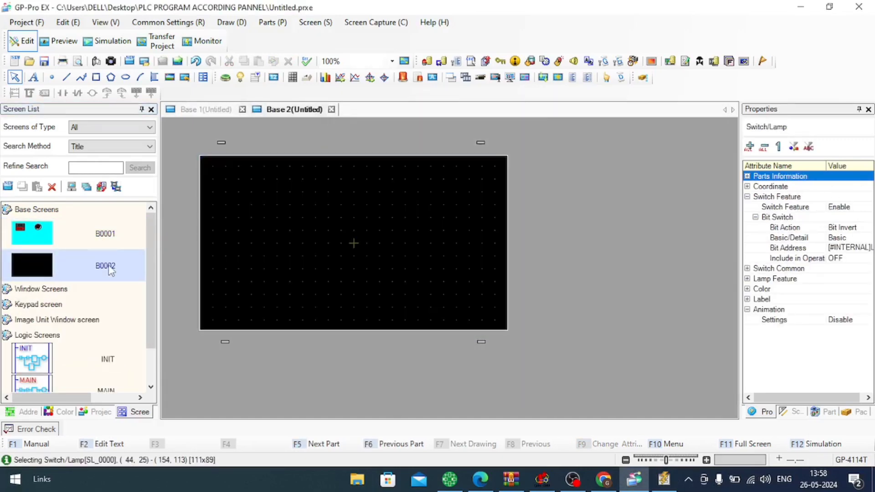
{"action": "double_click", "coordinate": [100, 244]}
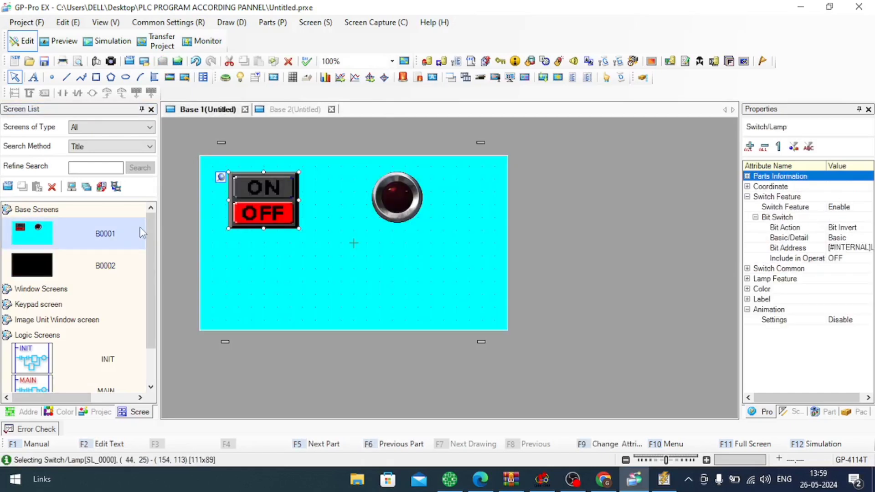
Step: Place a new switch near the upper-right corner of Base 1 and open its settings
{"action": "left_click", "coordinate": [225, 77]}
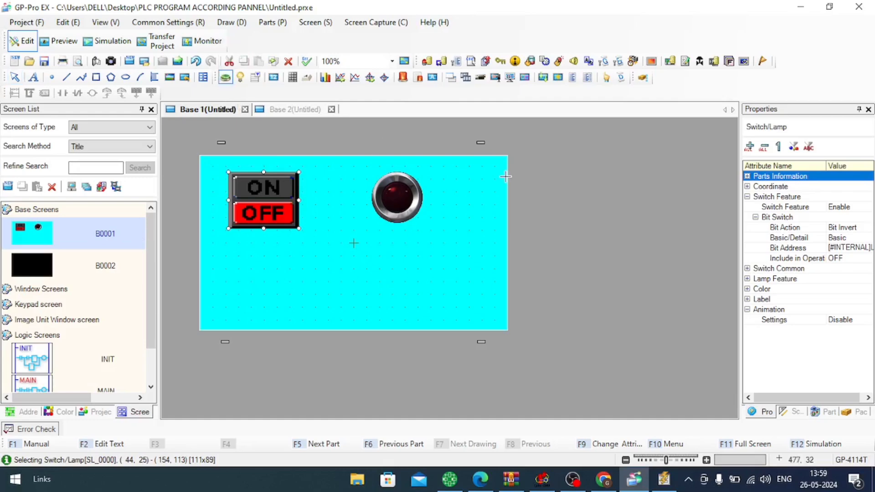
{"action": "left_click", "coordinate": [476, 173]}
{"action": "double_click", "coordinate": [469, 166]}
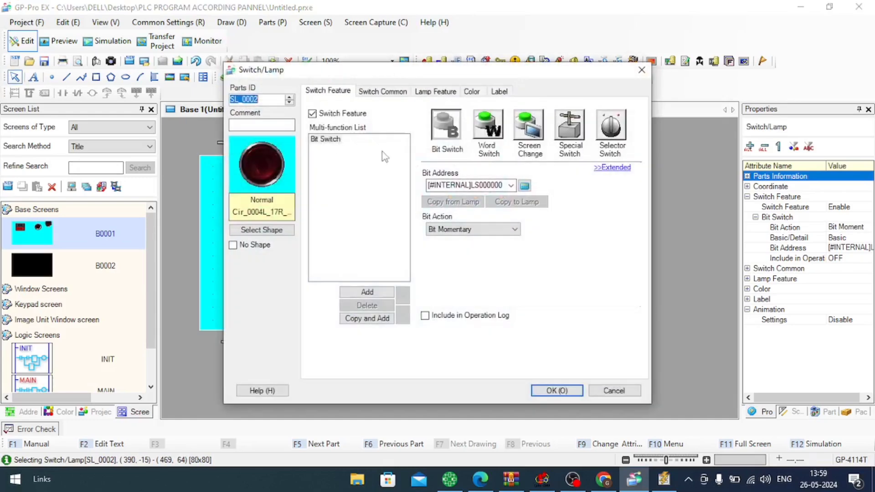
{"action": "left_click", "coordinate": [262, 230]}
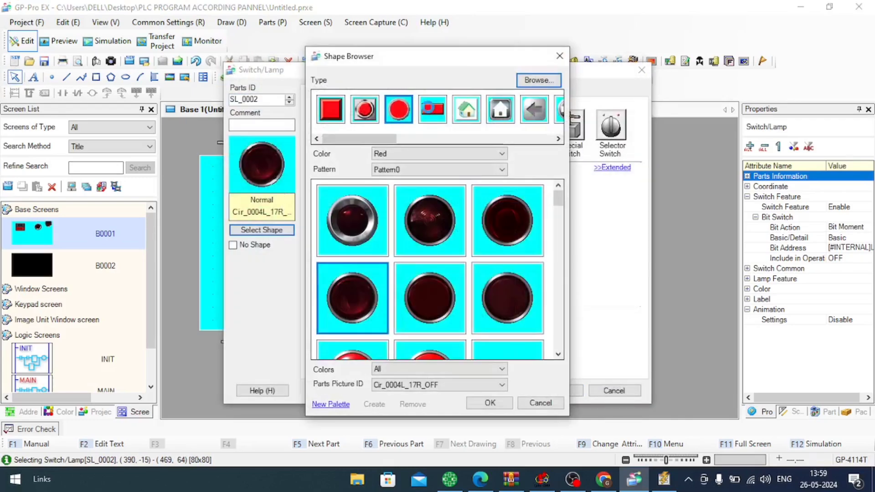
{"action": "left_click", "coordinate": [433, 109]}
{"action": "left_click", "coordinate": [379, 238]}
{"action": "left_click", "coordinate": [524, 405]}
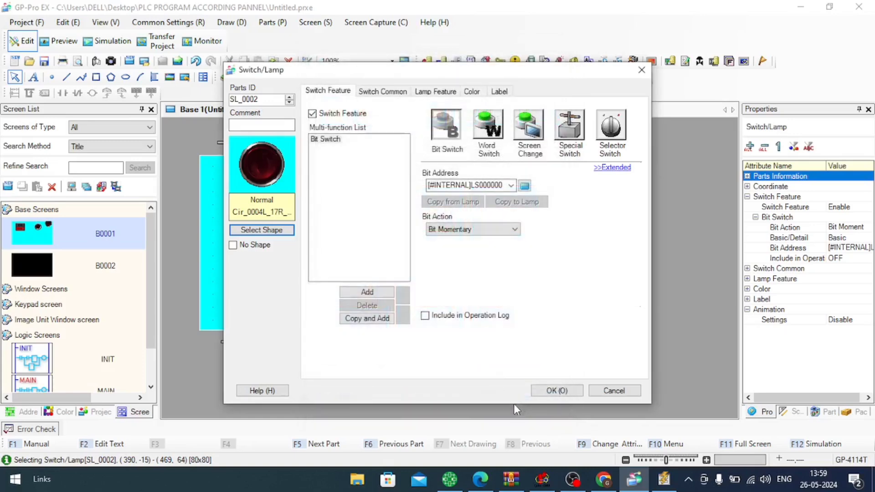
Step: Change the new switch's shape to the red rectangle Rect_0001S_17R_OFF
{"action": "left_click", "coordinate": [278, 232]}
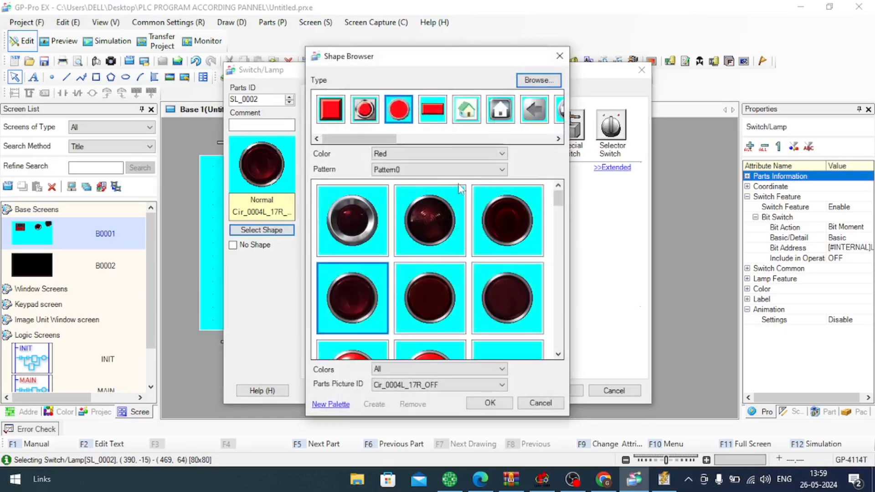
{"action": "left_click", "coordinate": [432, 109]}
{"action": "left_click", "coordinate": [347, 238]}
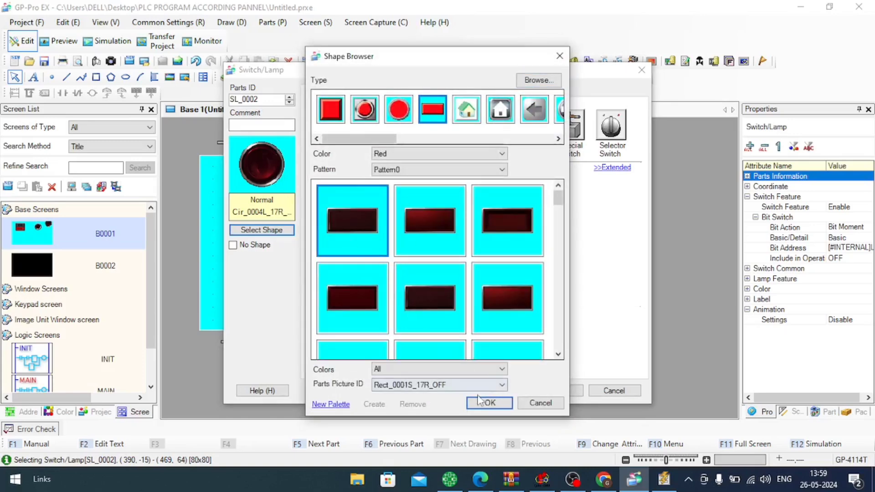
{"action": "left_click", "coordinate": [490, 402]}
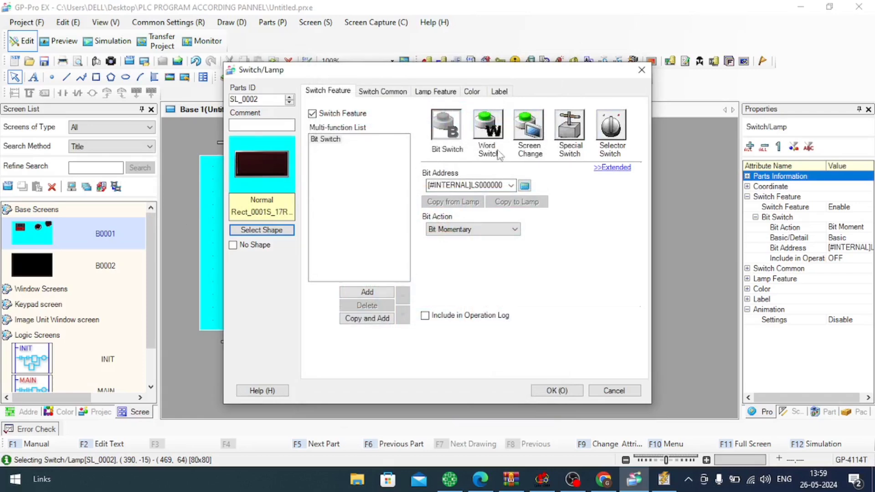
Step: Make the rectangular switch a Screen Change switch to screen 2, and fit it into Base 1's upper-right corner at about 107 x 40 pixels
{"action": "left_click", "coordinate": [536, 135]}
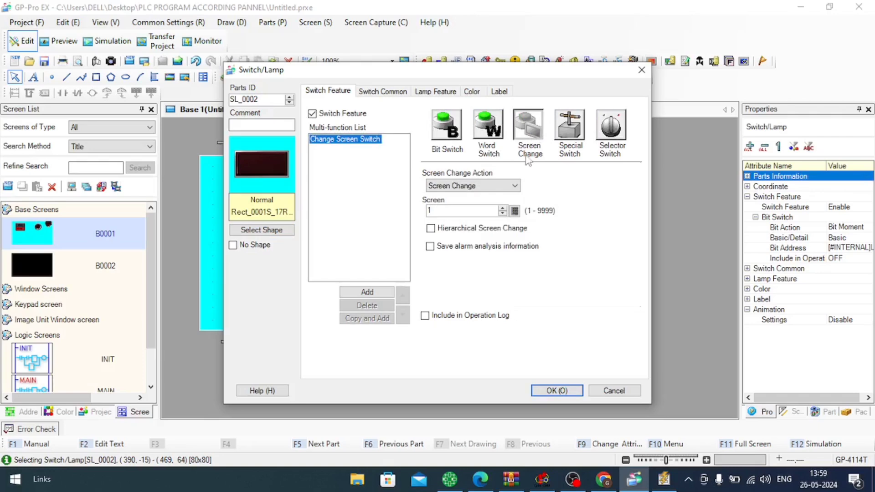
{"action": "left_click", "coordinate": [514, 186]}
{"action": "left_click", "coordinate": [515, 186]}
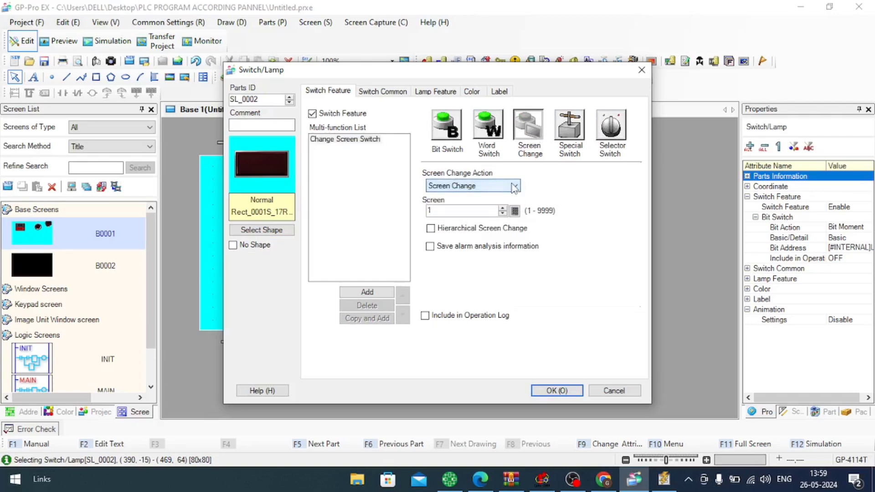
{"action": "left_click", "coordinate": [514, 186]}
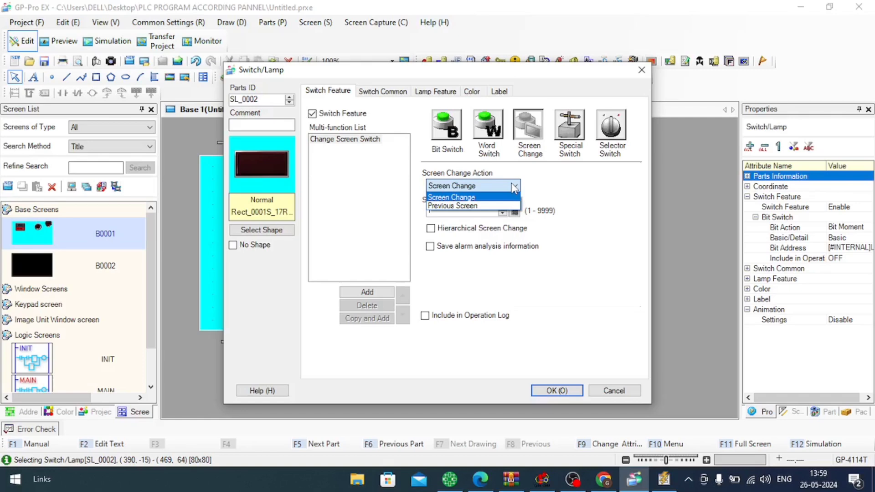
{"action": "left_click", "coordinate": [514, 186]}
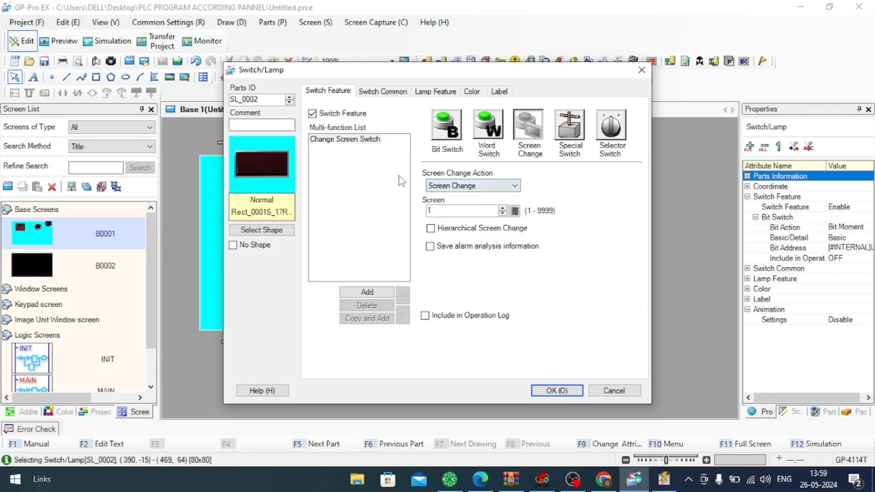
{"action": "left_click", "coordinate": [502, 208]}
{"action": "left_click", "coordinate": [557, 390]}
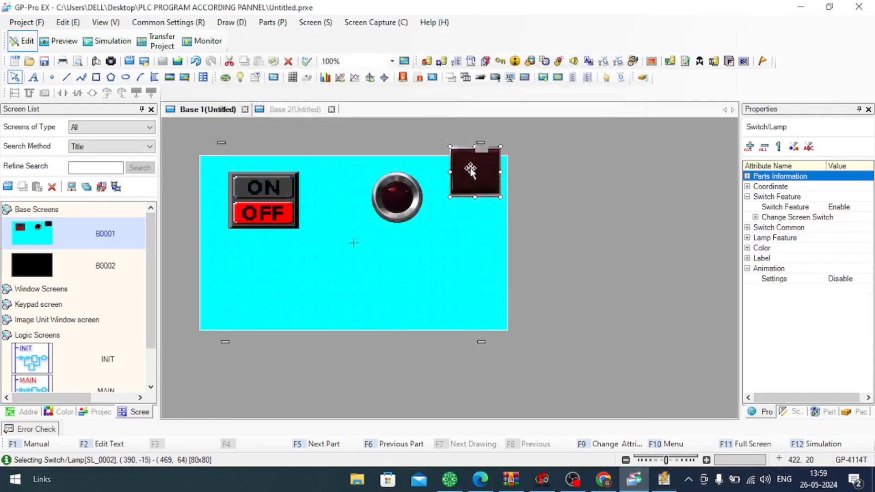
{"action": "left_click_drag", "start_coordinate": [450, 172], "coordinate": [433, 172]}
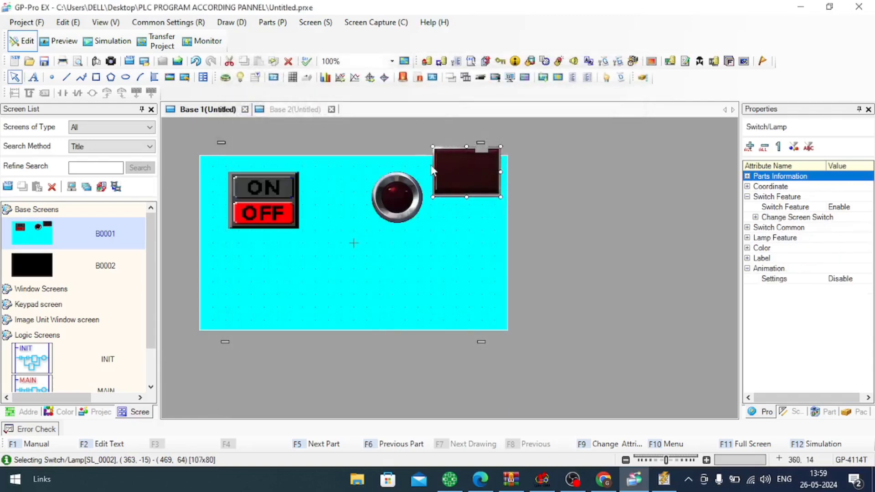
{"action": "left_click_drag", "start_coordinate": [467, 147], "coordinate": [475, 164]}
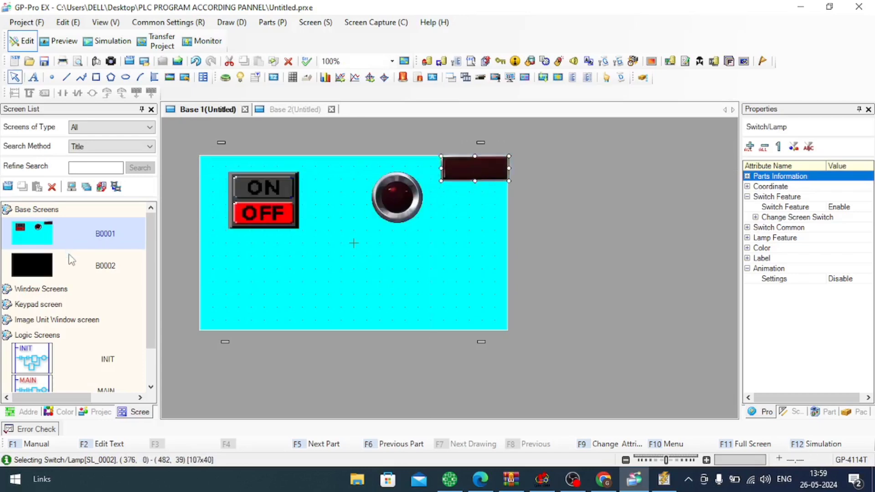
Step: Open base screen B0002, place a new switch near its upper-right corner, and open the switch's settings
{"action": "left_click", "coordinate": [66, 268]}
{"action": "double_click", "coordinate": [66, 269]}
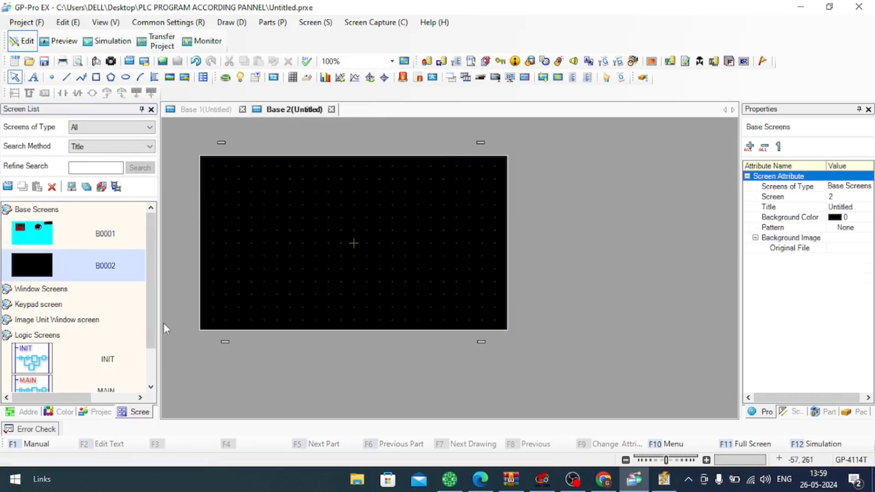
{"action": "left_click", "coordinate": [225, 77]}
{"action": "left_click", "coordinate": [459, 166]}
{"action": "double_click", "coordinate": [463, 176]}
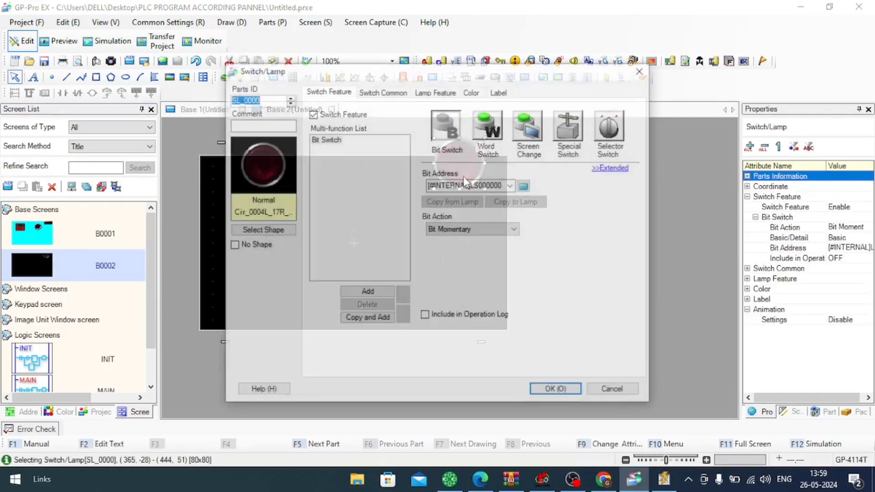
Step: Give the Base 2 switch the red rectangle shape Rect_0001S_17R_OFF and fit it into the upper-right corner at about 132 x 40 pixels
{"action": "left_click", "coordinate": [262, 230]}
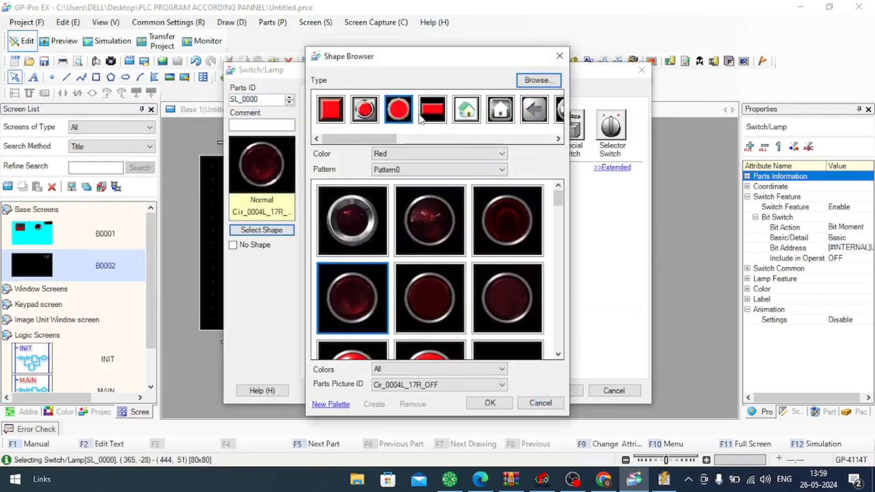
{"action": "left_click", "coordinate": [353, 221]}
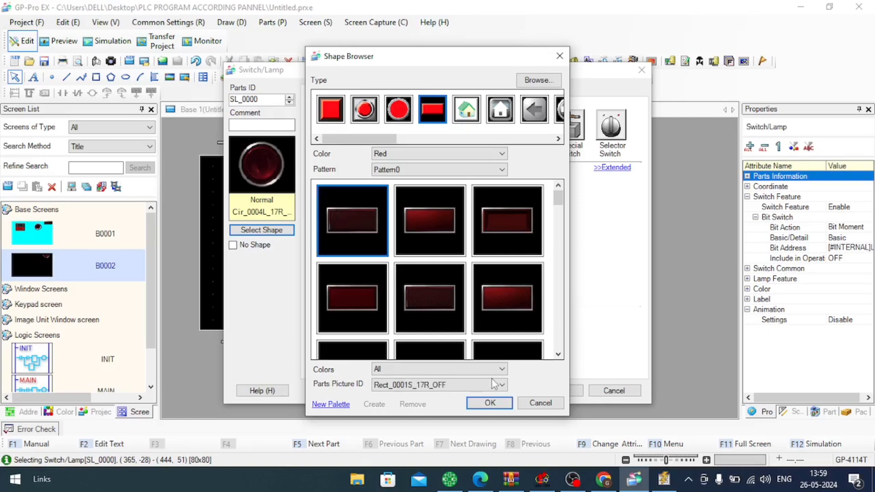
{"action": "left_click", "coordinate": [490, 403]}
{"action": "left_click", "coordinate": [568, 395]}
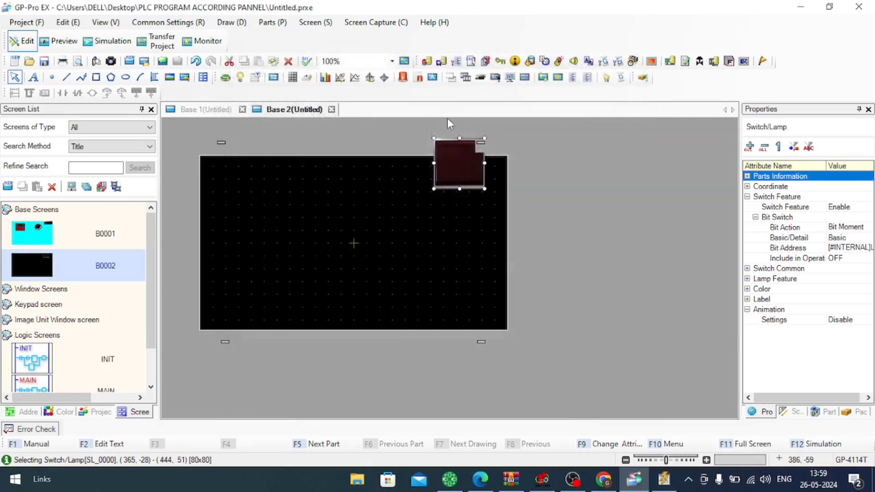
{"action": "left_click_drag", "start_coordinate": [434, 163], "coordinate": [401, 163]}
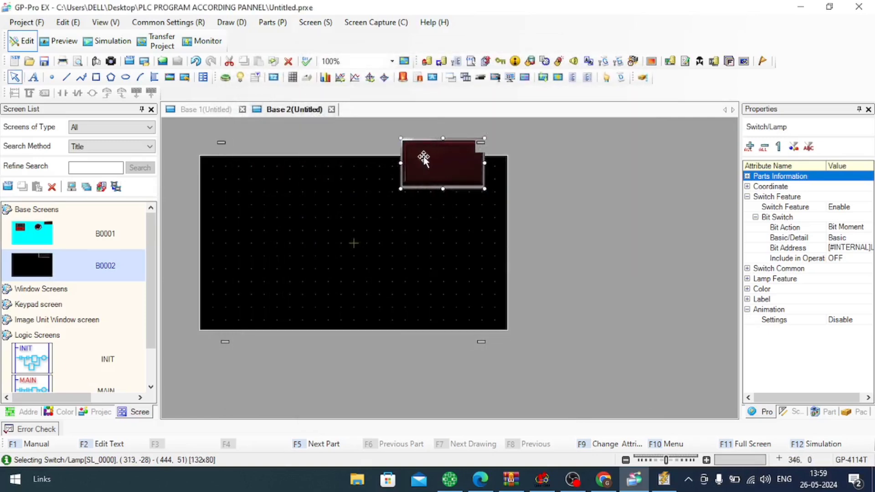
{"action": "left_click_drag", "start_coordinate": [443, 138], "coordinate": [466, 170]}
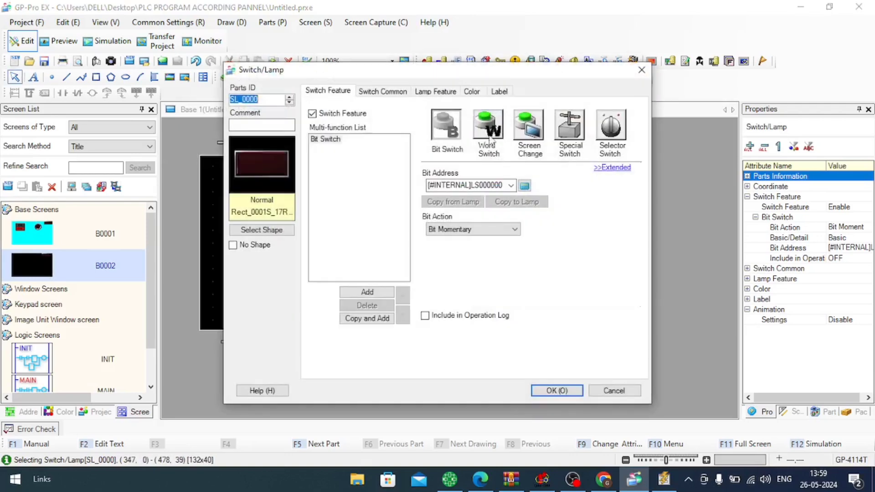
Step: Make the Base 2 switch a Screen Change switch with the Previous Screen action
{"action": "left_click", "coordinate": [537, 127]}
{"action": "left_click", "coordinate": [515, 187]}
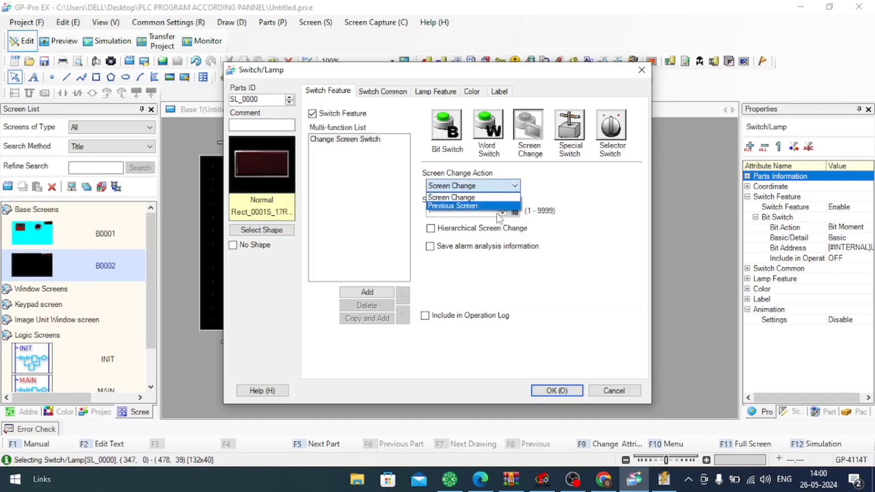
{"action": "left_click", "coordinate": [495, 206]}
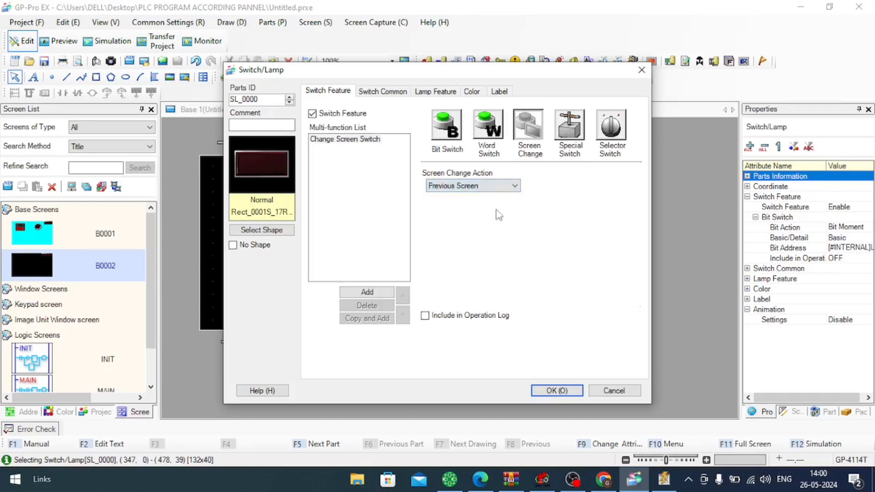
{"action": "left_click", "coordinate": [559, 391]}
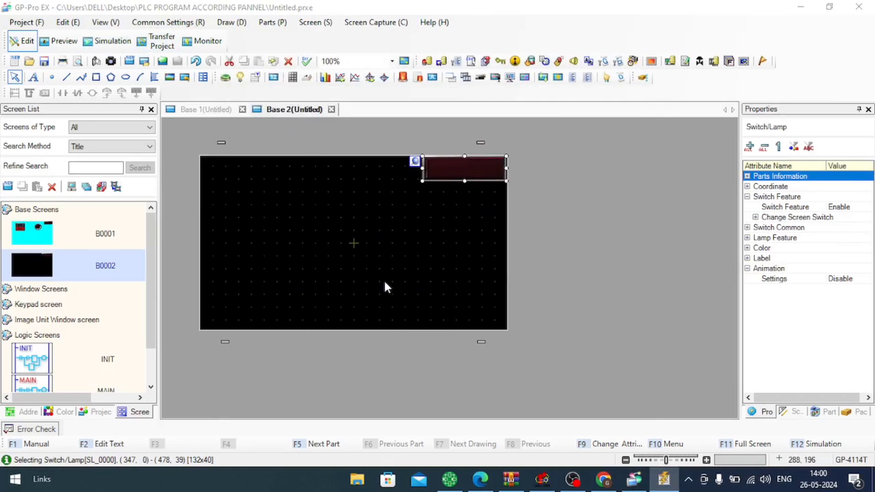
Step: Switch to the running simulation, test the screen-change switches in both directions, and operate the ON/OFF switch
{"action": "left_click", "coordinate": [668, 486]}
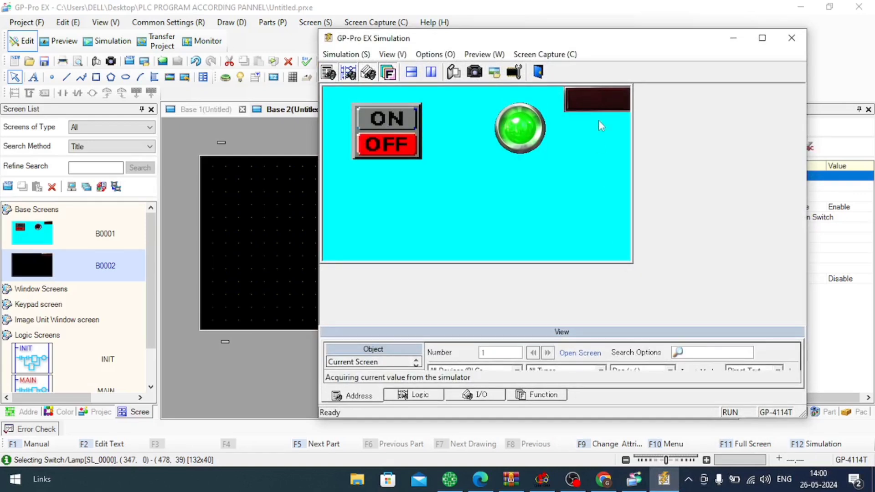
{"action": "left_click", "coordinate": [604, 102]}
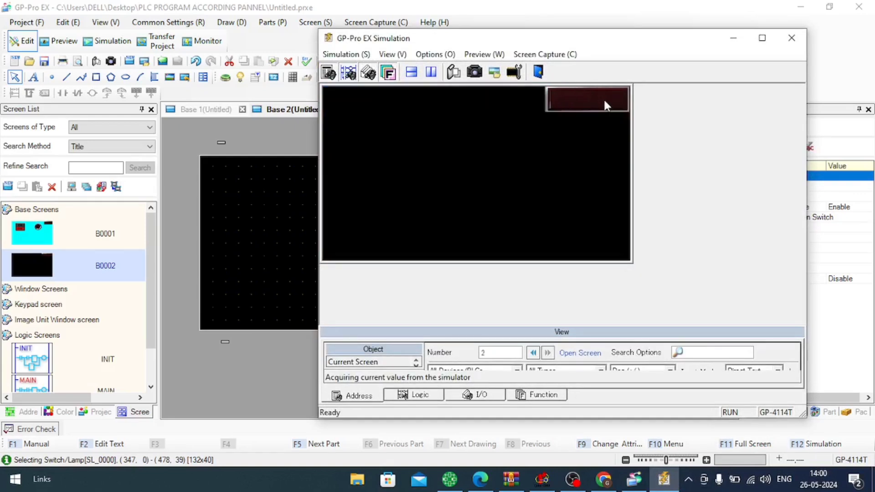
{"action": "left_click", "coordinate": [605, 102]}
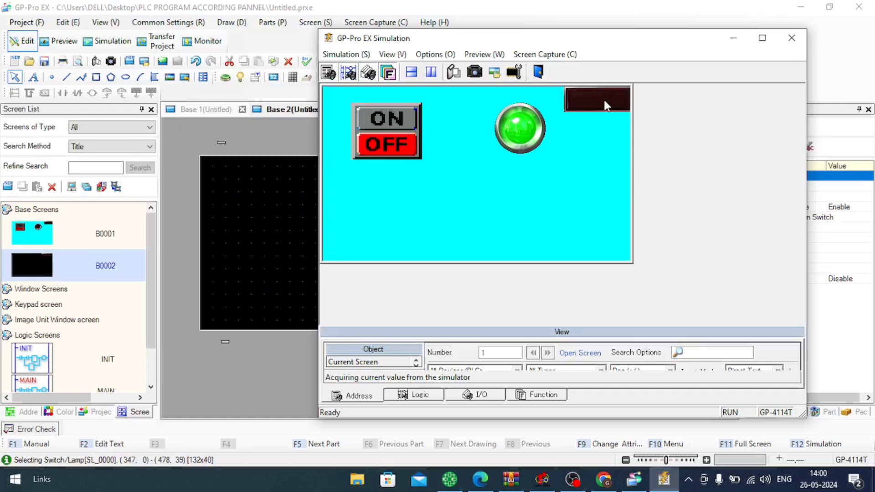
{"action": "left_click", "coordinate": [380, 145]}
{"action": "left_click", "coordinate": [745, 44]}
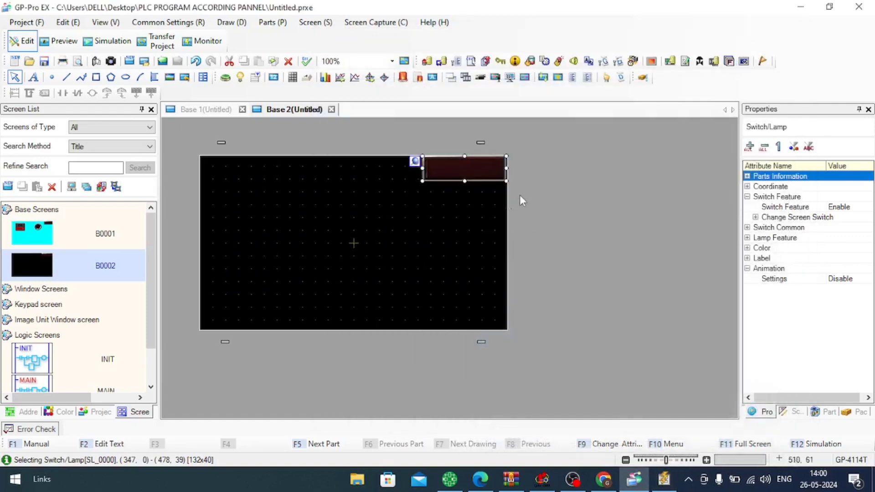
Step: Open base screen B0001 and add a text object reading GYAN AUTOMATION in the lower part of the screen
{"action": "left_click", "coordinate": [50, 240]}
{"action": "double_click", "coordinate": [49, 240]}
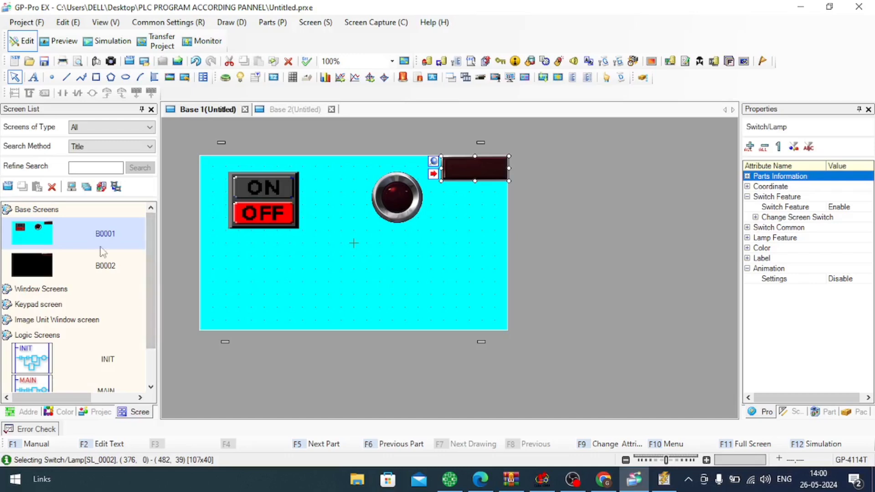
{"action": "left_click", "coordinate": [35, 77]}
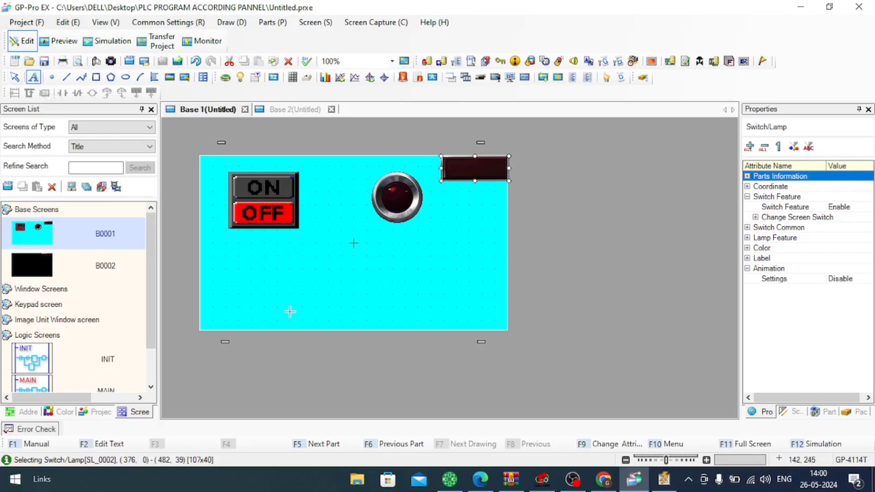
{"action": "left_click_drag", "start_coordinate": [274, 285], "coordinate": [394, 314]}
{"action": "left_click", "coordinate": [359, 309]}
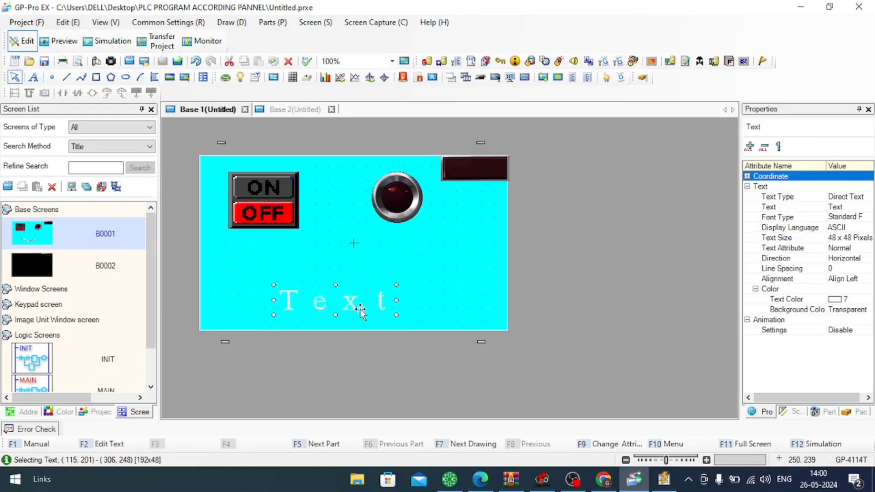
{"action": "double_click", "coordinate": [352, 299]}
{"action": "left_click_drag", "start_coordinate": [287, 295], "coordinate": [253, 295]}
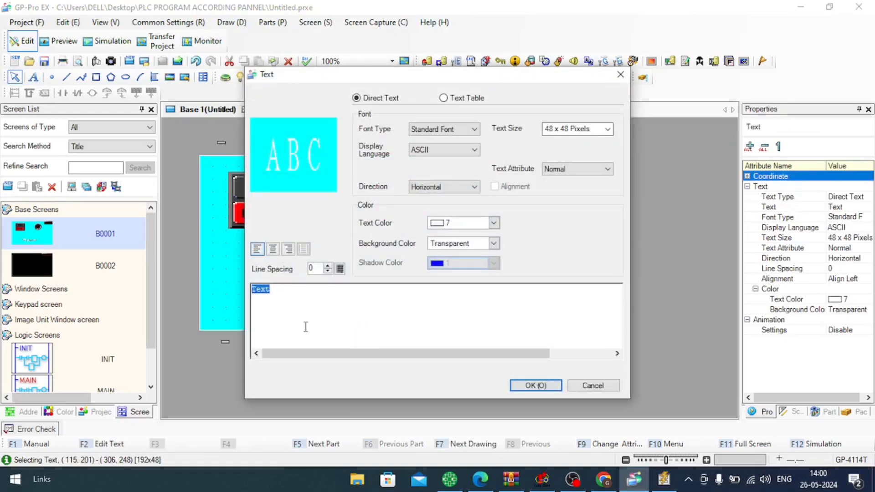
{"action": "type", "text": "GYAN AUTOMATION"}
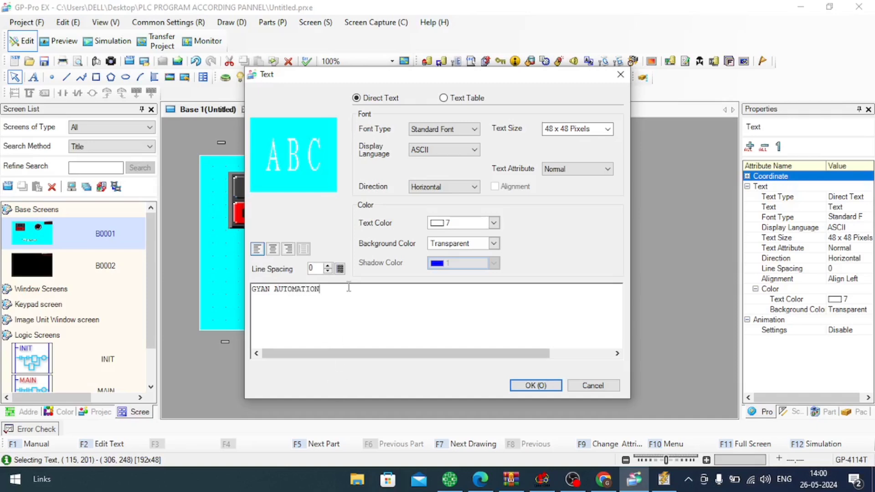
Step: Set the GYAN AUTOMATION text size to 24 x 24 pixels
{"action": "left_click_drag", "start_coordinate": [348, 288], "coordinate": [252, 289]}
{"action": "left_click", "coordinate": [612, 131]}
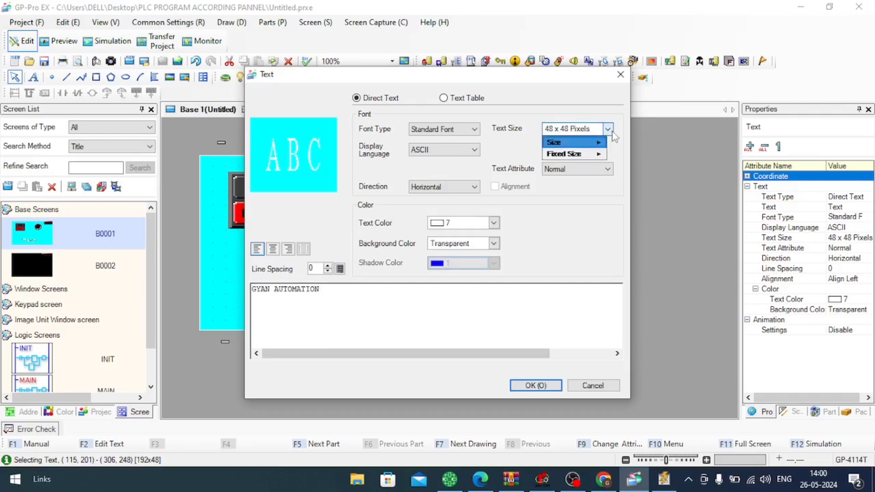
{"action": "mouse_move", "coordinate": [599, 143]}
{"action": "left_click", "coordinate": [624, 163]}
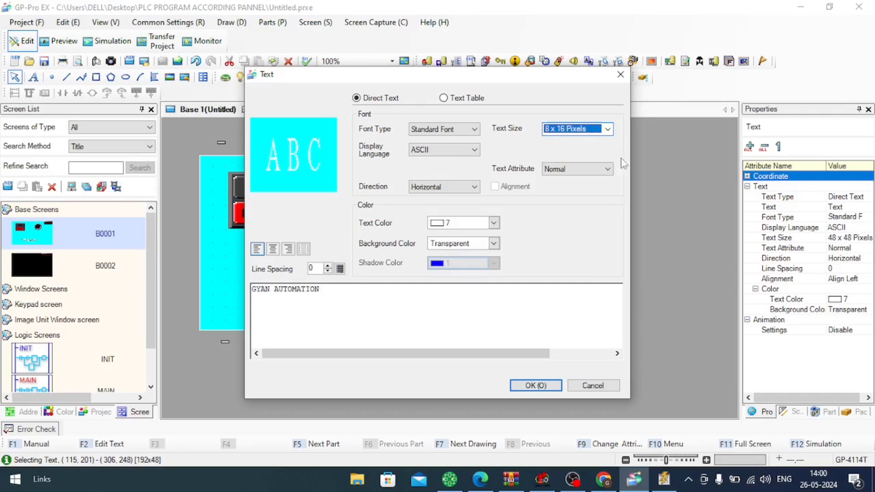
{"action": "left_click", "coordinate": [608, 129]}
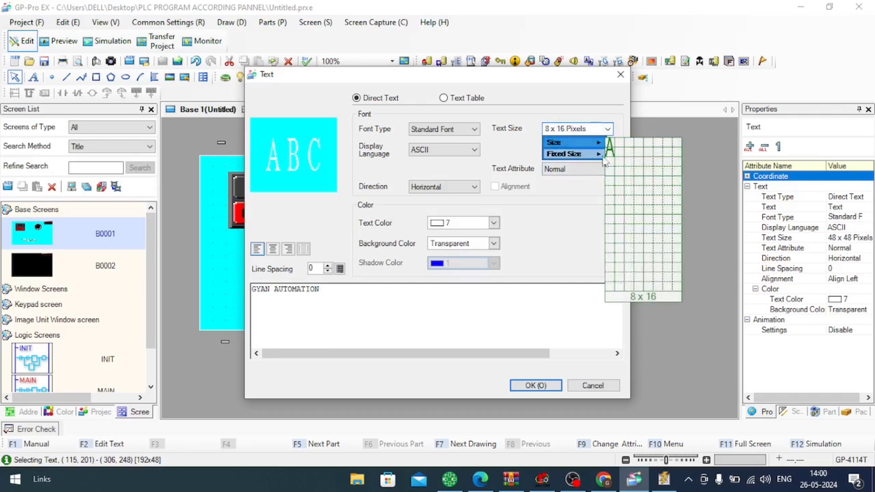
{"action": "left_click", "coordinate": [611, 153]}
{"action": "left_click", "coordinate": [607, 129]}
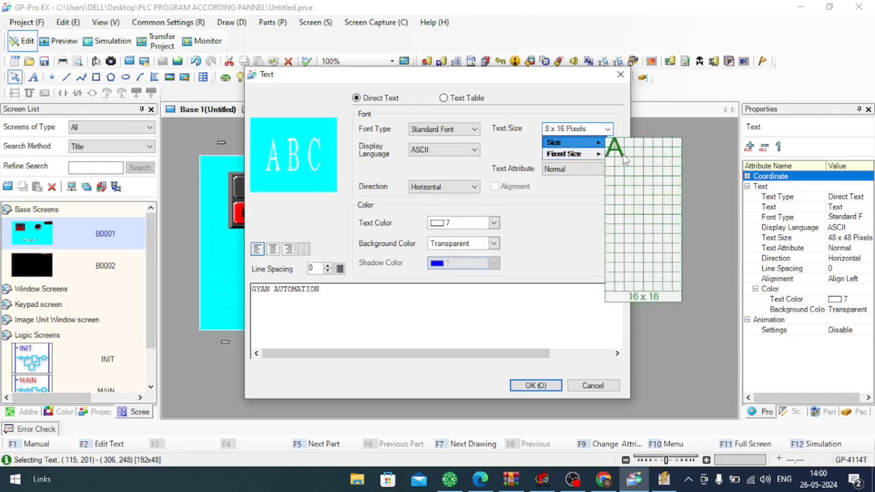
{"action": "left_click", "coordinate": [629, 160]}
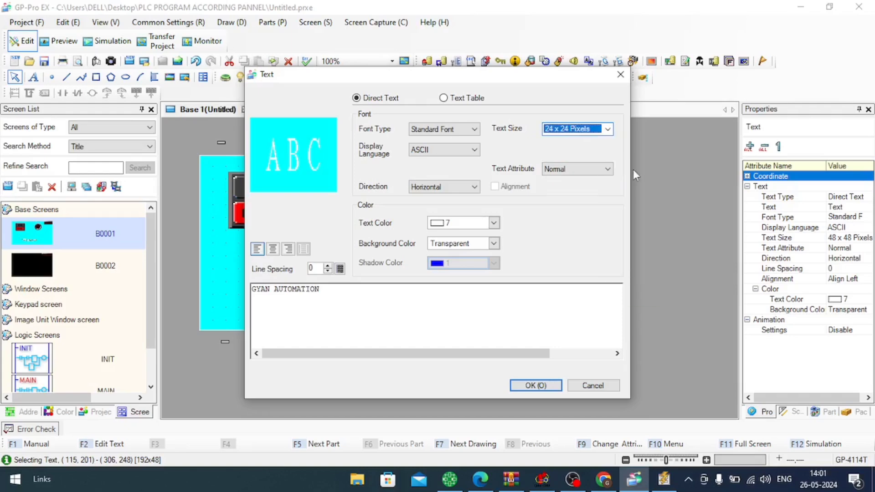
{"action": "left_click", "coordinate": [554, 385]}
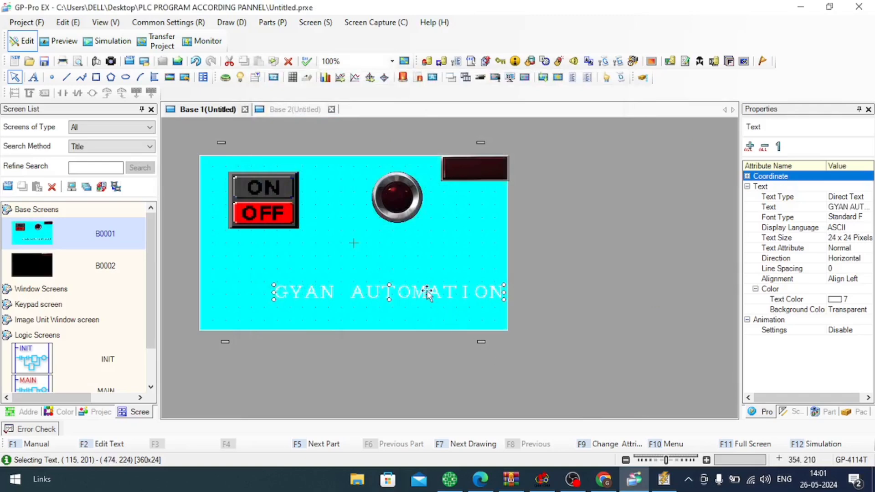
Step: Move the text to about X 44, Y 187 on Base 1 and set its text color to black (0)
{"action": "left_click_drag", "start_coordinate": [430, 293], "coordinate": [384, 283]}
{"action": "double_click", "coordinate": [385, 283]}
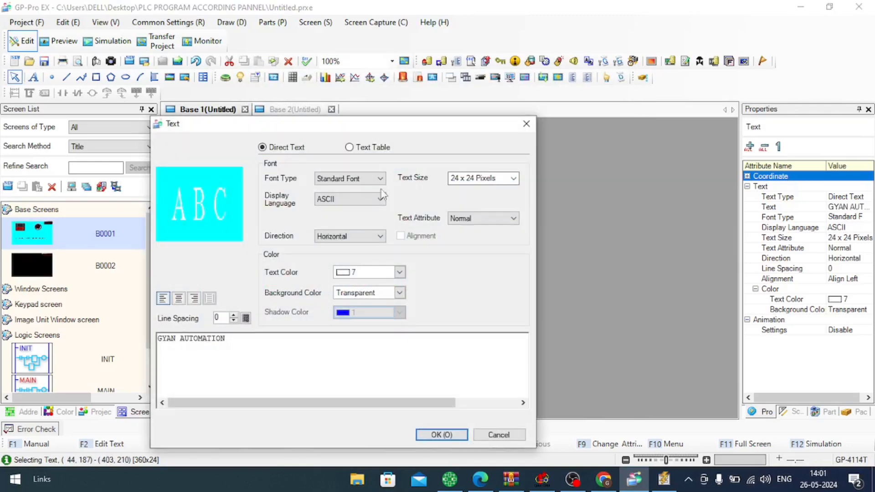
{"action": "left_click", "coordinate": [400, 294]}
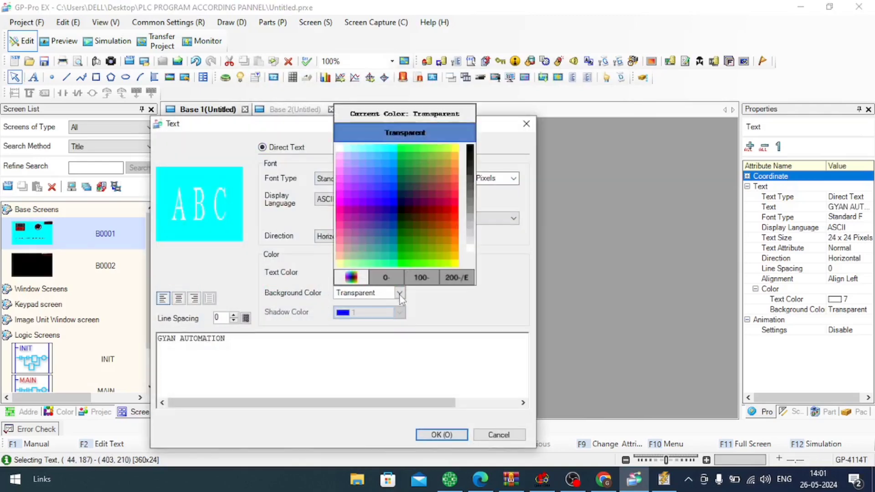
{"action": "left_click", "coordinate": [314, 279]}
{"action": "left_click", "coordinate": [398, 272]}
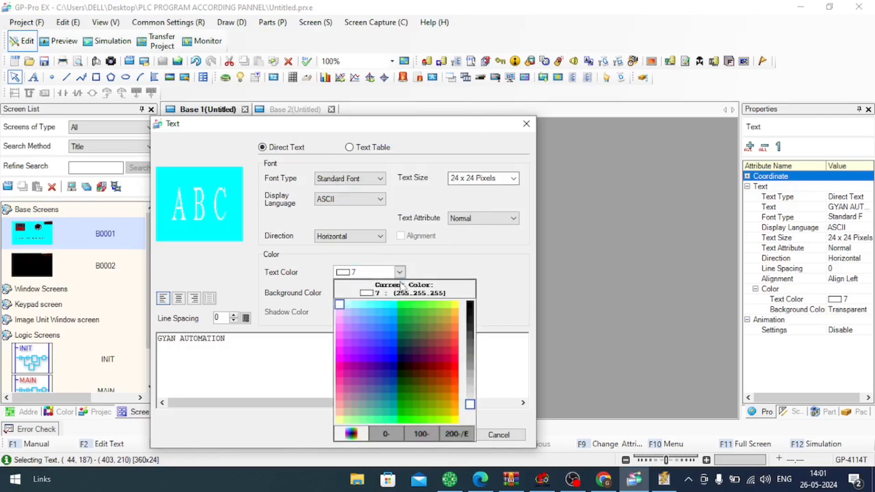
{"action": "left_click", "coordinate": [469, 307]}
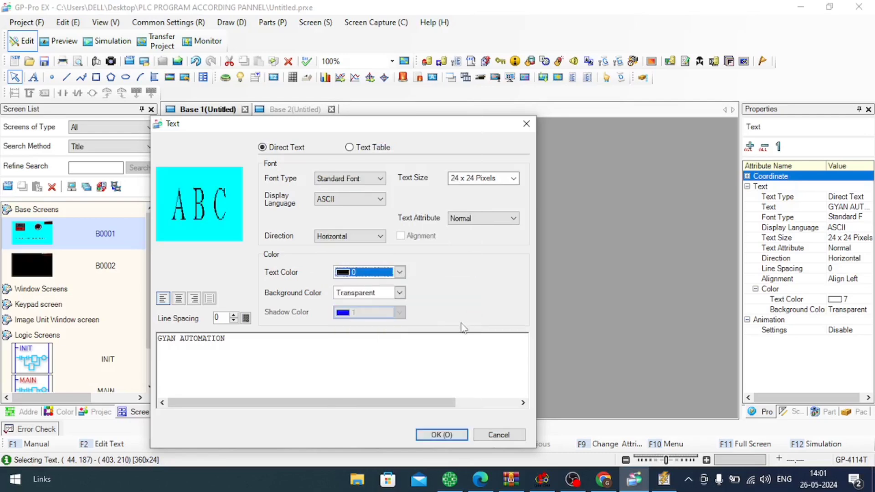
{"action": "left_click", "coordinate": [440, 434]}
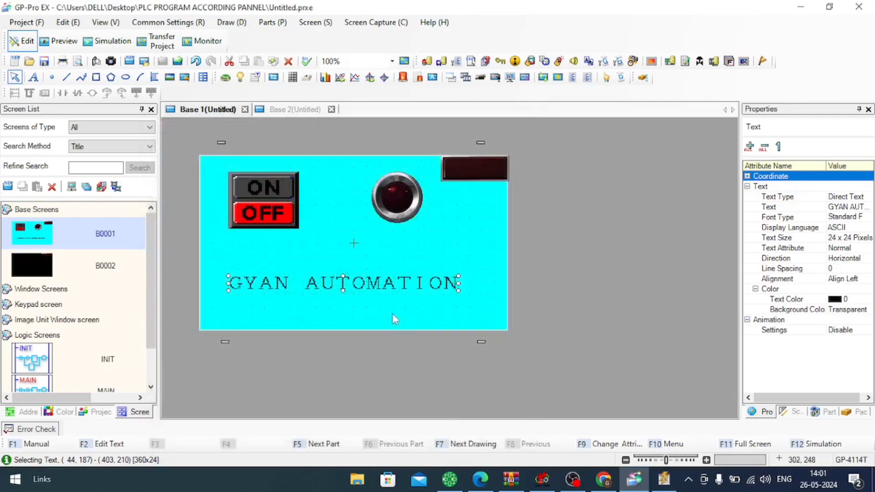
Step: Change the GYAN AUTOMATION text's font type to Stroke Font
{"action": "double_click", "coordinate": [386, 287]}
{"action": "left_click", "coordinate": [494, 219]}
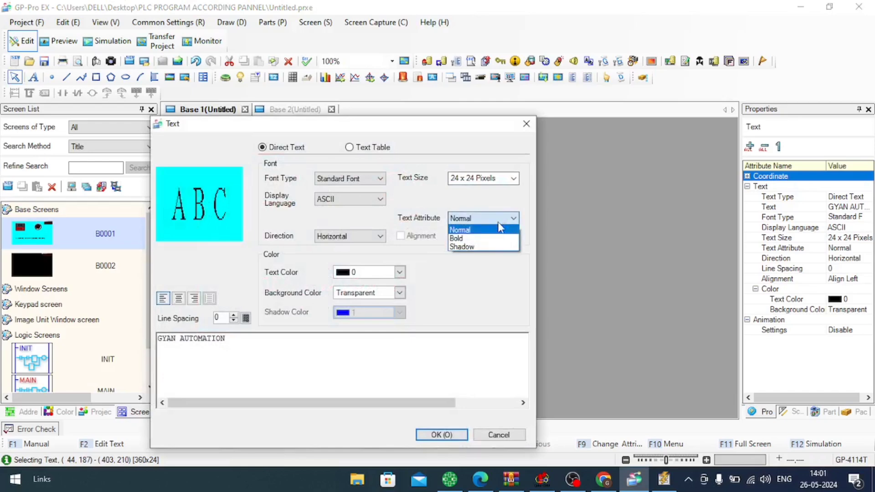
{"action": "left_click", "coordinate": [484, 237]}
{"action": "left_click", "coordinate": [381, 179]}
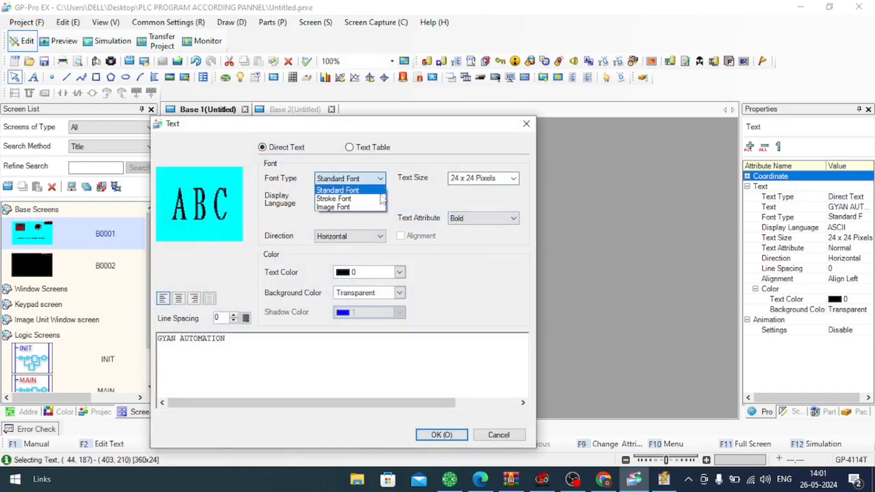
{"action": "left_click", "coordinate": [383, 197]}
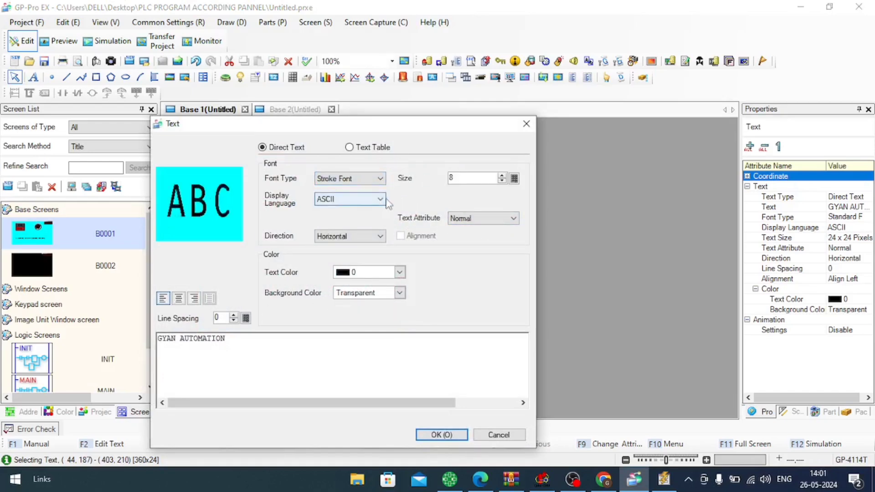
{"action": "left_click", "coordinate": [441, 434]}
Step: Set the text size to 20 and move the text to about X 113, Y 165, below the switch and lamp
{"action": "double_click", "coordinate": [273, 281]}
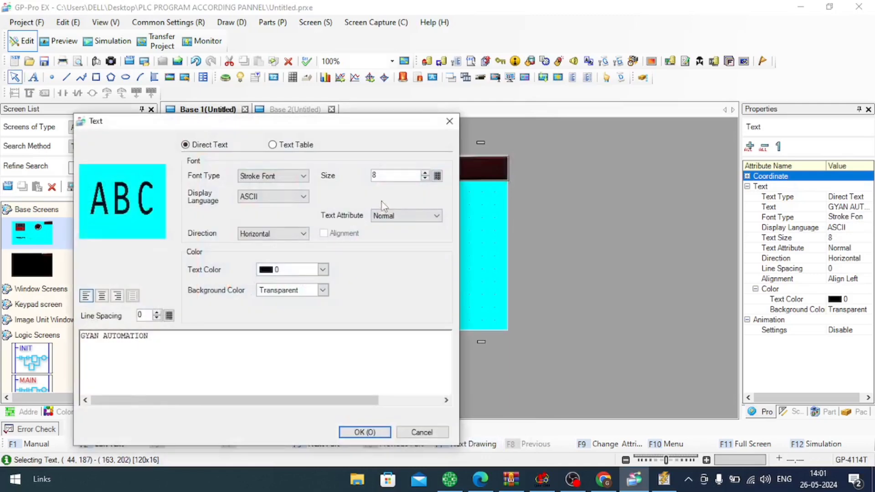
{"action": "double_click", "coordinate": [387, 175]}
{"action": "key", "text": "Return"}
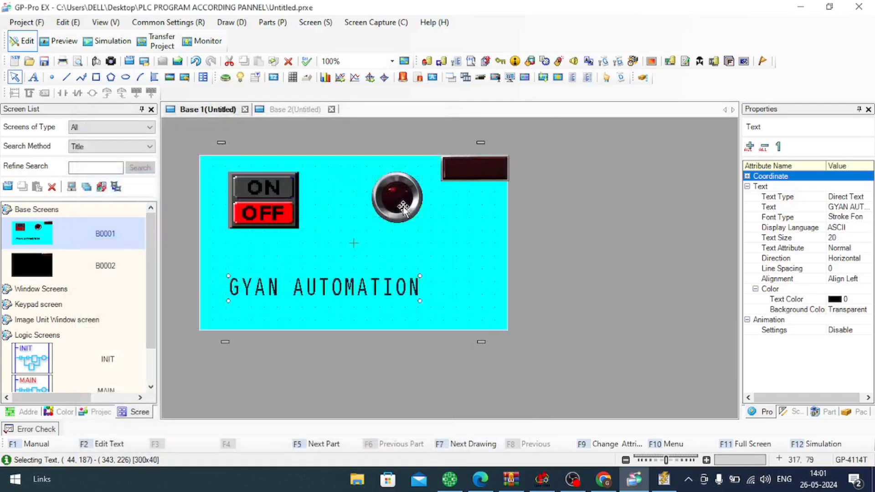
{"action": "left_click_drag", "start_coordinate": [354, 284], "coordinate": [397, 270]}
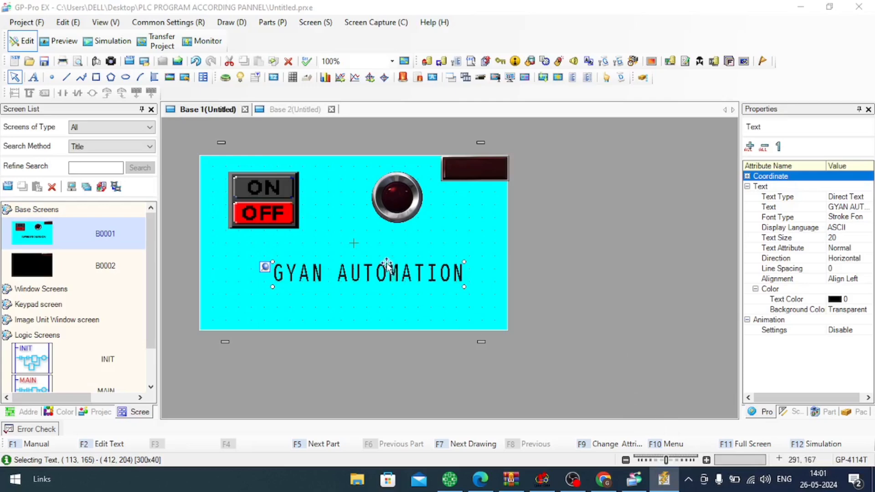
Step: Set the ON/OFF switch's bit address to PLC1 address M0.0
{"action": "double_click", "coordinate": [266, 200]}
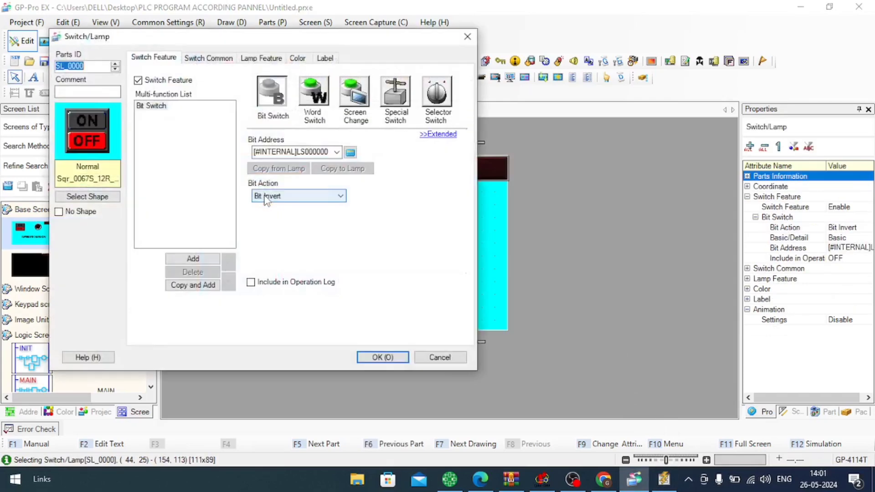
{"action": "left_click", "coordinate": [337, 152]}
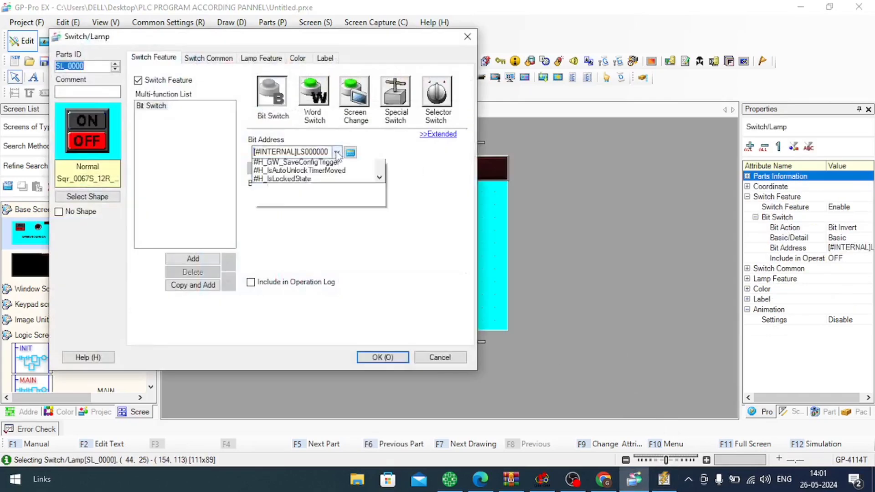
{"action": "left_click", "coordinate": [338, 155]}
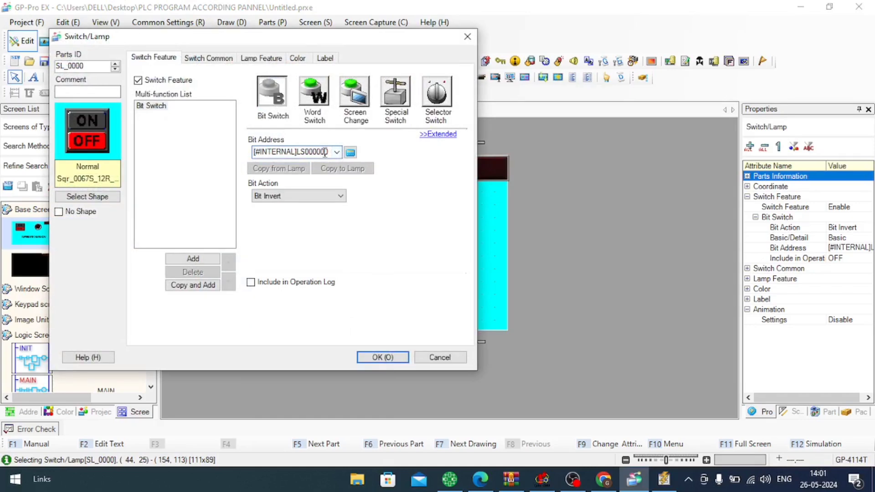
{"action": "left_click_drag", "start_coordinate": [329, 152], "coordinate": [253, 152]}
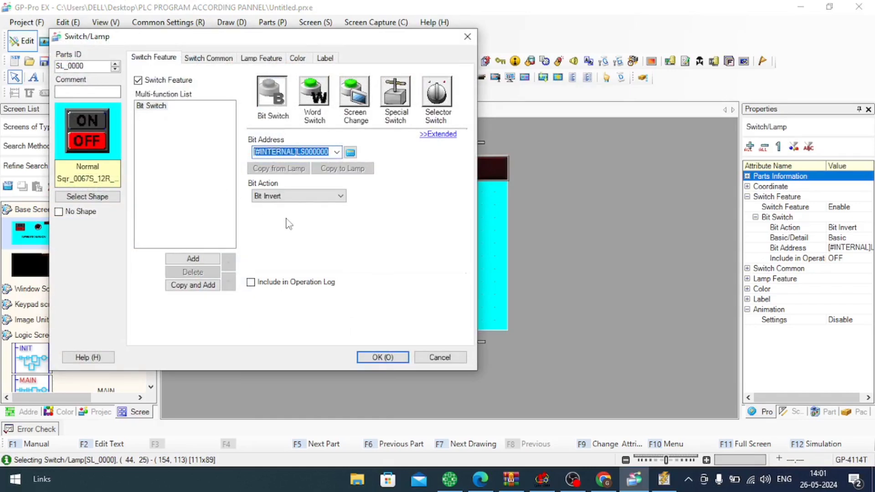
{"action": "type", "text": "M0.0"}
{"action": "key", "text": "Return"}
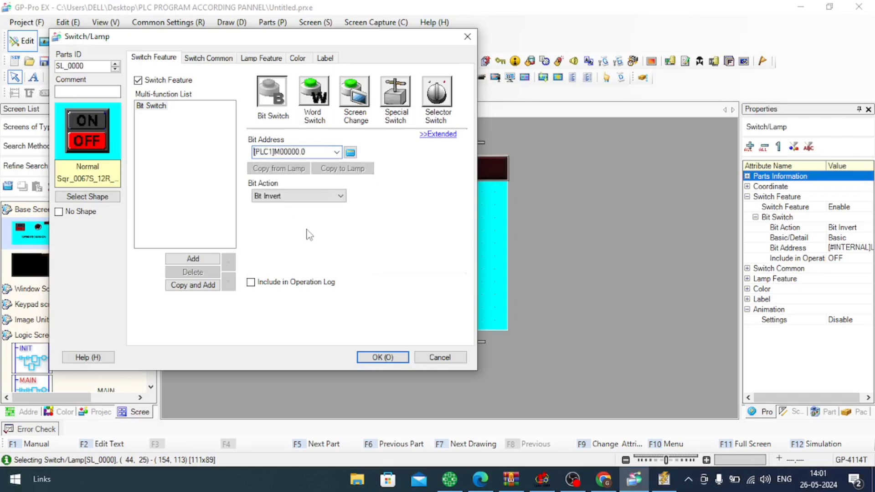
Step: Try the Selector Switch feature for the ON/OFF switch and discard the pending changes to the switch
{"action": "left_click", "coordinate": [440, 93]}
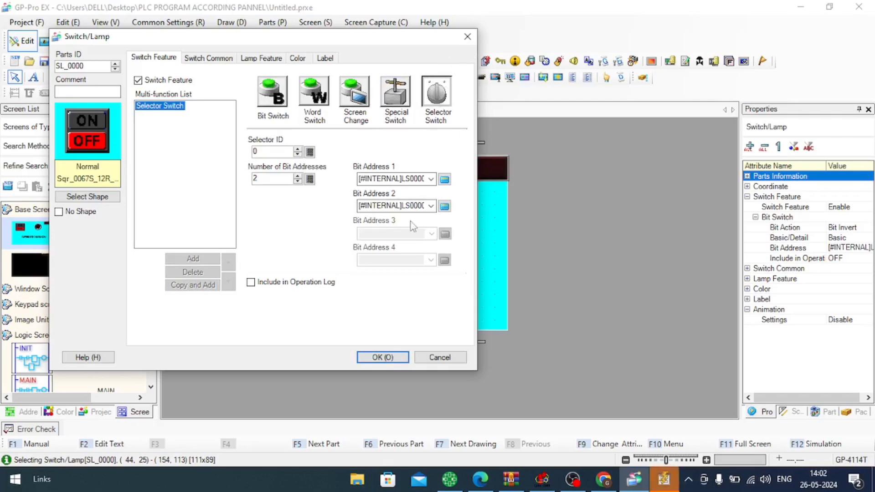
{"action": "left_click", "coordinate": [439, 357]}
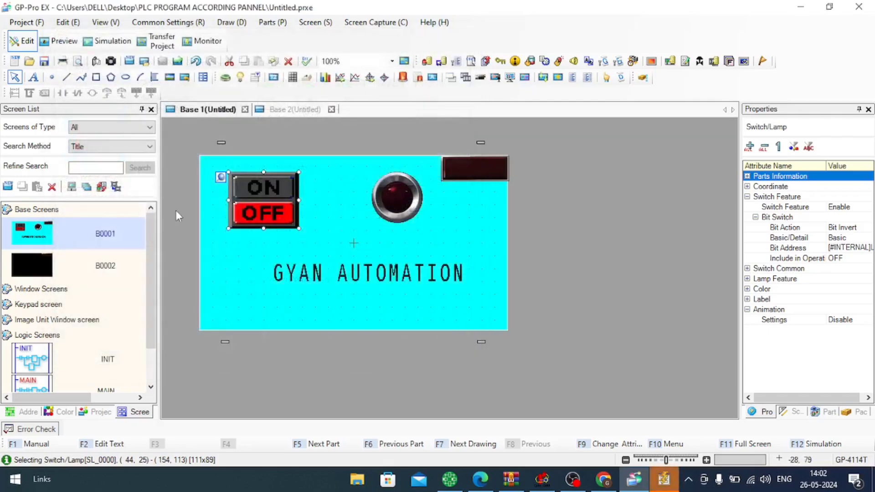
Step: Place a data display on Base 1 between the switch and the lamp, at about X 175, Y 85
{"action": "left_click", "coordinate": [273, 77]}
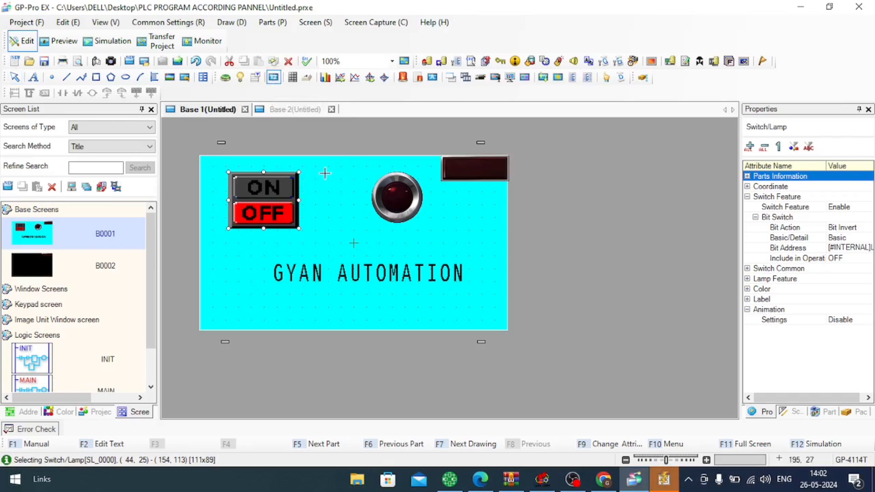
{"action": "left_click", "coordinate": [325, 173]}
{"action": "left_click_drag", "start_coordinate": [338, 178], "coordinate": [335, 234]}
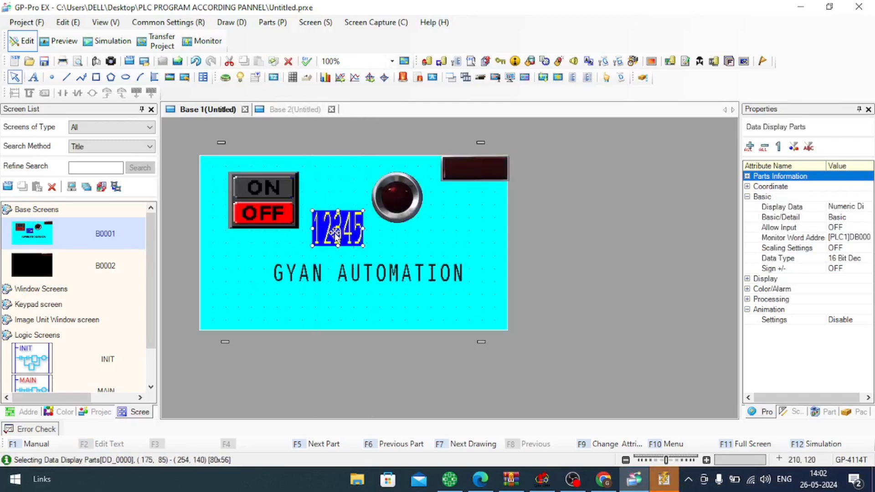
Step: Set the numeric data display's monitor word address to PLC1 address T0
{"action": "double_click", "coordinate": [338, 225]}
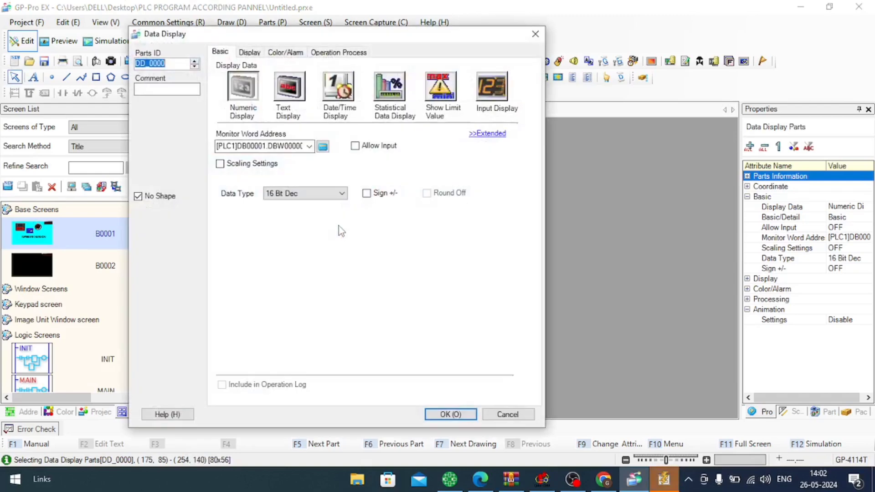
{"action": "left_click", "coordinate": [320, 197]}
{"action": "left_click", "coordinate": [321, 197]}
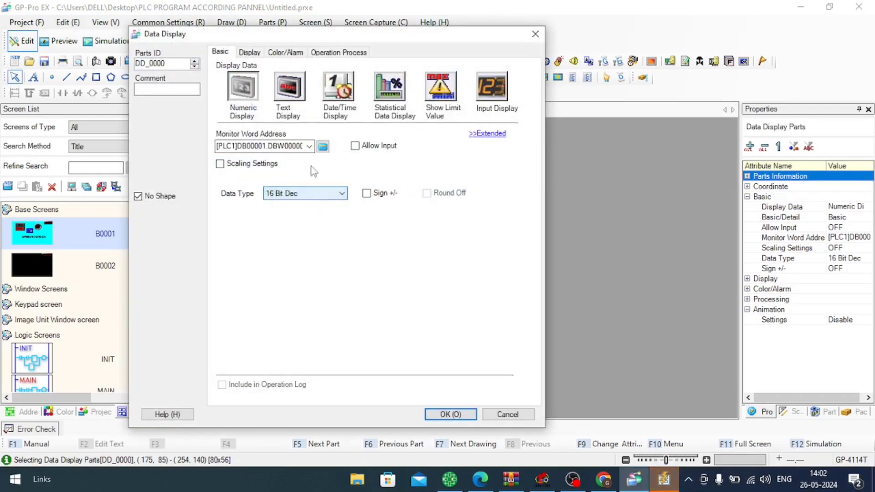
{"action": "left_click", "coordinate": [306, 144]}
{"action": "type", "text": "T0"}
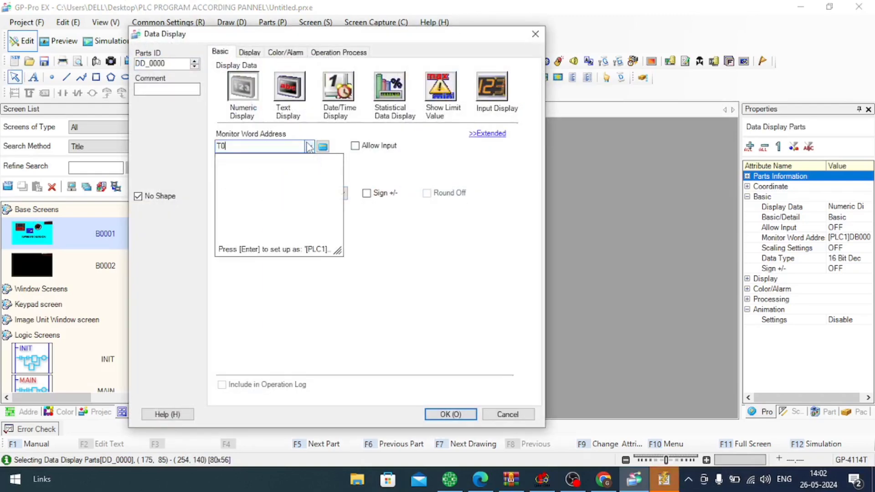
{"action": "key", "text": "Return"}
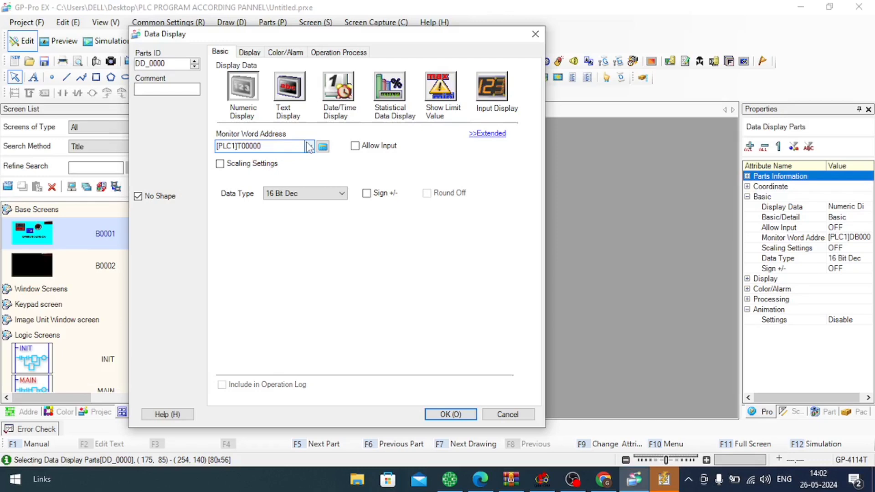
Step: Change the data display to a Date/Time Display and move it to about X 175, Y 130, above the GYAN AUTOMATION text
{"action": "left_click", "coordinate": [345, 92]}
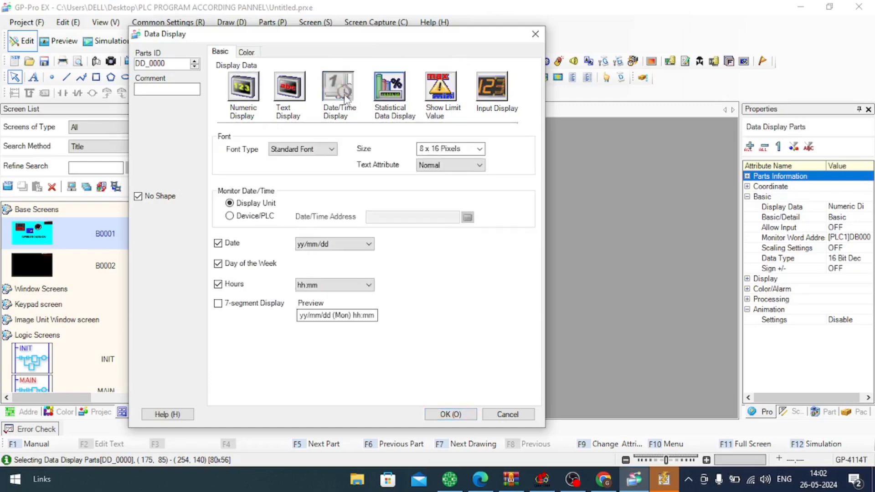
{"action": "left_click", "coordinate": [451, 414]}
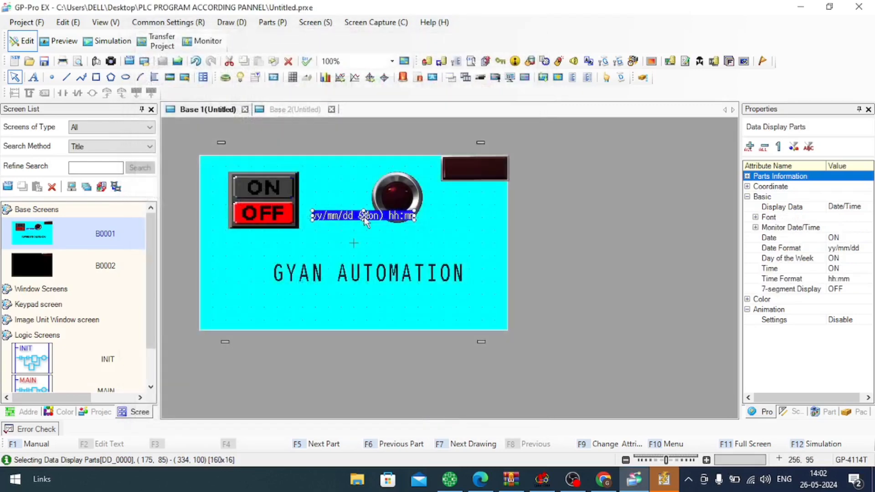
{"action": "left_click_drag", "start_coordinate": [362, 217], "coordinate": [363, 245]}
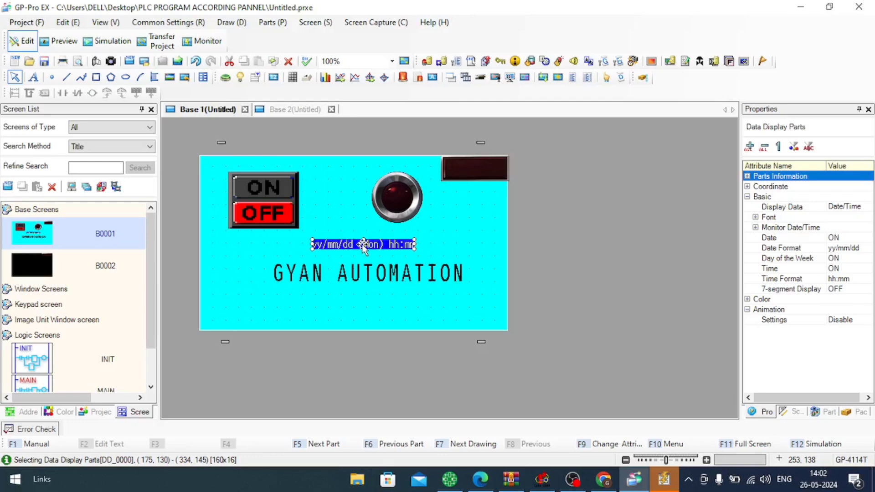
Step: Run the simulation to check the date/time display on Base 1, and close the simulation
{"action": "left_click", "coordinate": [118, 42]}
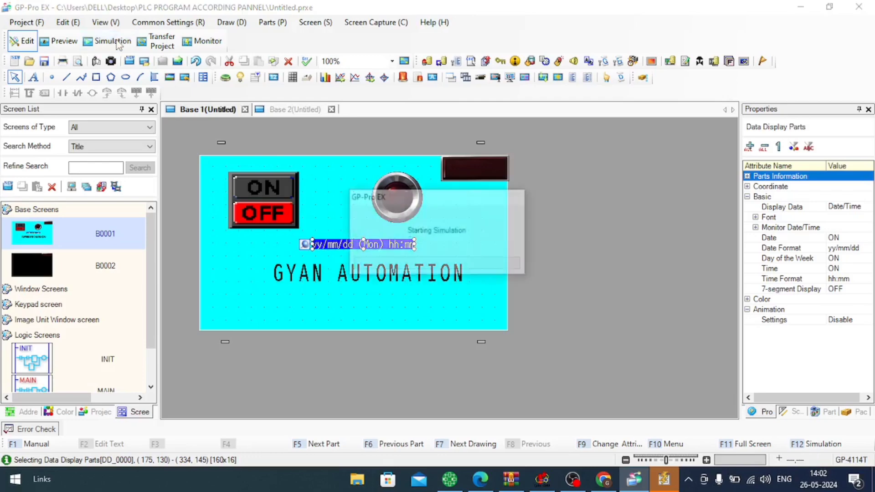
{"action": "left_click", "coordinate": [667, 487]}
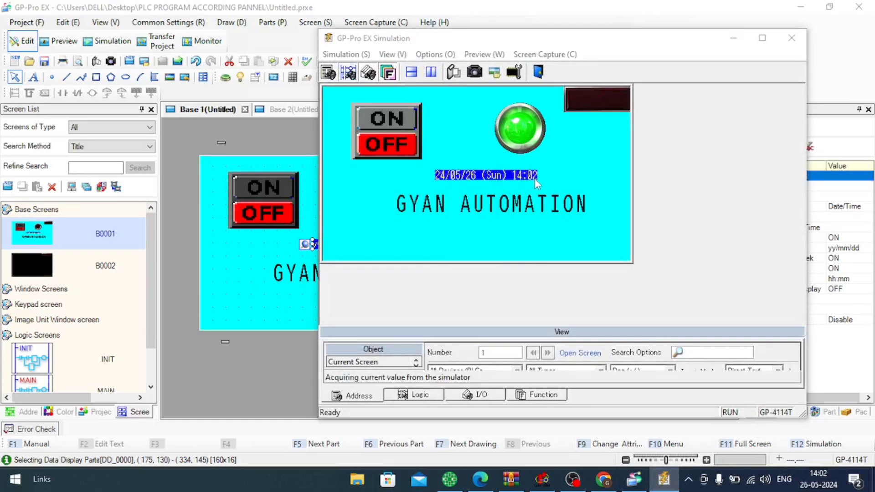
{"action": "mouse_move", "coordinate": [822, 483]}
{"action": "left_click", "coordinate": [792, 38]}
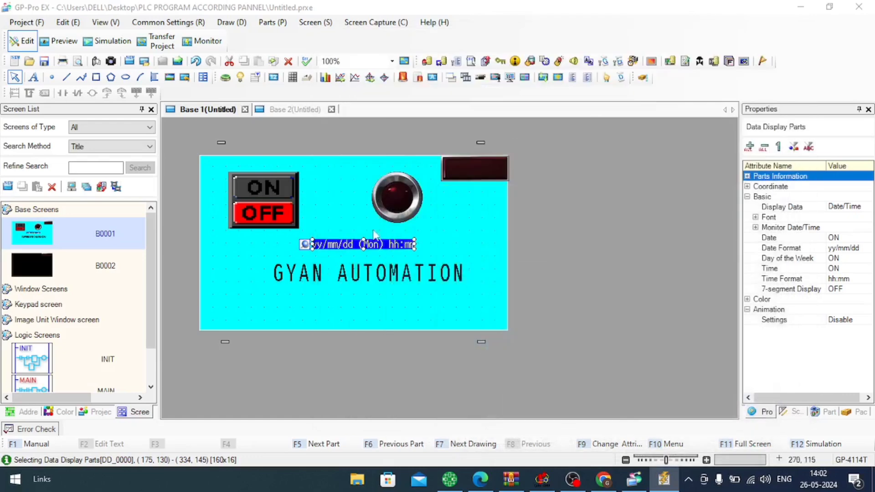
Step: Review the date/time display's font, source and format settings, keeping them as they are
{"action": "double_click", "coordinate": [372, 244]}
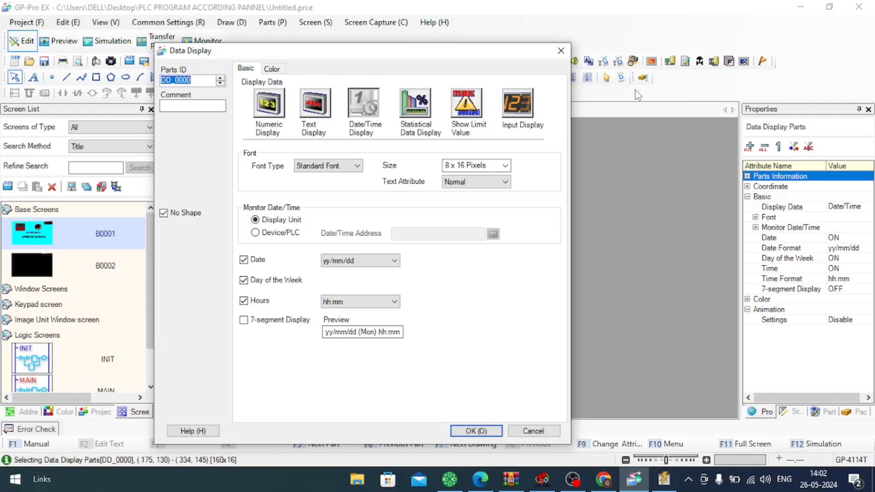
{"action": "left_click", "coordinate": [476, 431]}
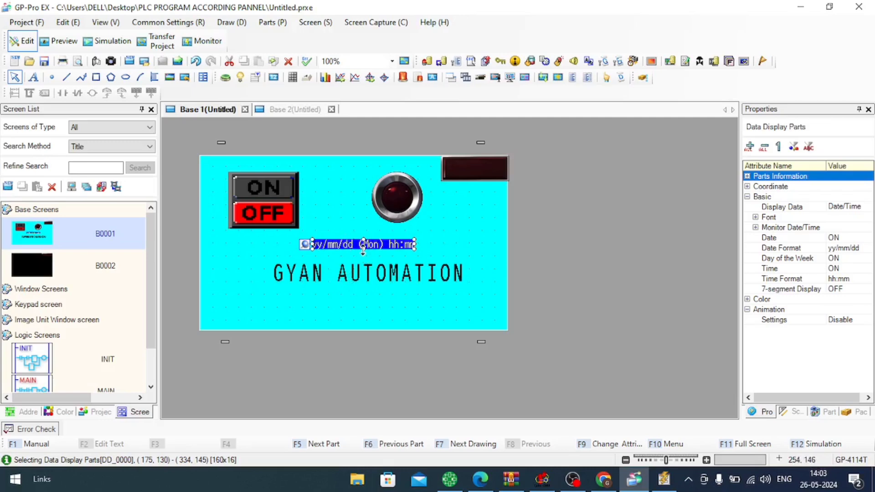